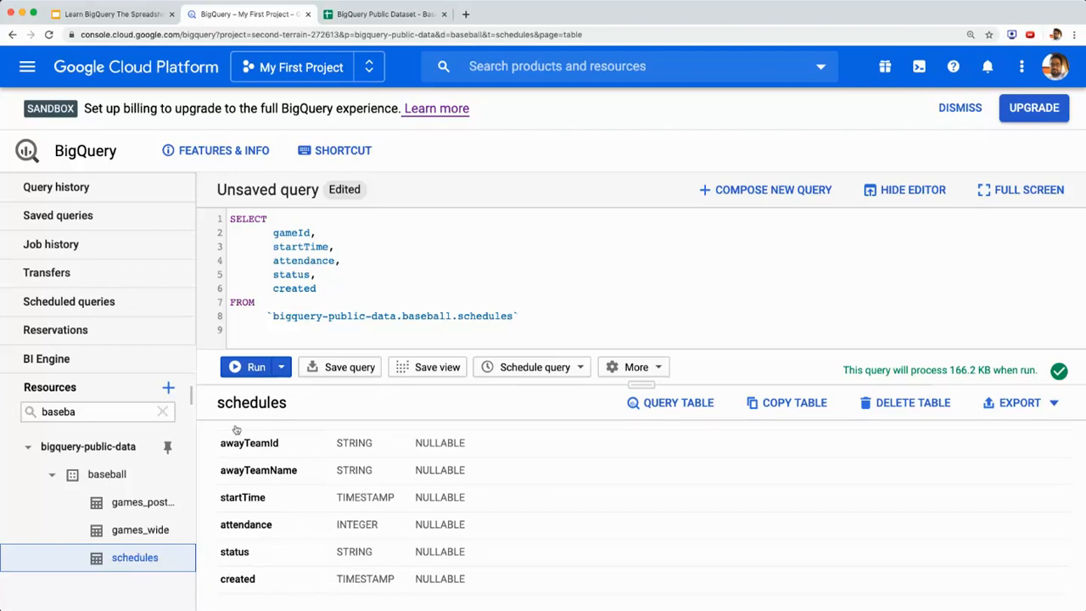
Review the query's selected columns and its baseball.schedules source table, plus the Timestamp Functions slide in Google Slides
double_click(248, 219)
left_click_drag(273, 234, 328, 290)
left_click(386, 294)
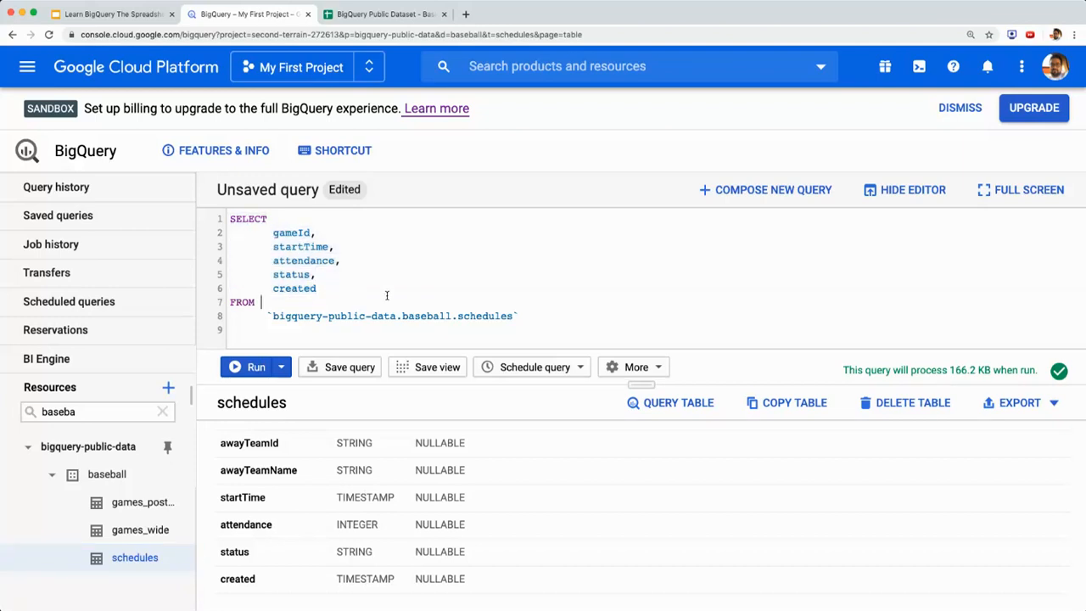
double_click(241, 301)
left_click_drag(260, 316, 563, 321)
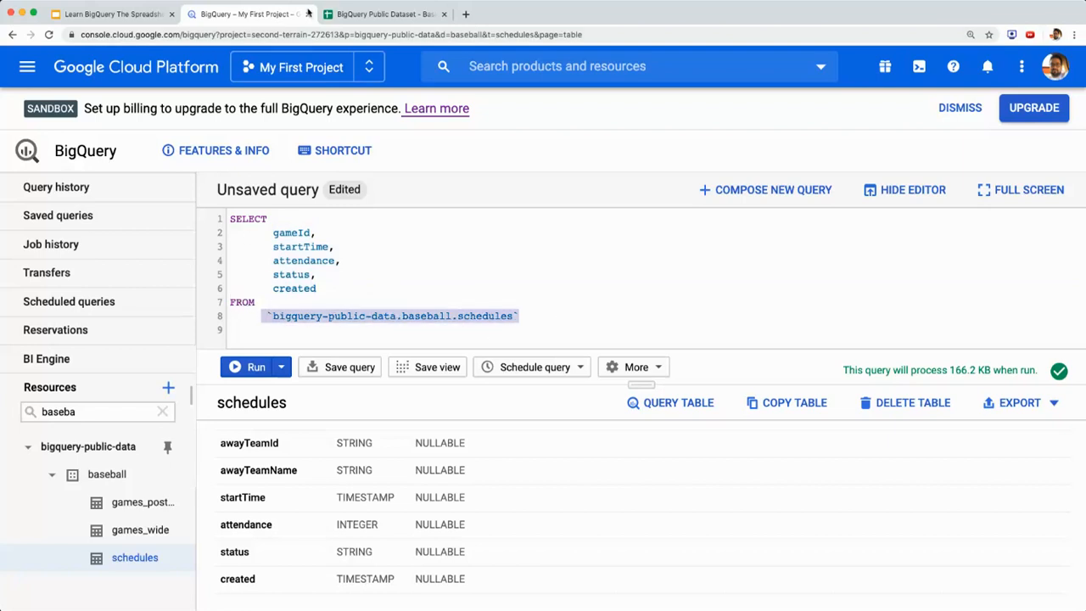
left_click(133, 18)
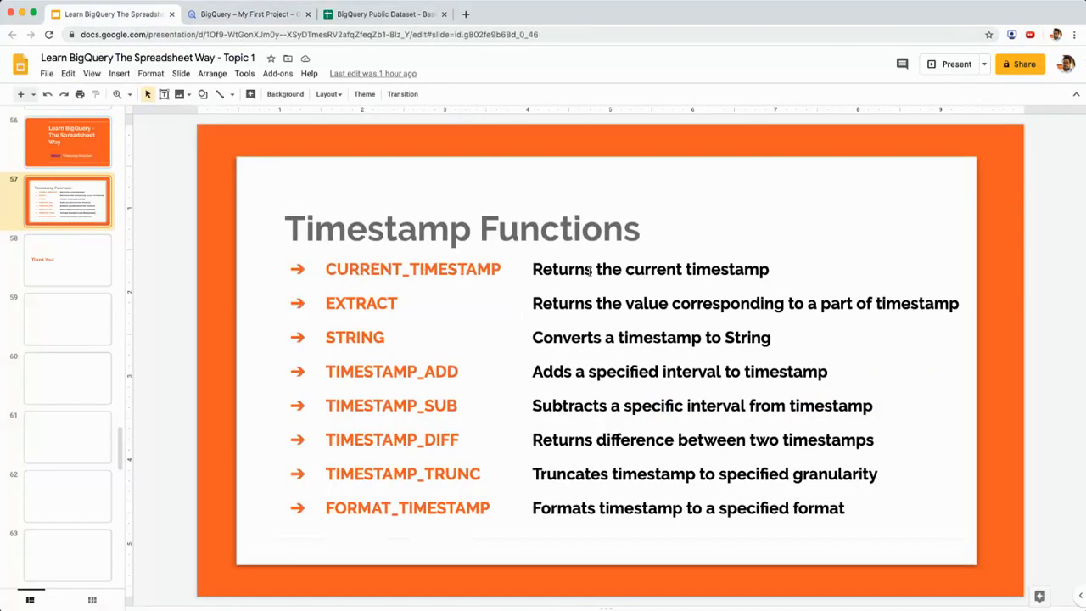
Switch to the baseball schedules spreadsheet in Google Sheets and enter =NOW() in cell Q2
left_click(363, 15)
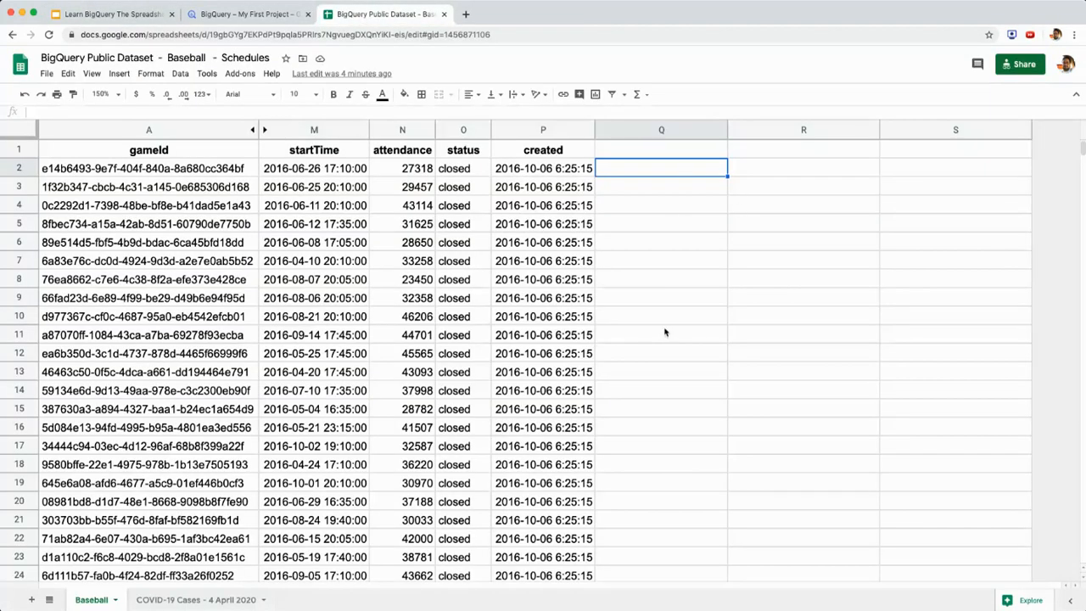
type("=NOW")
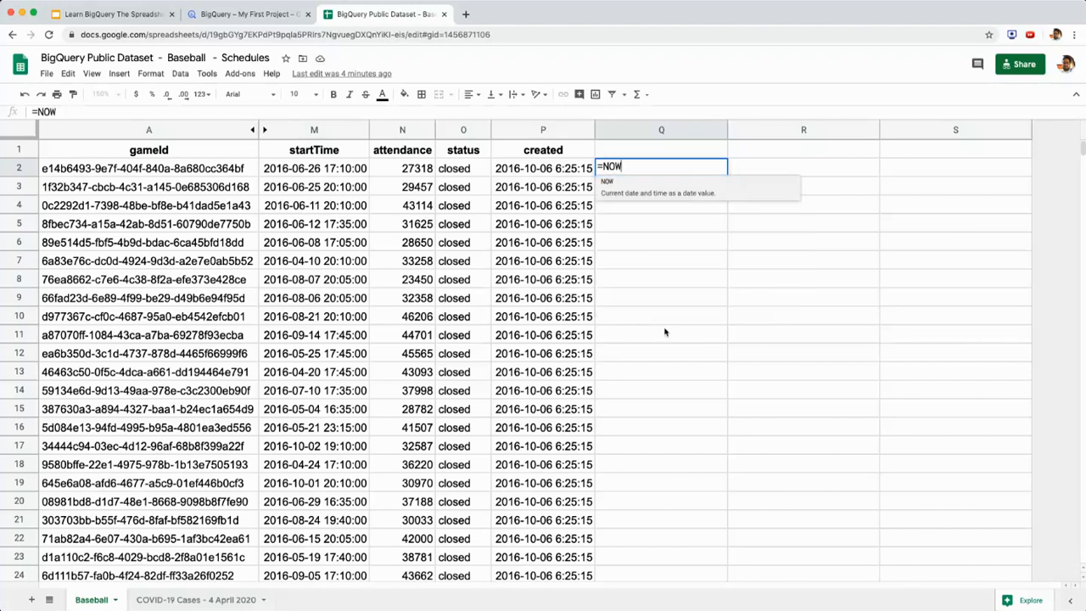
type("()")
key("Return")
key("Up")
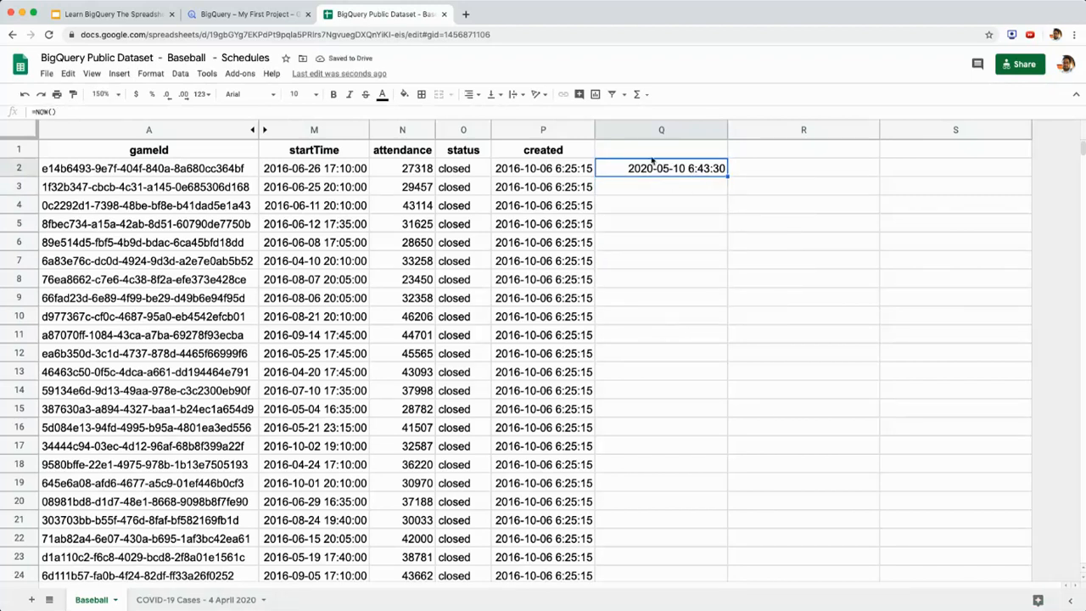
Switch to BigQuery, add CURRENT_TIMESTAMP() AS now after the created column in the query, and run it
left_click(223, 14)
left_click(331, 288)
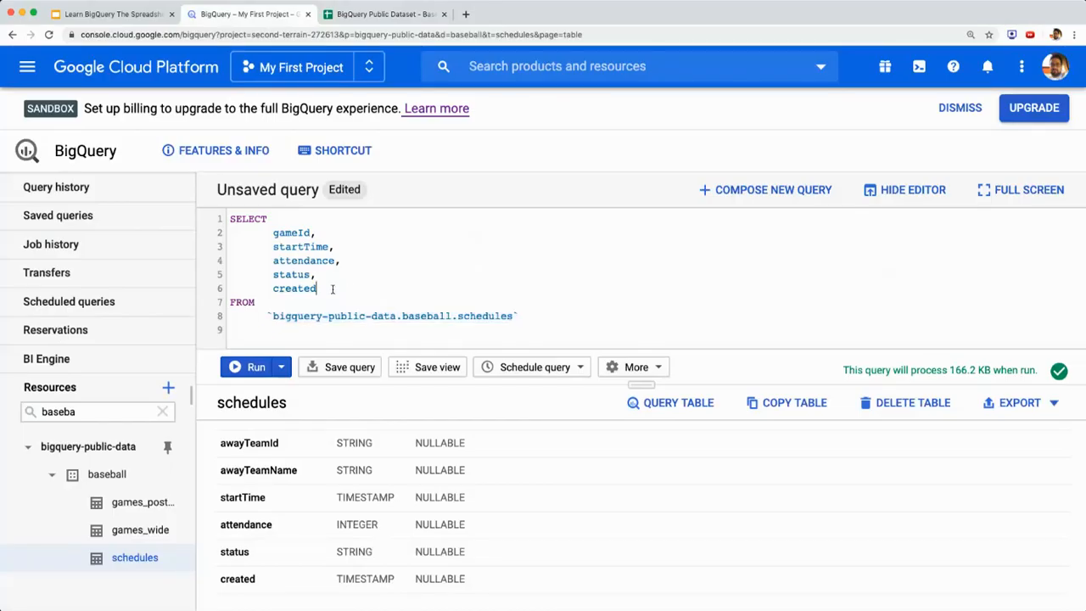
type(",")
key("Return")
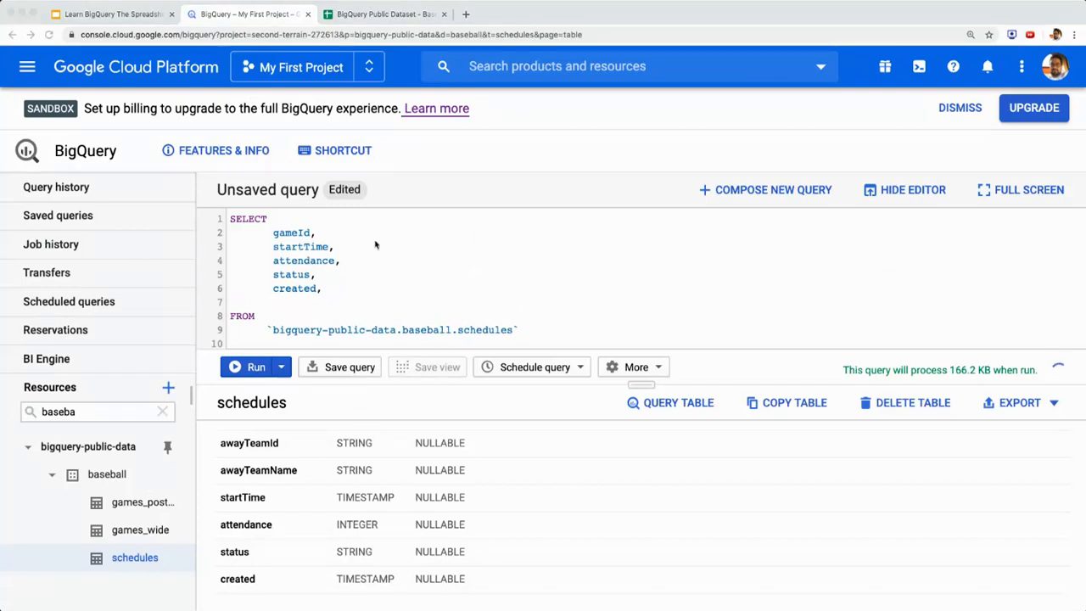
left_click(280, 301)
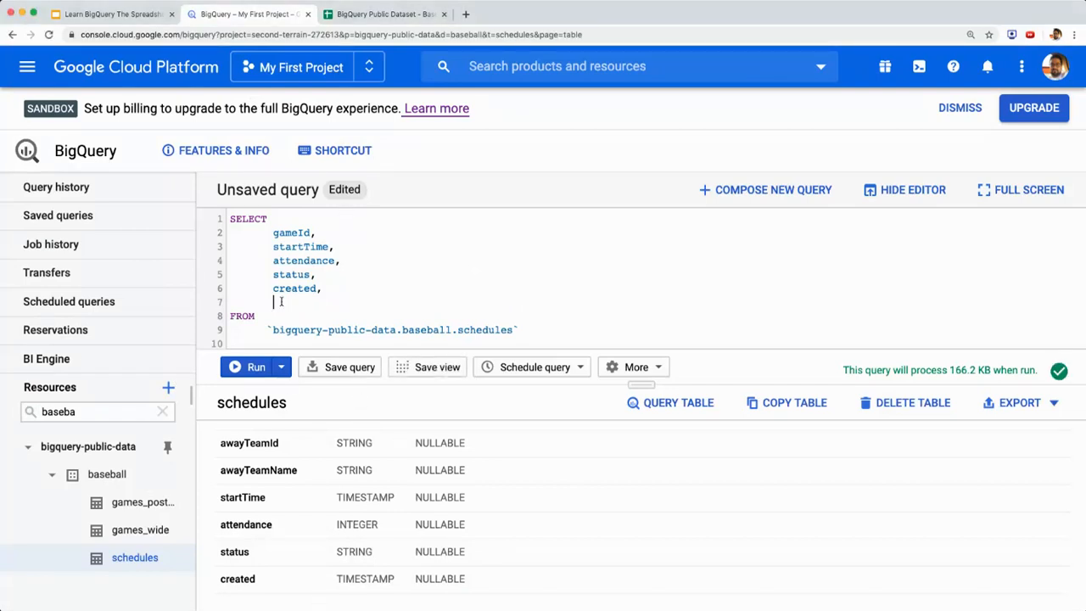
type("CURRENT")
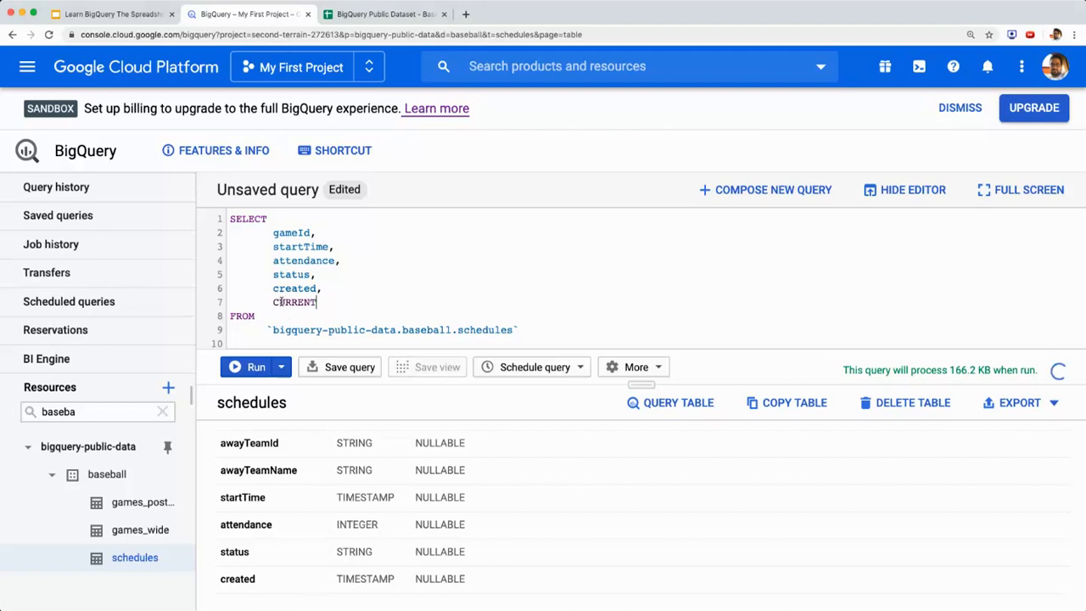
type("_TIMESTAMP")
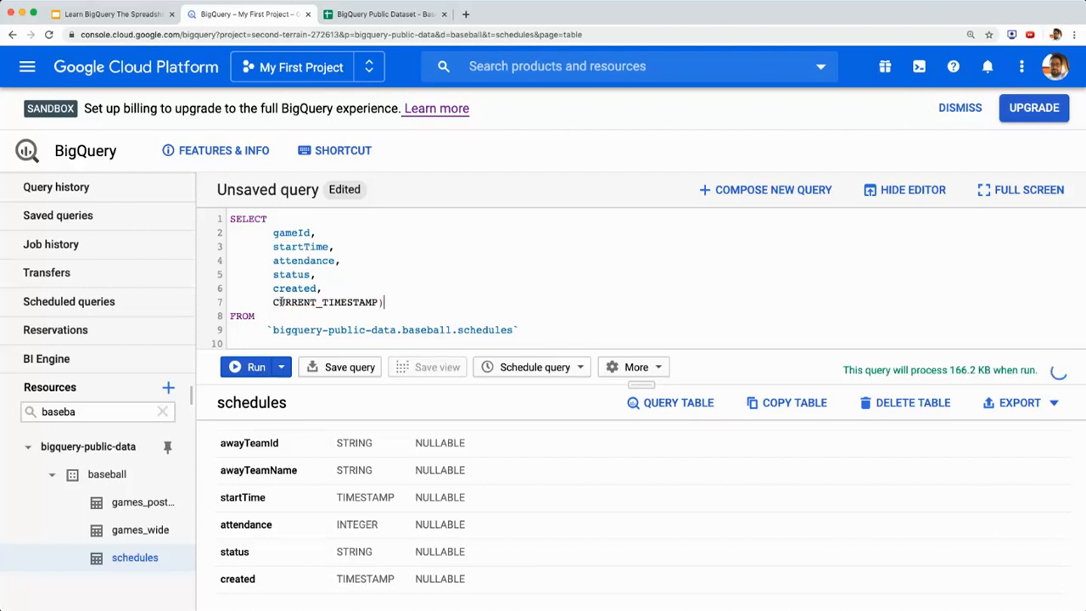
type("() a")
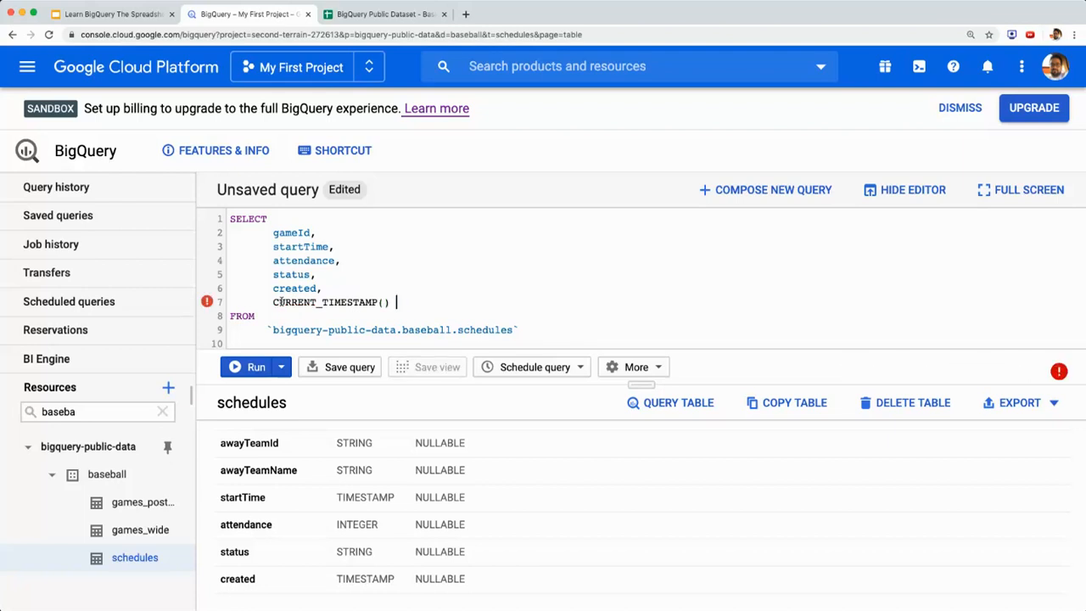
key("BackSpace")
type("AS now")
left_click(251, 370)
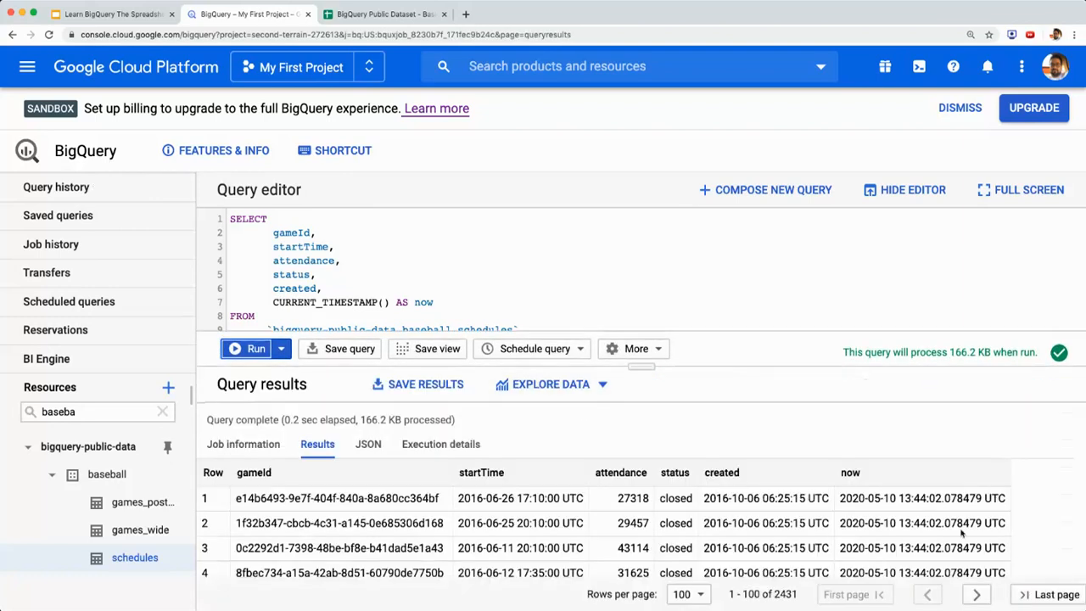
Examine the timestamps and time zone in the results' now column, and check the EXTRACT entry on the Timestamp Functions slide
scroll(868, 509, "down", 1)
scroll(900, 497, "up", 1)
left_click_drag(851, 499, 923, 524)
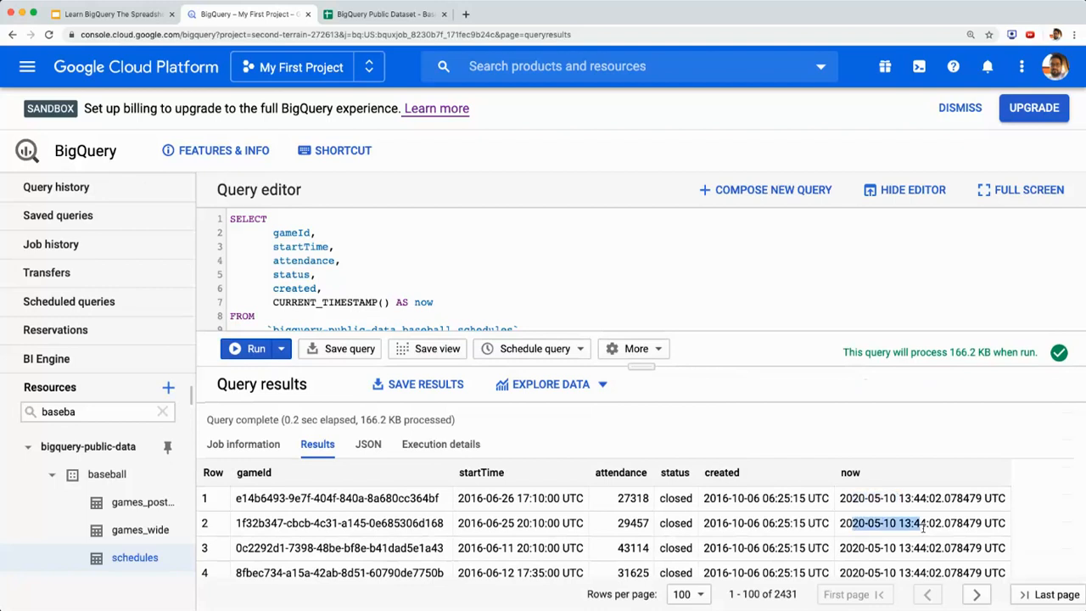
double_click(996, 499)
scroll(879, 531, "down", 2)
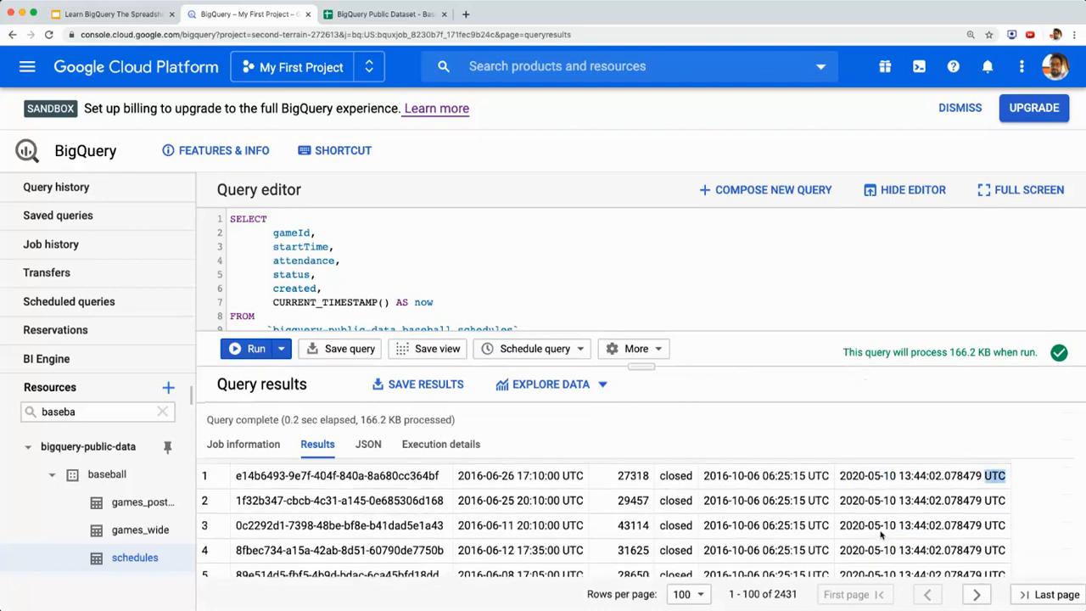
left_click_drag(859, 507, 921, 506)
left_click_drag(869, 533, 943, 532)
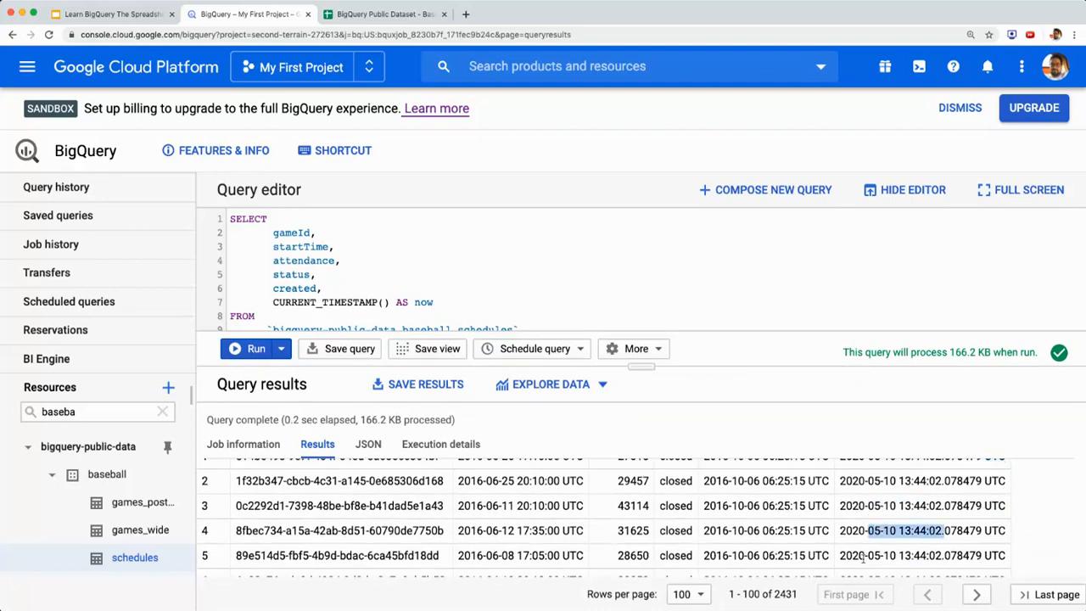
left_click_drag(862, 555, 930, 554)
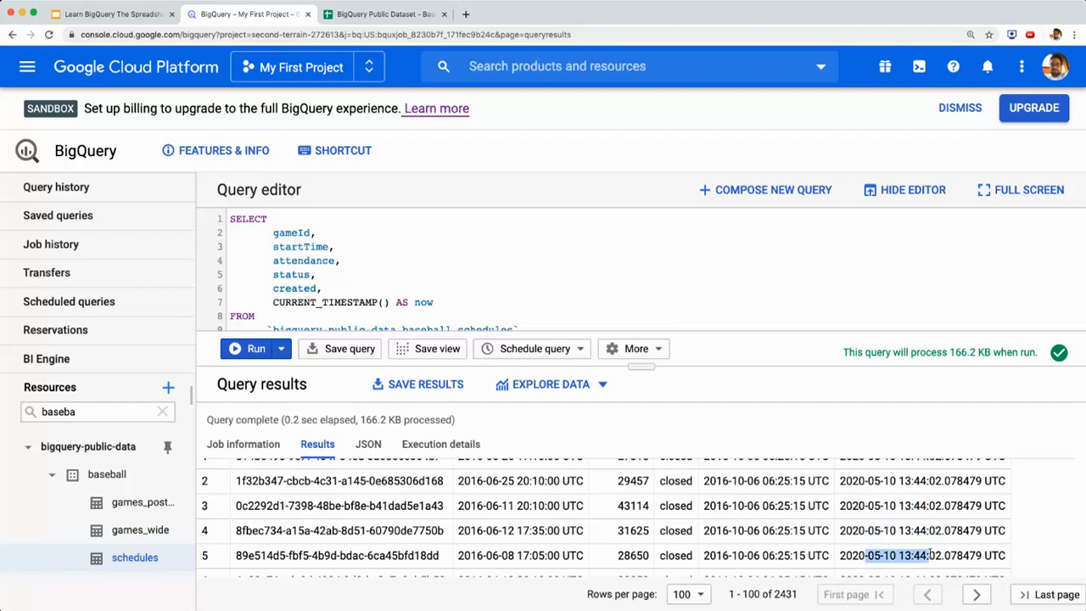
scroll(929, 554, "up", 1)
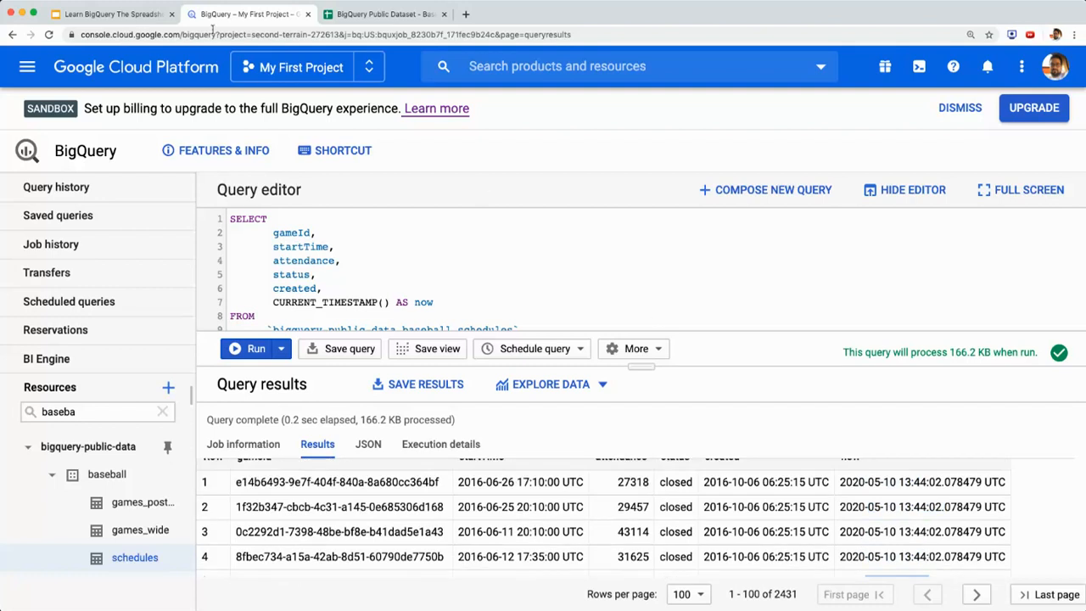
left_click(123, 15)
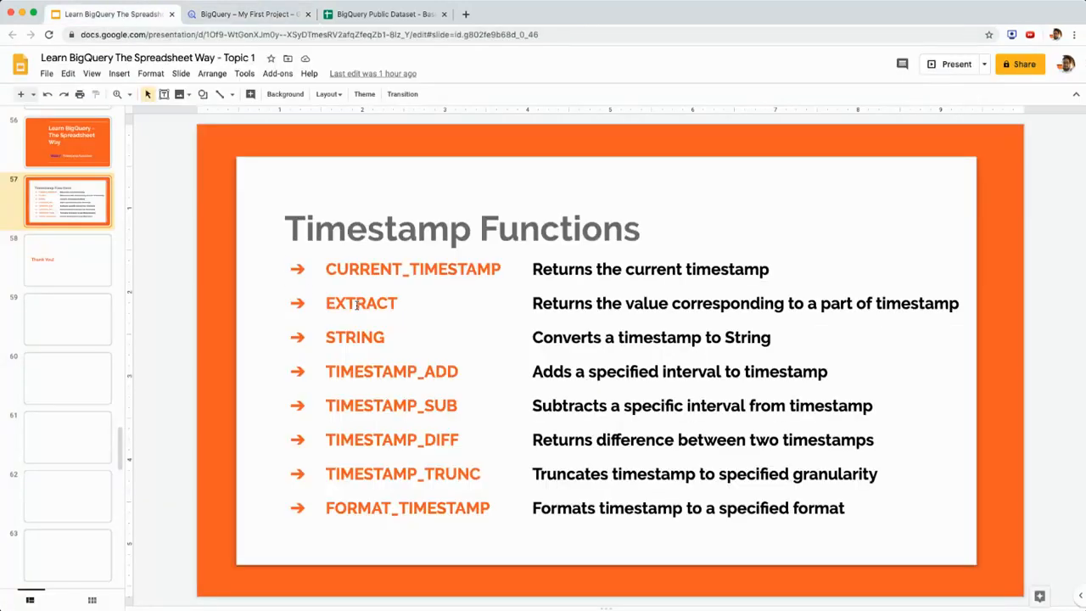
left_click(280, 14)
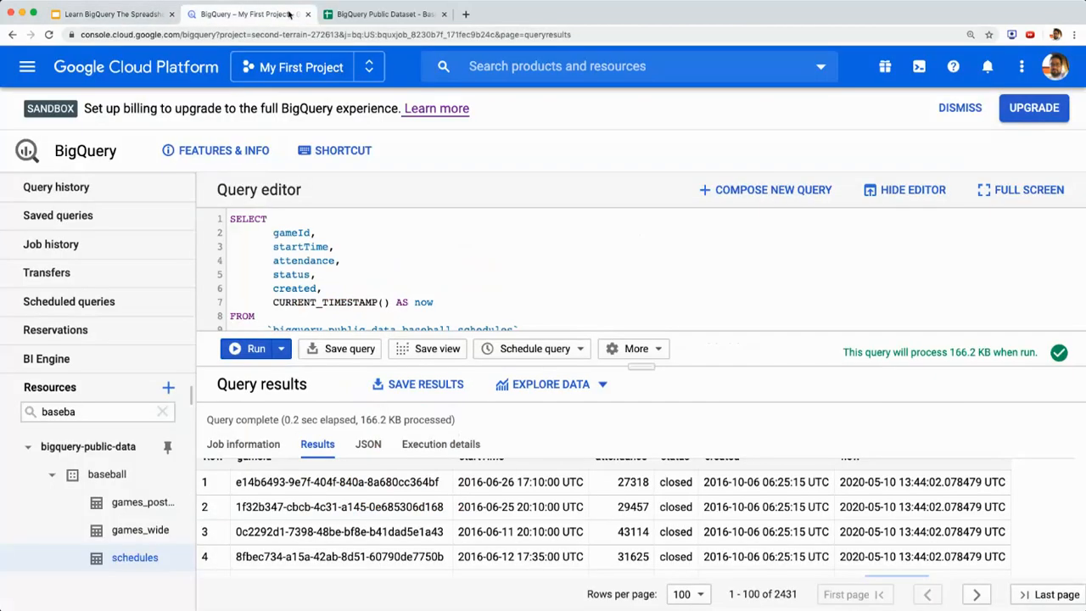
Switch to the Google Sheets schedule, enter =TEXT(M2,"d") in cell R2, and fill the formula down to R6
left_click(356, 14)
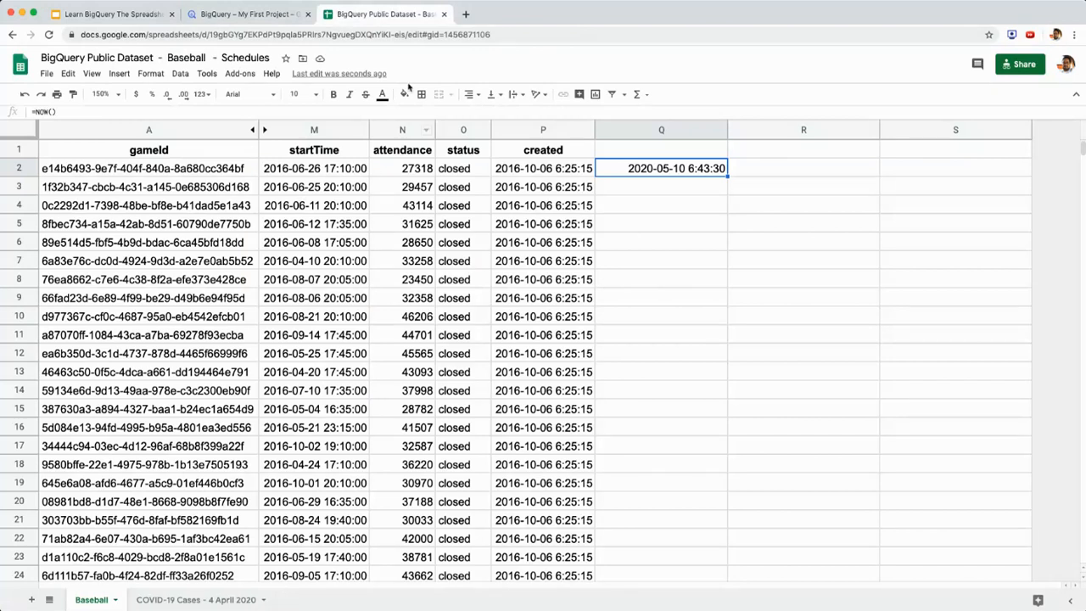
left_click(793, 172)
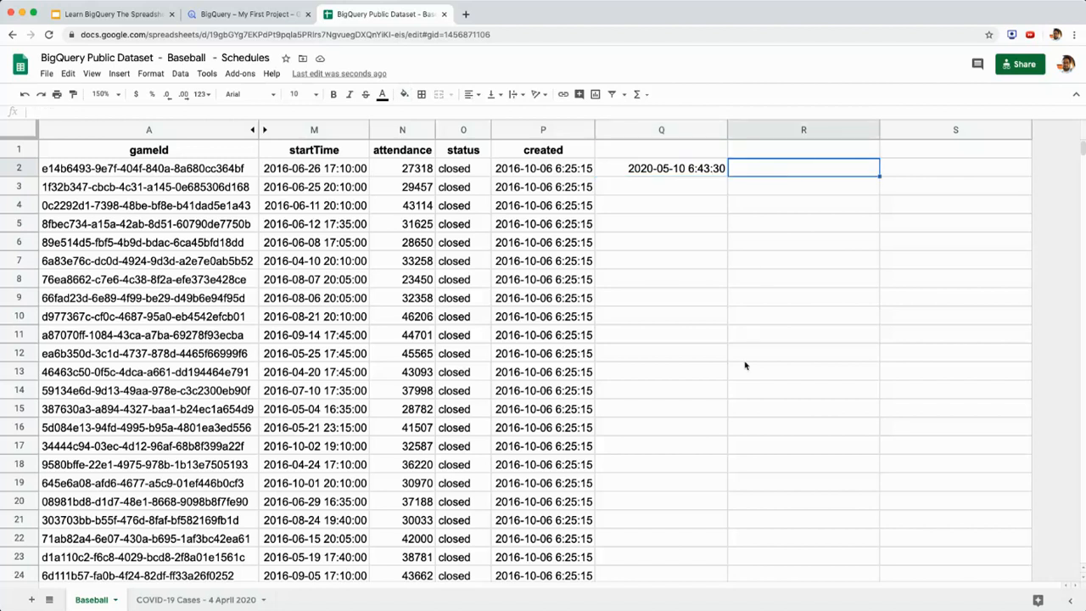
type("=TEXT(")
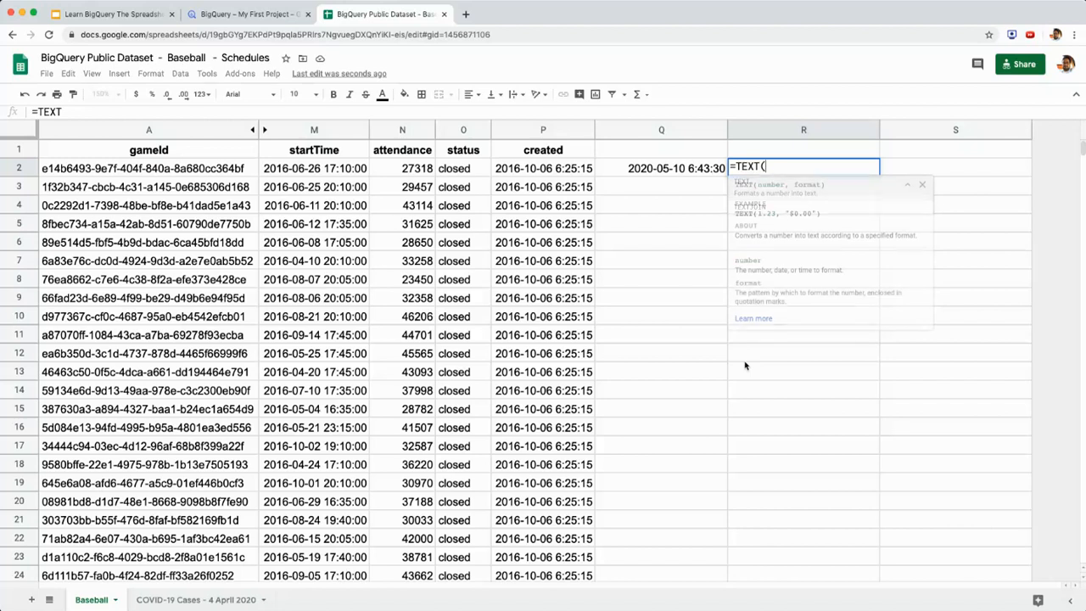
type("//")
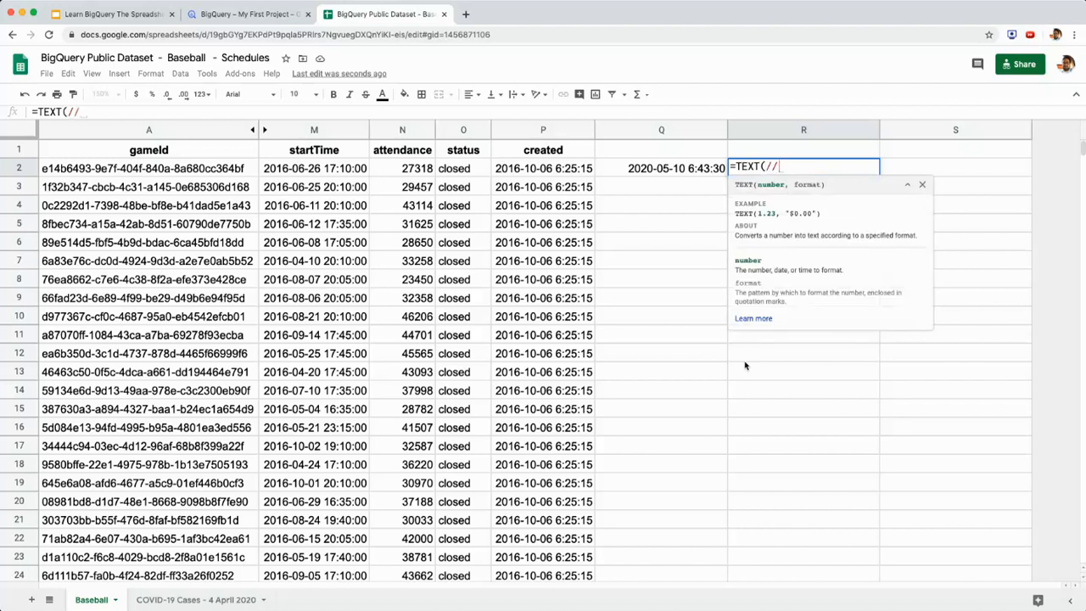
key("BackSpace")
key("BackSpace")
key("Left")
key("Left")
key("Left")
key("Left")
key("Left")
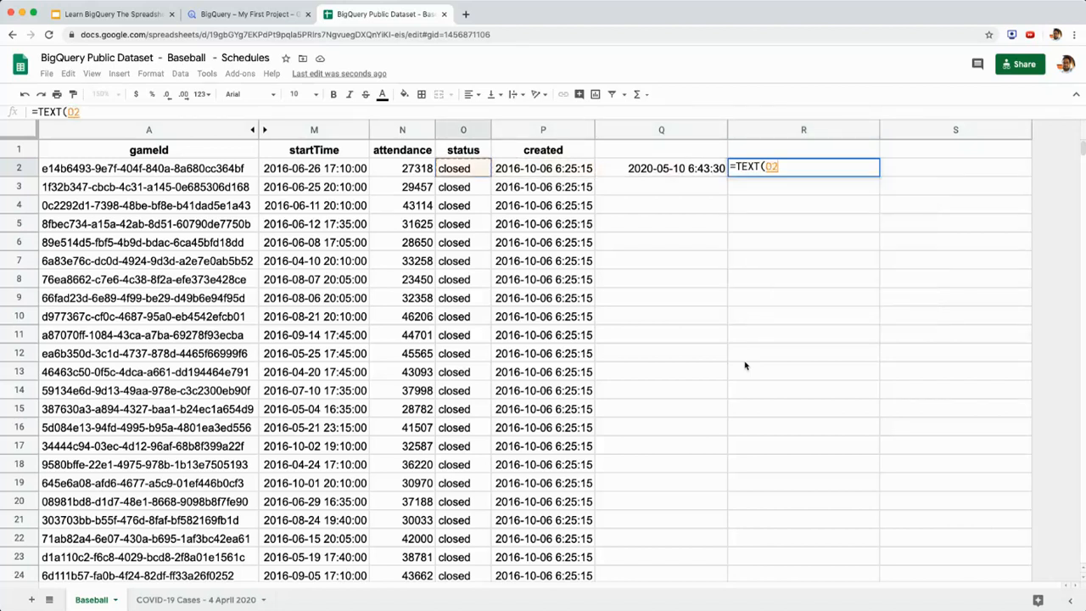
type(",\"")
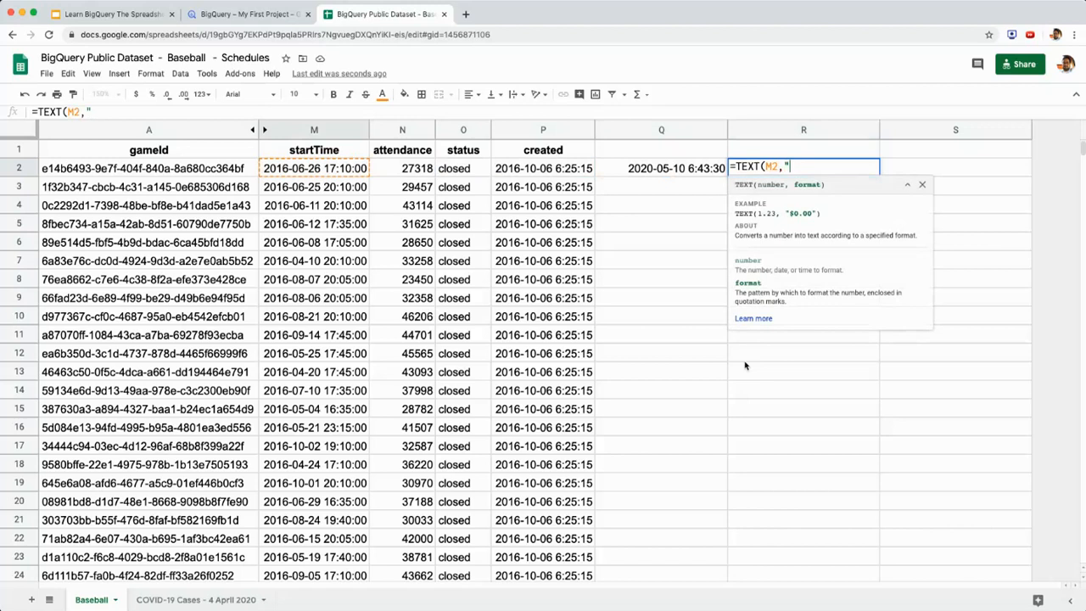
type("D\"")
key("BackSpace")
type("d")
type(")")
key("Return")
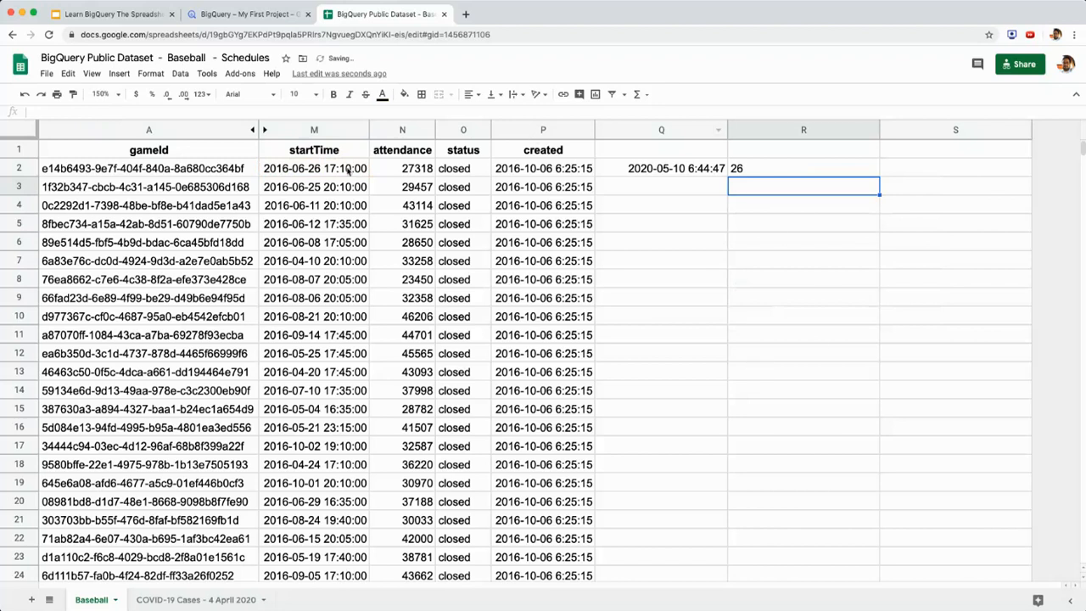
left_click(766, 169)
left_click_drag(879, 176, 875, 251)
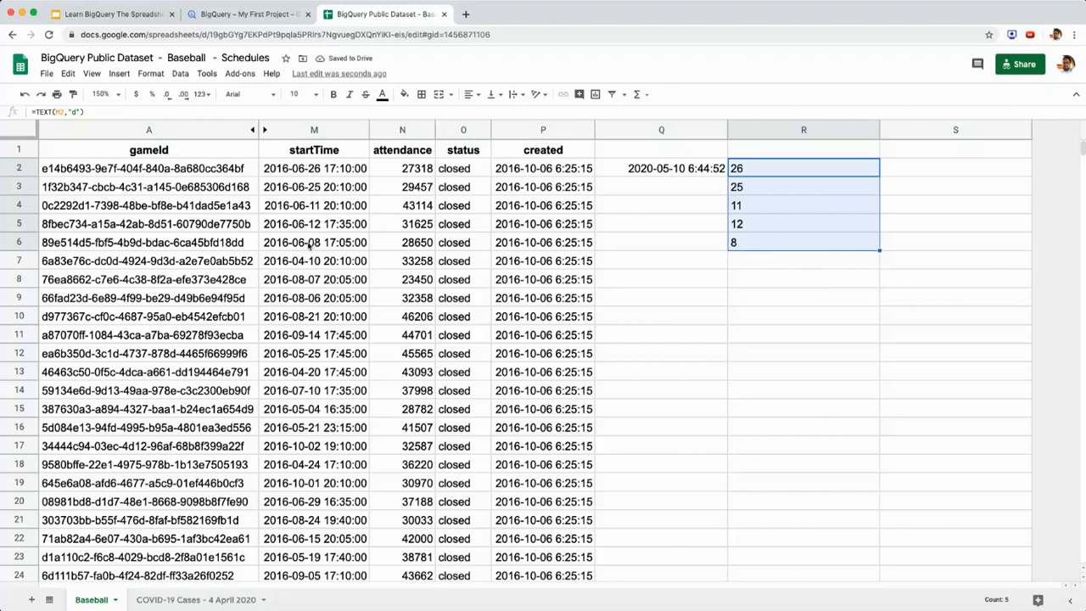
Check the EXTRACT entry on the Timestamp Functions slide, switch to BigQuery, and remove the CURRENT_TIMESTAMP() AS now column from the query
left_click(255, 14)
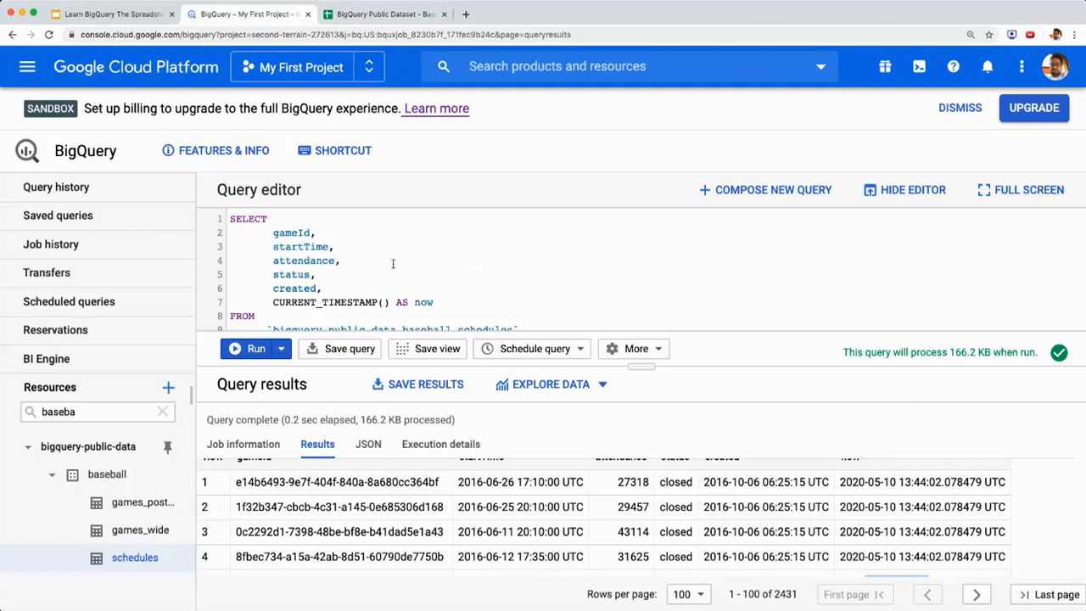
left_click(142, 15)
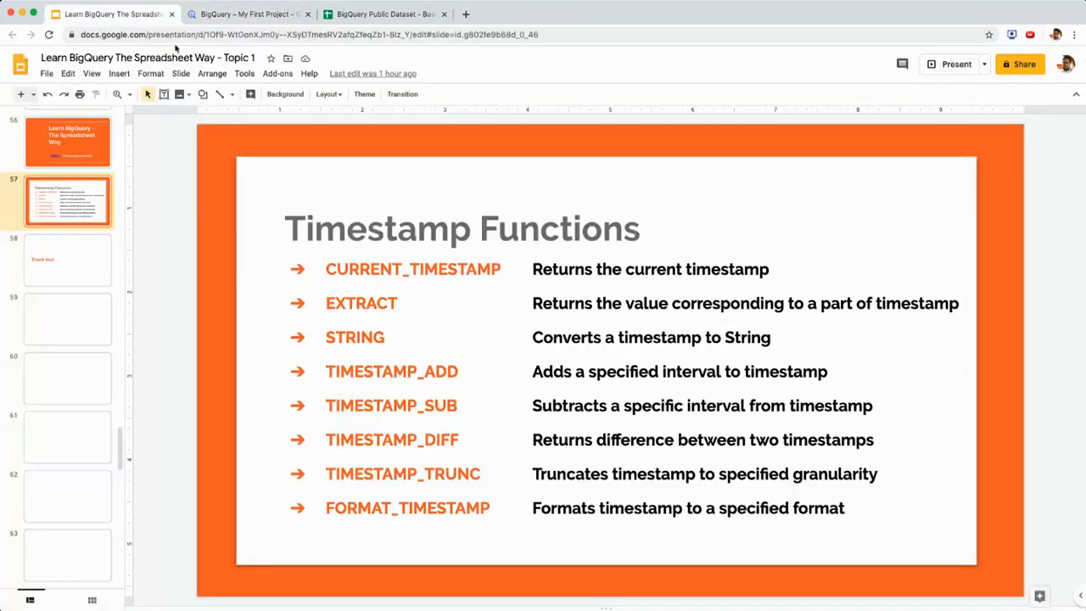
left_click(222, 16)
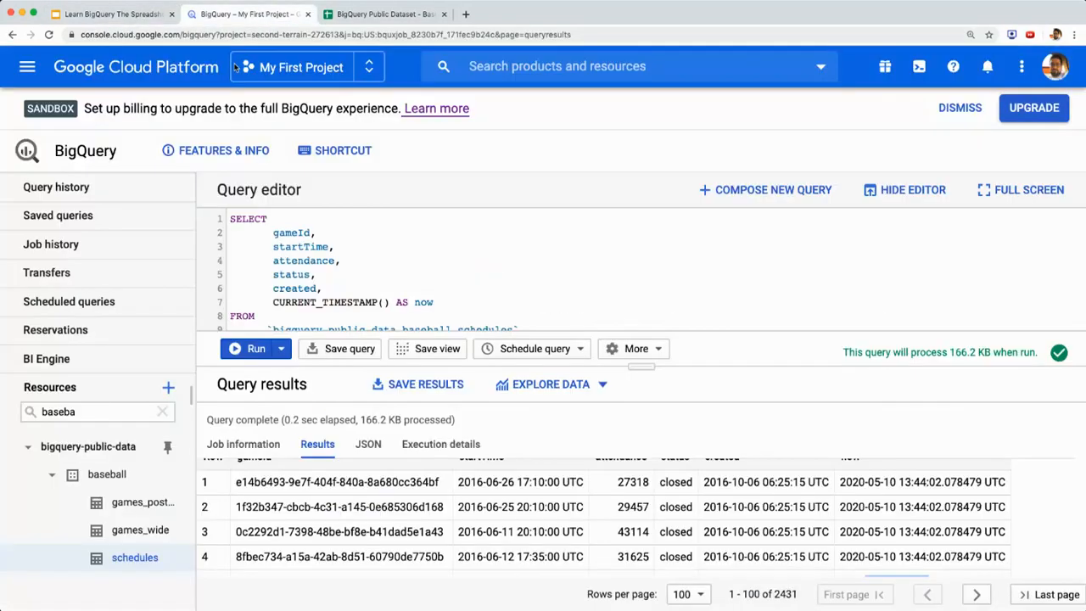
triple_click(334, 303)
key("Tab")
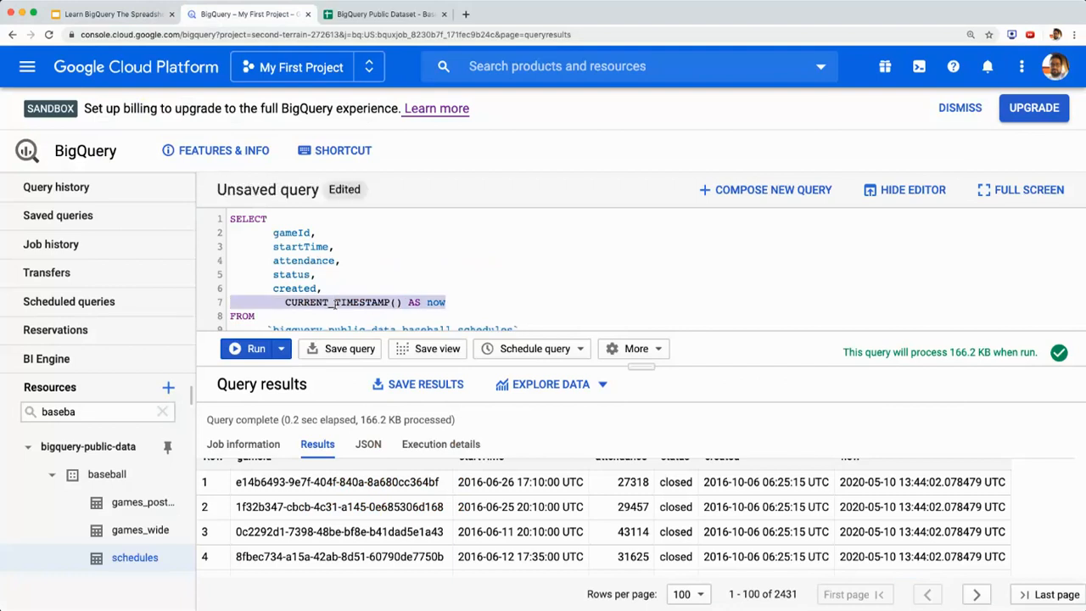
key("BackSpace")
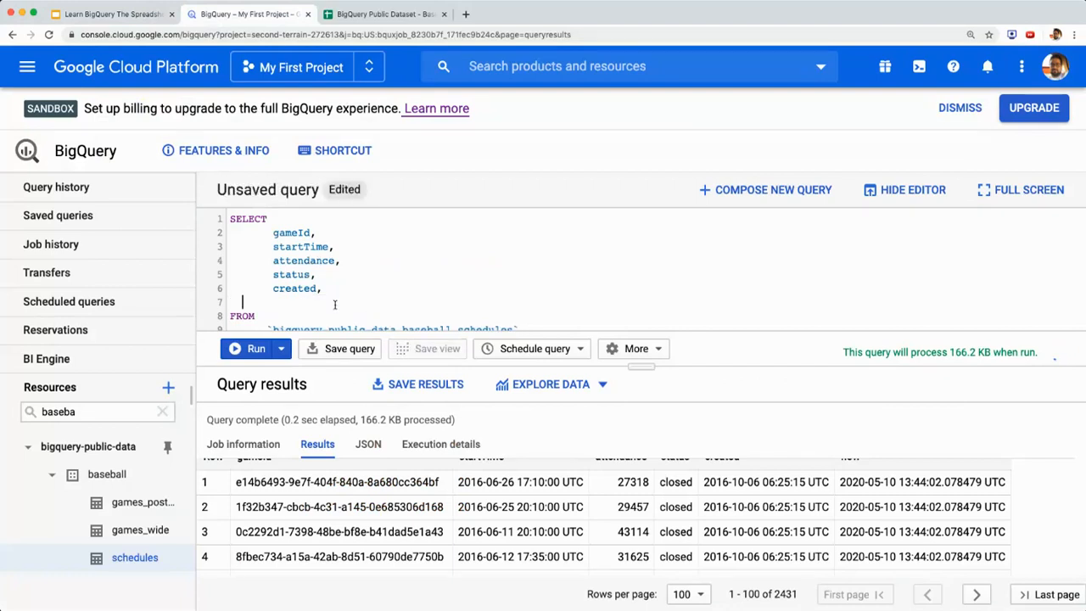
Add EXTRACT(DAY FROM startTime) AS day_part after the created column and run the query
type("EXTRACT(")
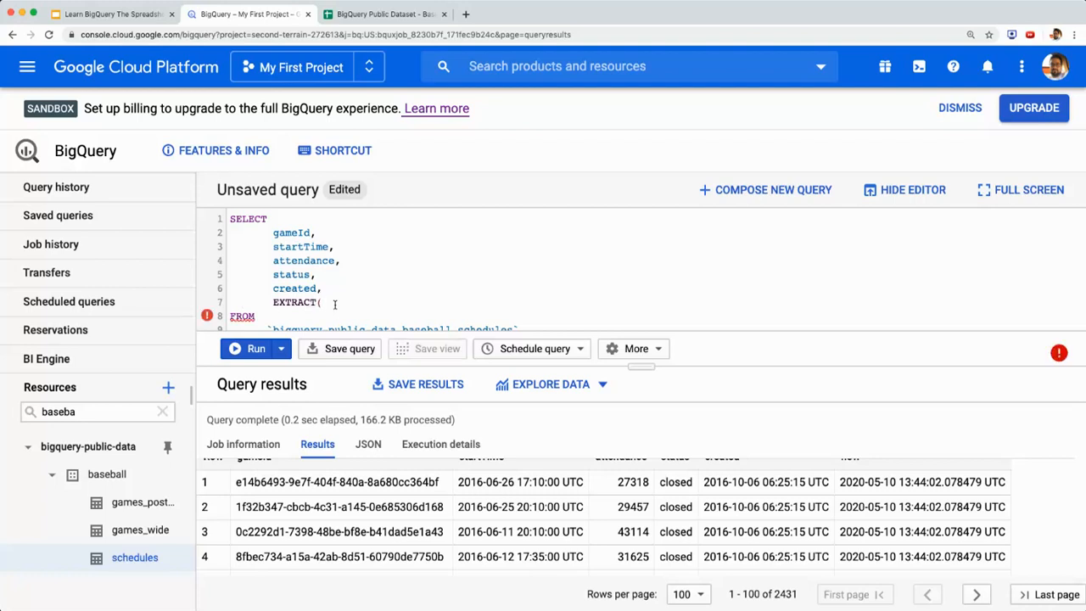
type("DAY FROM startTime) as d")
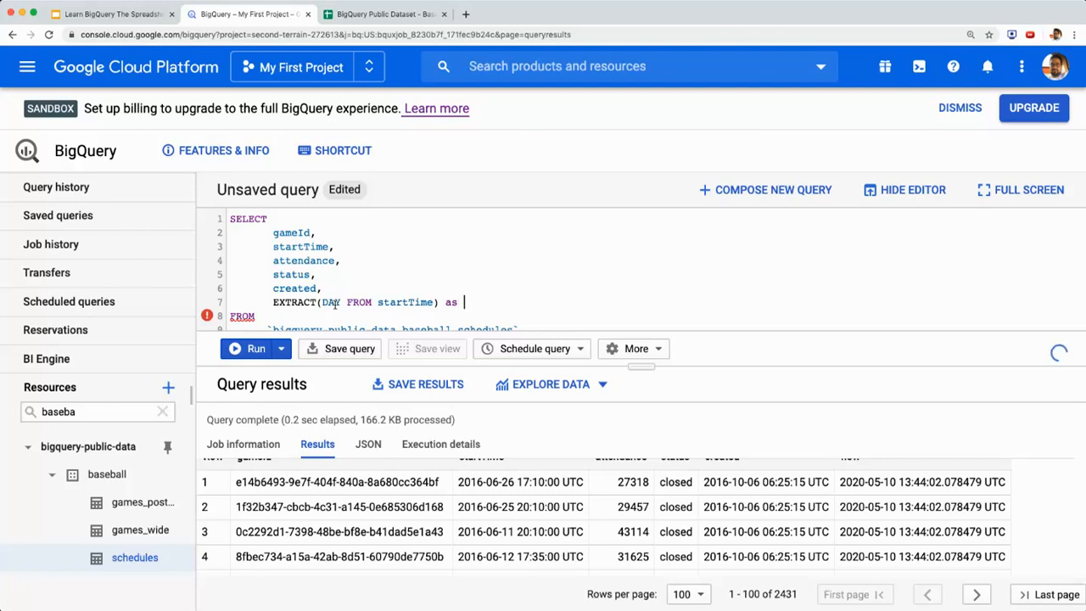
type("ay_ex")
type("tr")
key("BackSpace")
key("BackSpace")
key("BackSpace")
key("BackSpace")
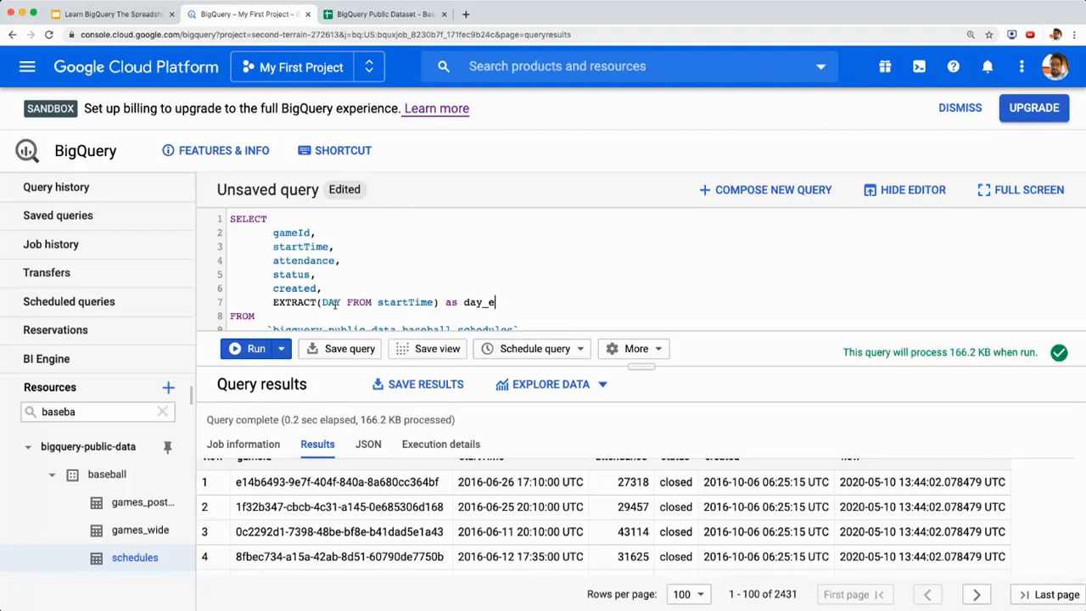
type("part")
key("Left")
key("Left")
key("Left")
key("Left")
key("Left")
key("Left")
key("BackSpace")
key("BackSpace")
type("AS")
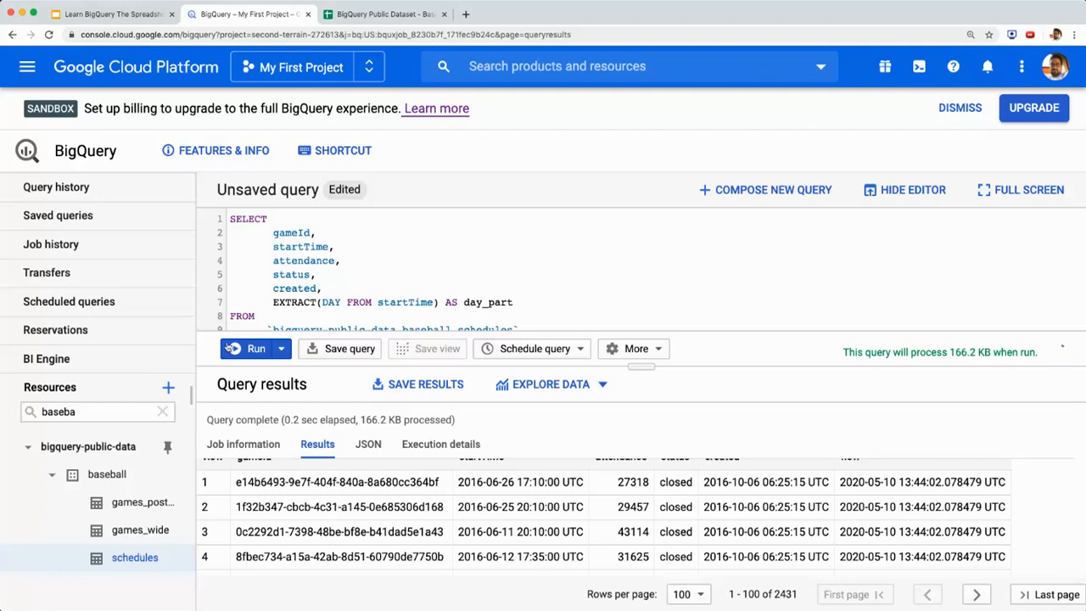
left_click(258, 350)
Enlarge the results area and compare the day_part values with the days in the startTime column
left_click_drag(647, 366, 648, 339)
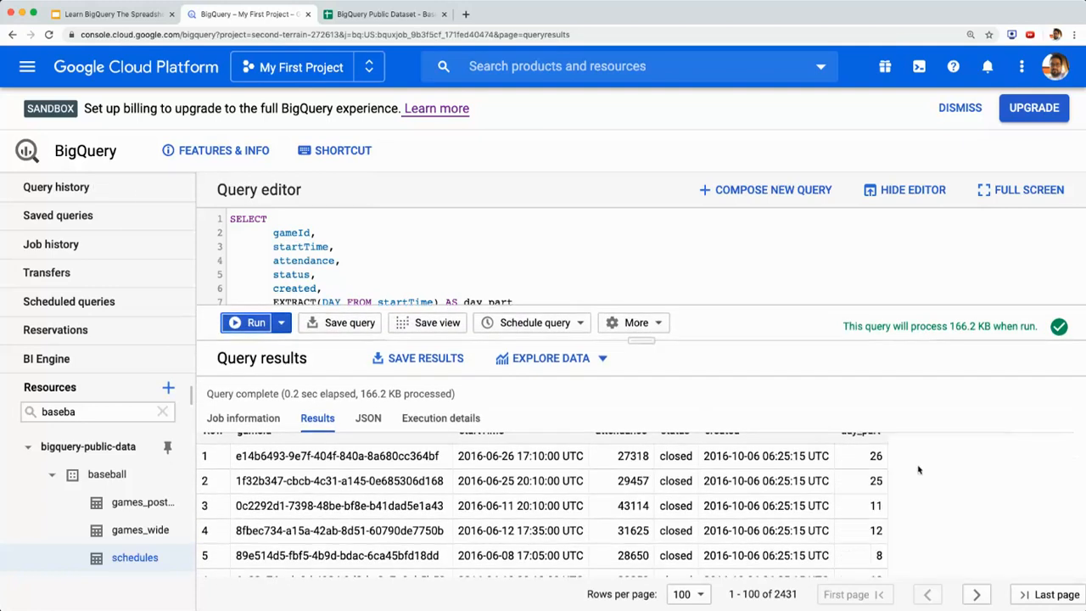
double_click(875, 456)
double_click(875, 480)
left_click(879, 505)
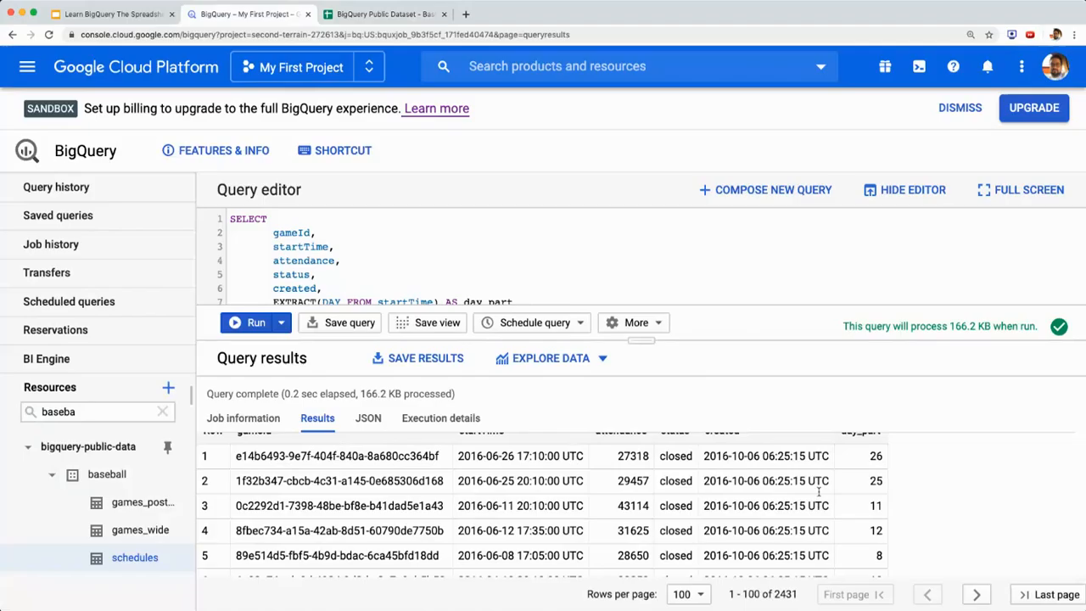
scroll(865, 516, "down", 2)
scroll(866, 520, "up", 3)
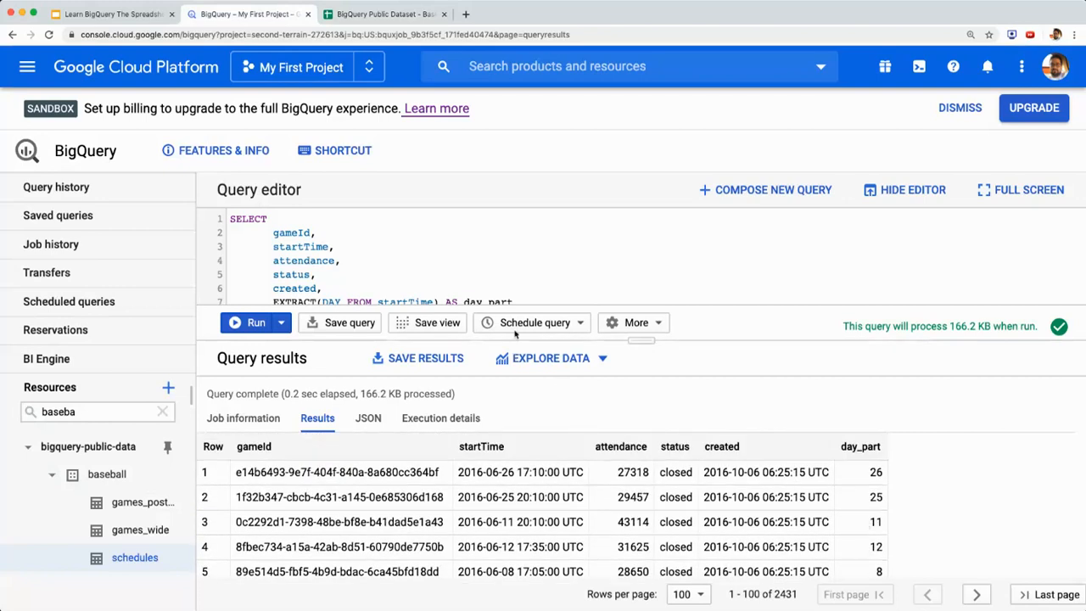
Change the extracted part from DAY to MONTH, run the query, and check the result against the startTime months
left_click_drag(650, 340, 650, 369)
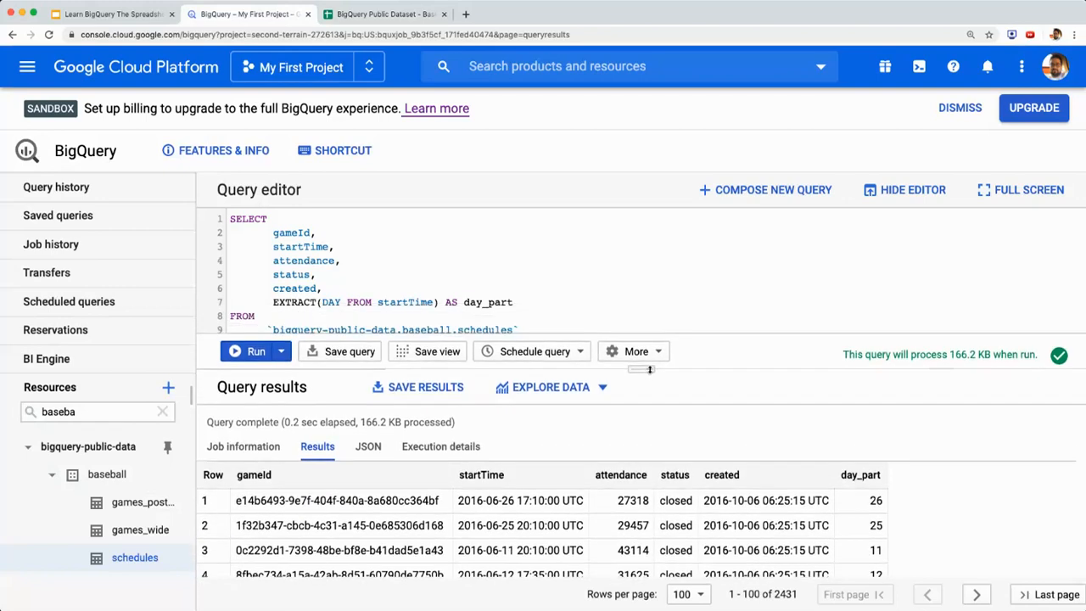
double_click(327, 302)
type("MONTH")
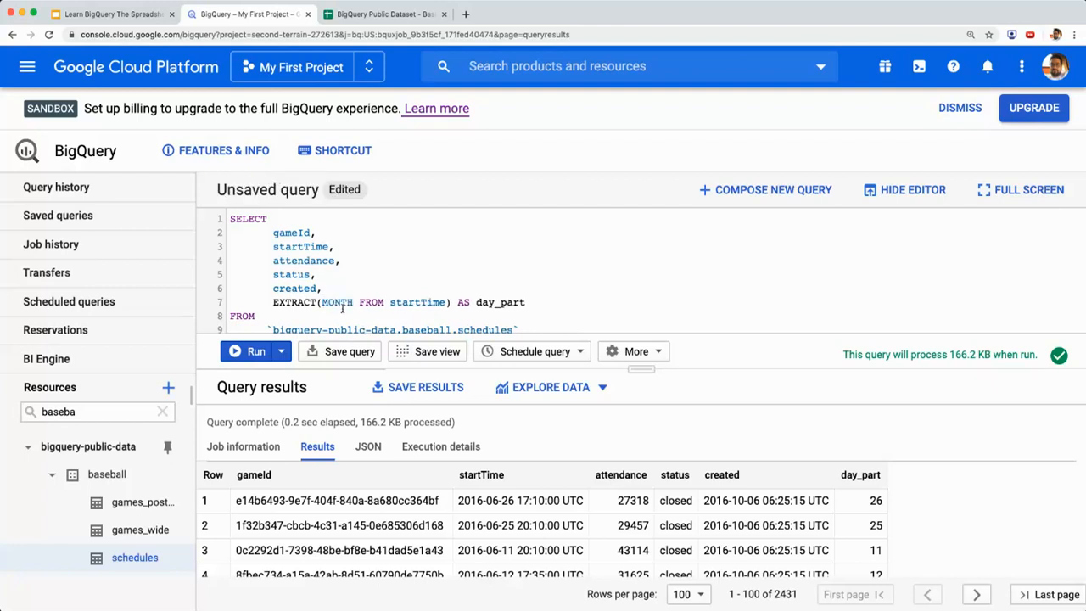
left_click(254, 352)
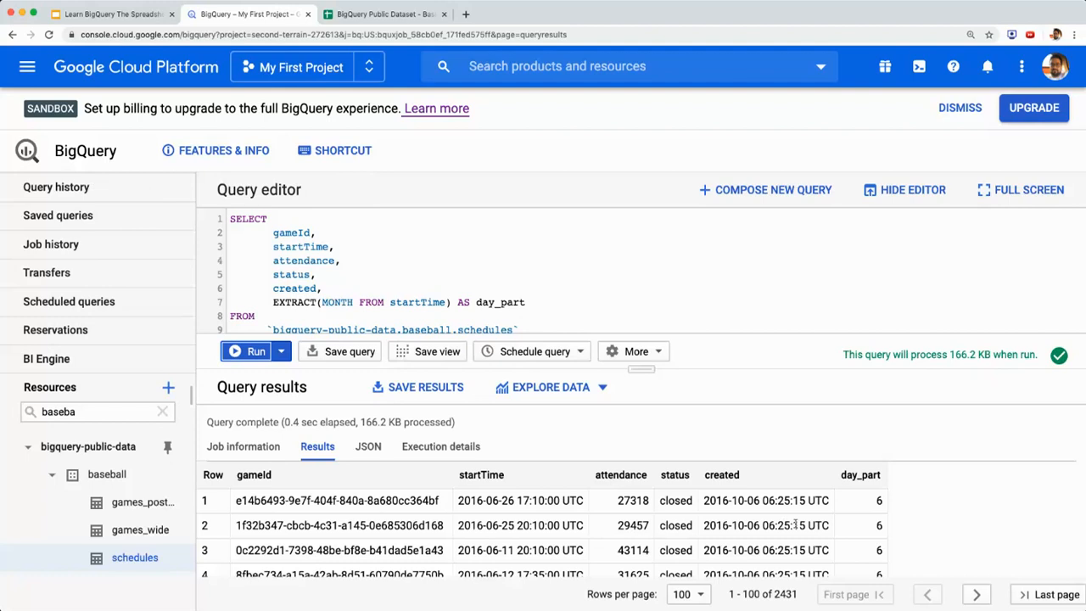
double_click(489, 501)
double_click(494, 526)
double_click(495, 550)
Change the extracted part to YEAR, run the query, and look through the day_part results
double_click(340, 303)
type("YEAR")
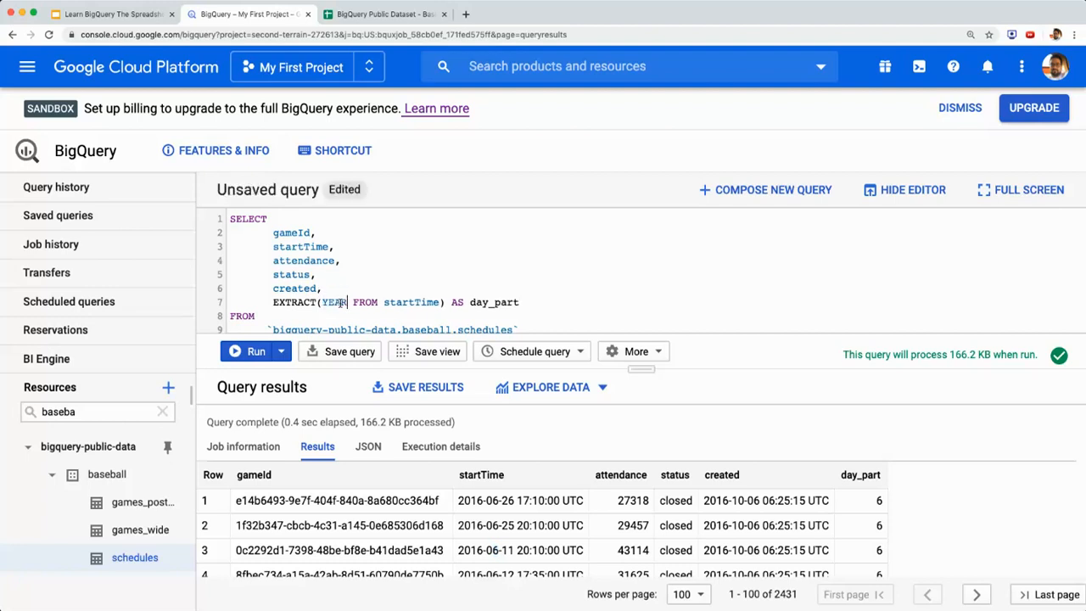
left_click(254, 354)
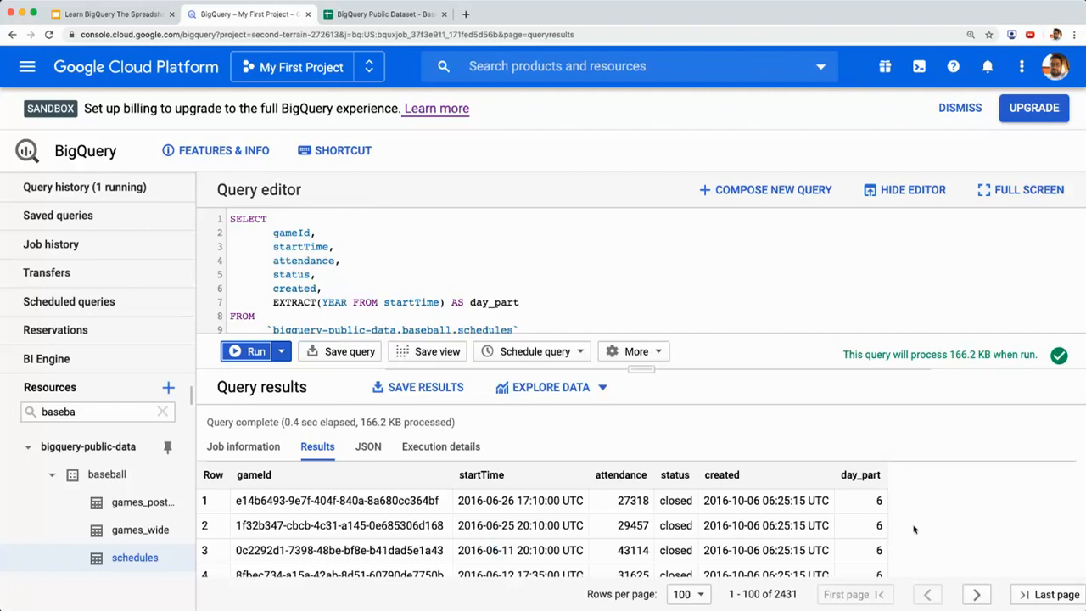
scroll(861, 520, "down", 2)
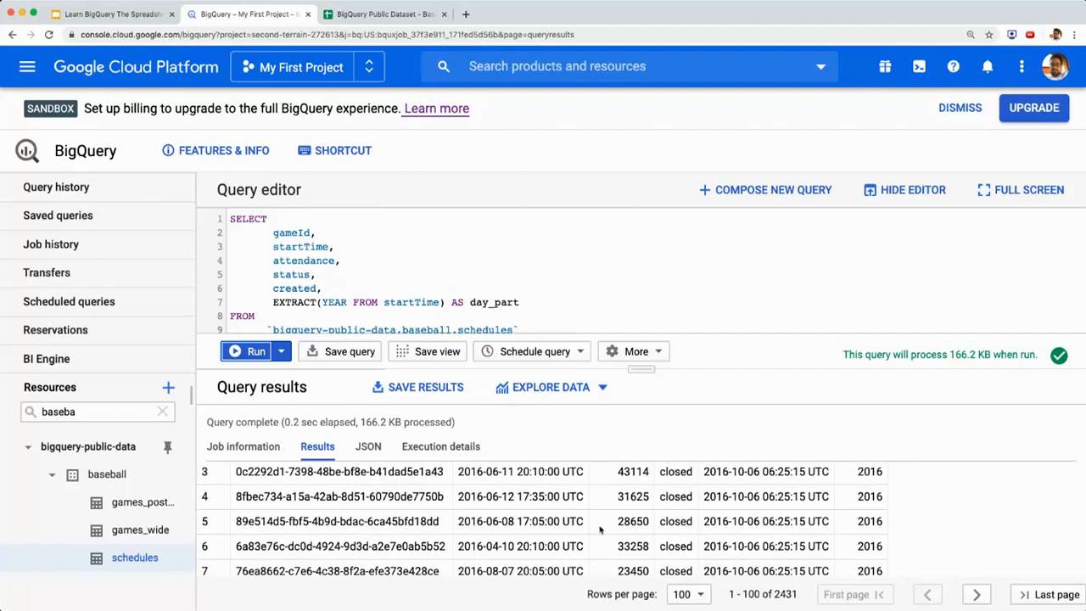
scroll(465, 521, "down", 1)
scroll(721, 517, "down", 1)
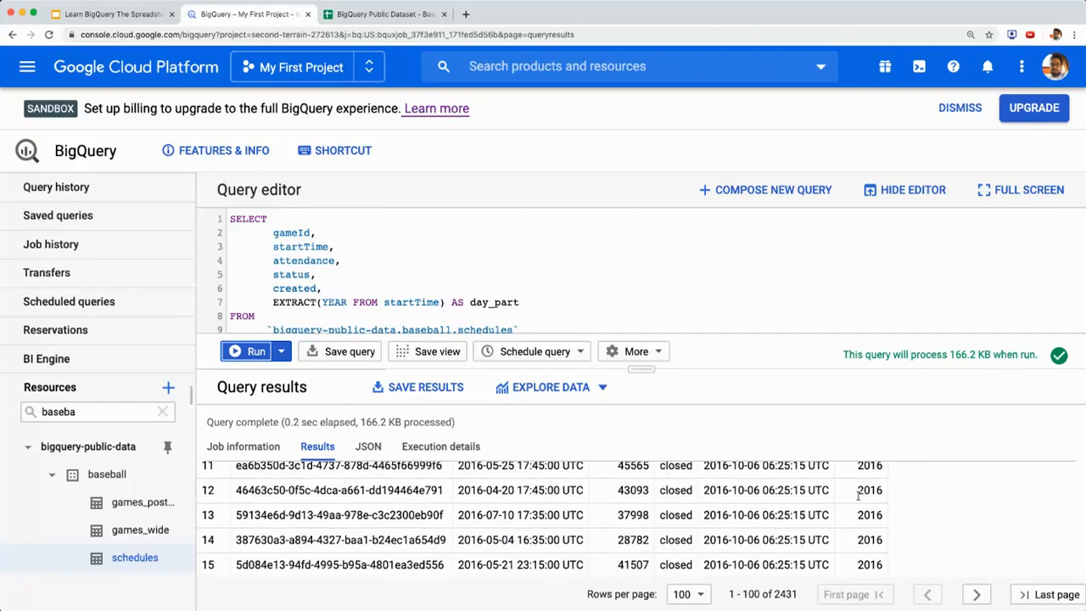
scroll(874, 534, "up", 5)
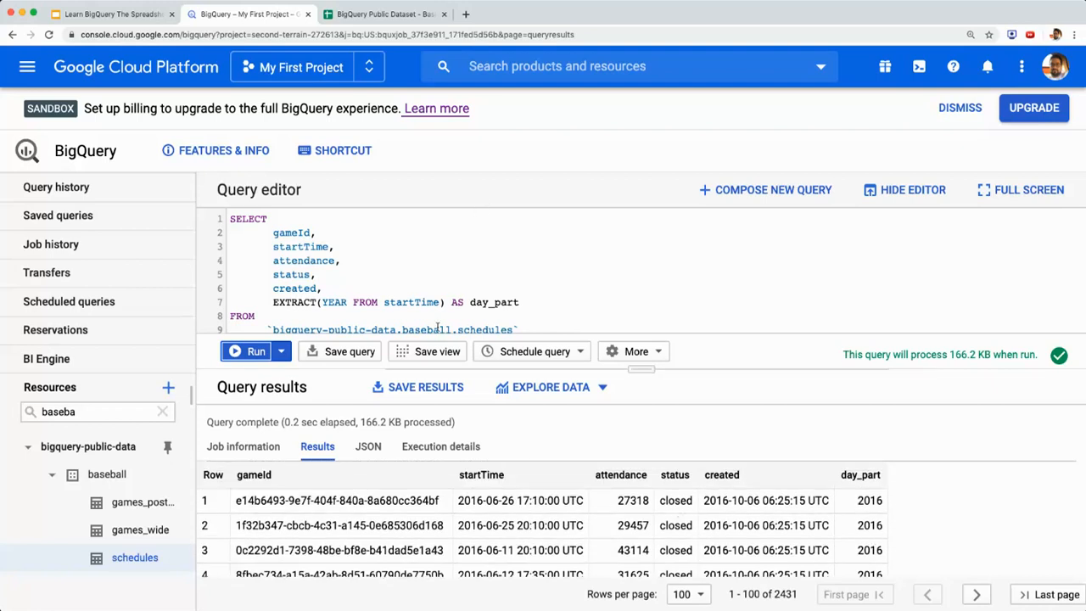
Check the STRING entry on the slide, return to BigQuery, and replace the EXTRACT column with REPLACE(startTime,"-"," ") as replaced_string
left_click(146, 20)
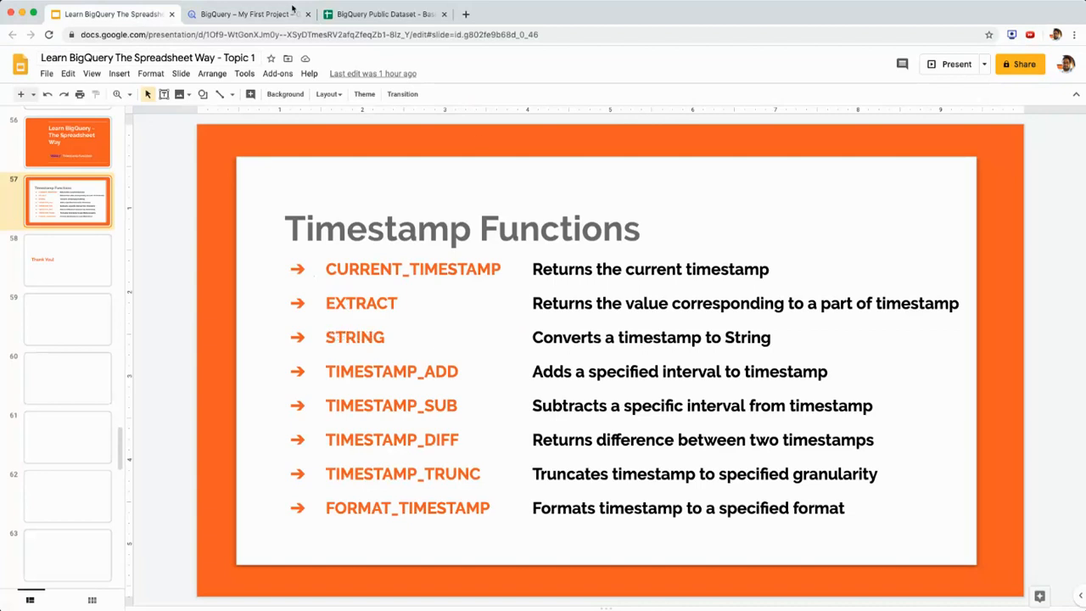
left_click(246, 14)
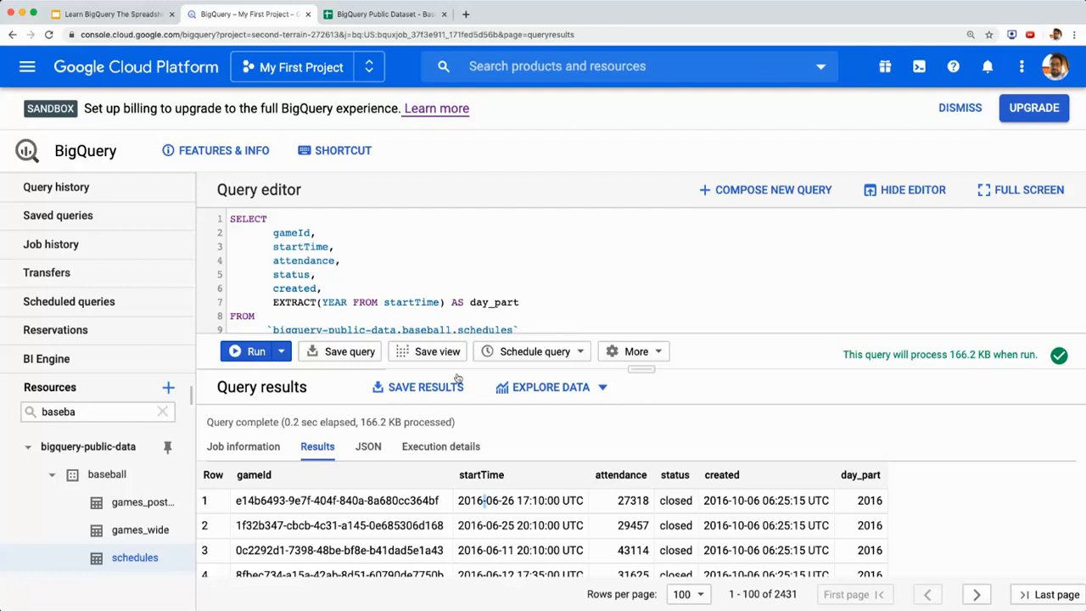
left_click(366, 302)
key("Left")
key("Left")
key("Left")
key("Left")
key("Left")
key("Left")
key("Left")
key("Left")
key("Left")
key("Left")
key("Left")
key("shift+End")
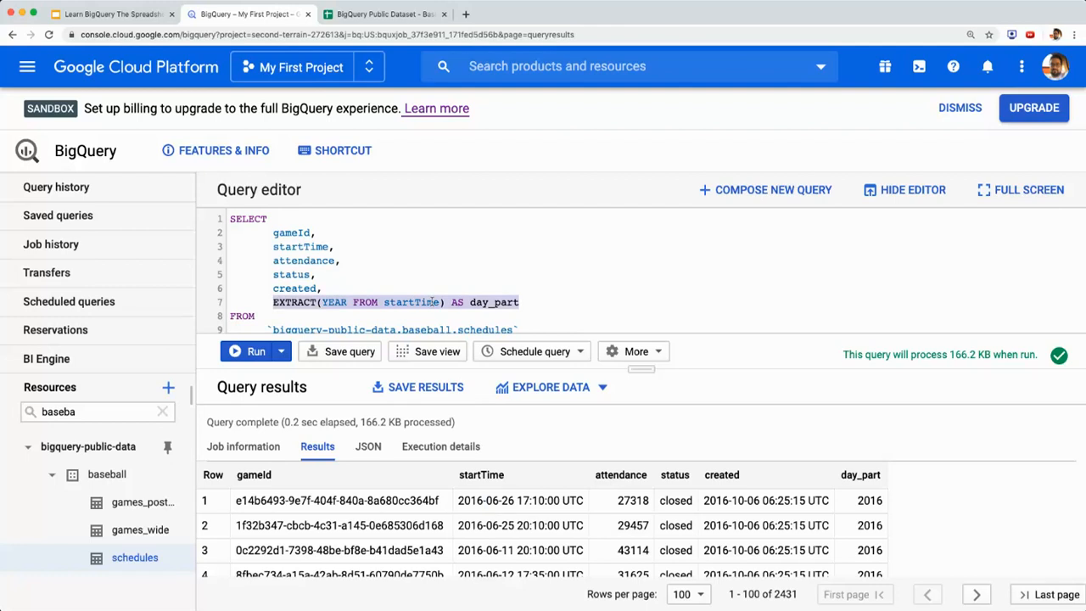
type("REPL")
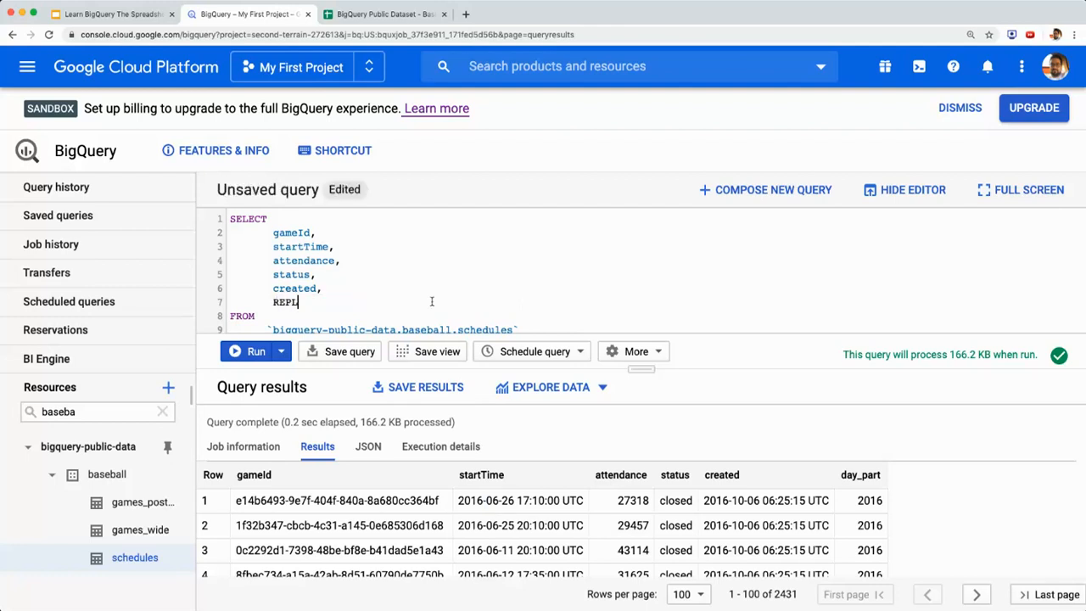
type("ACE")
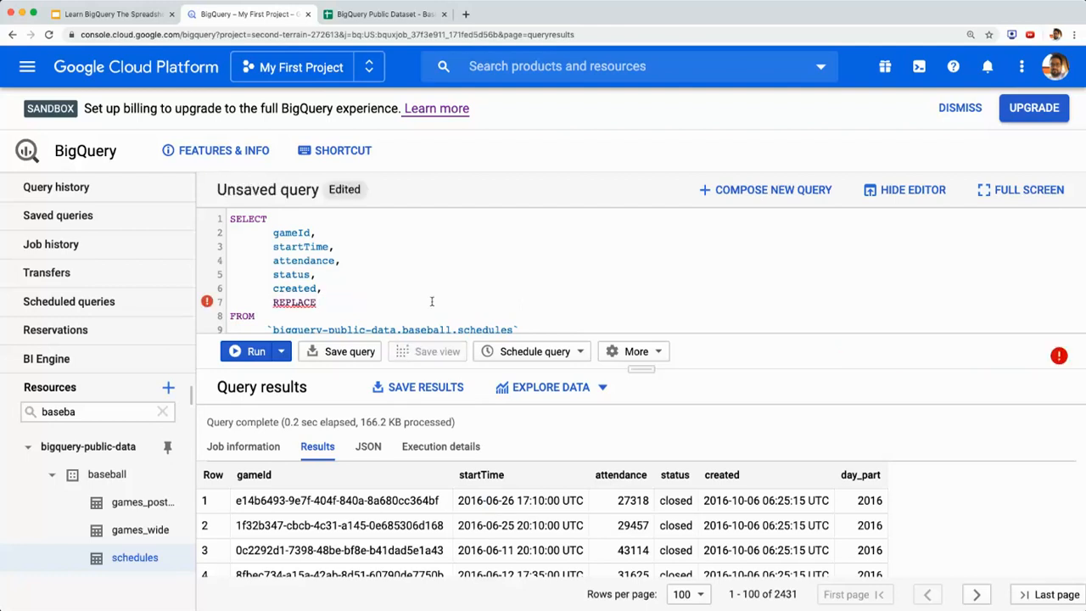
type("(startTime")
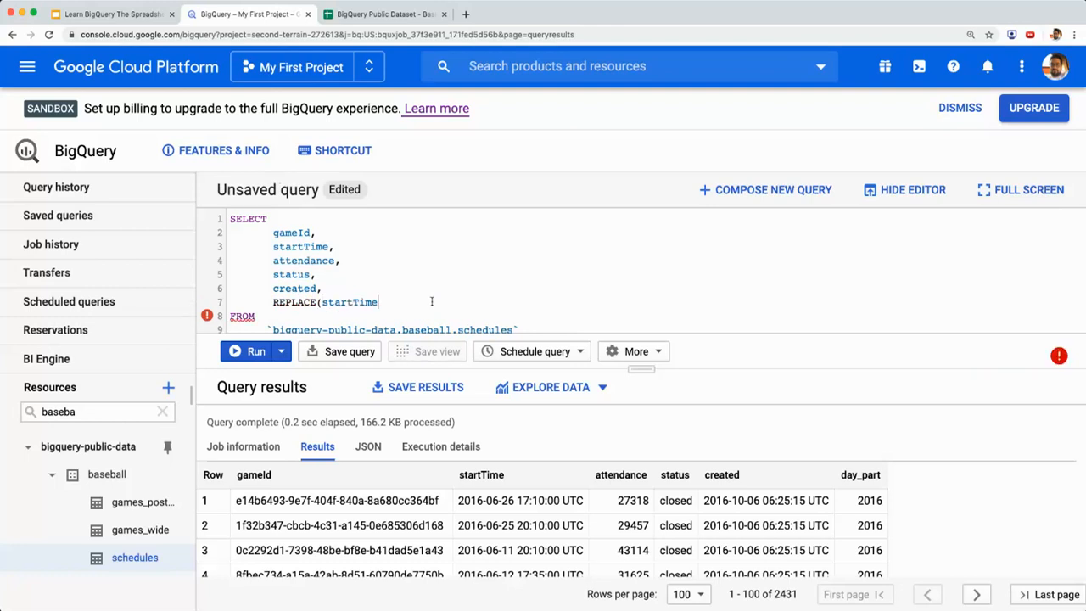
type(",\"-\",\" \") as replaced_string")
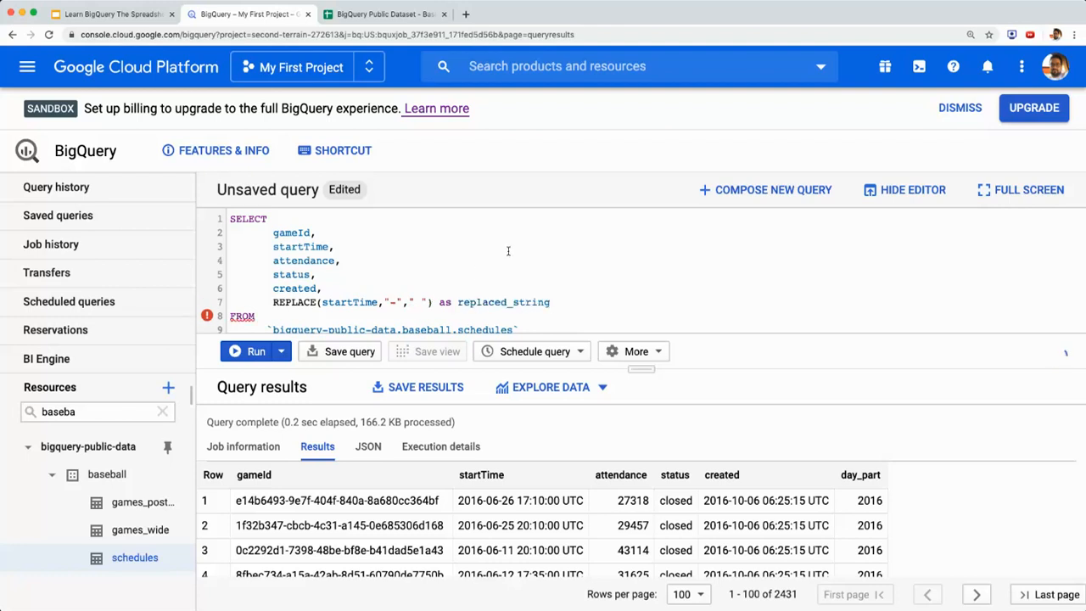
Examine the REPLACE function and its arguments: the startTime column, the hyphen searched for, and the space replacing it
double_click(291, 303)
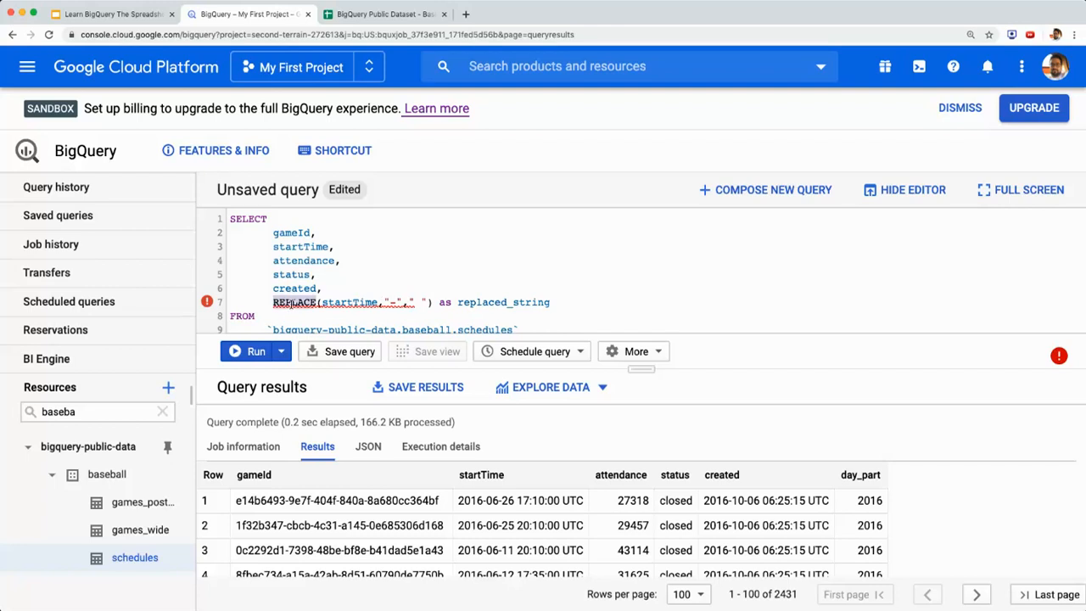
double_click(353, 302)
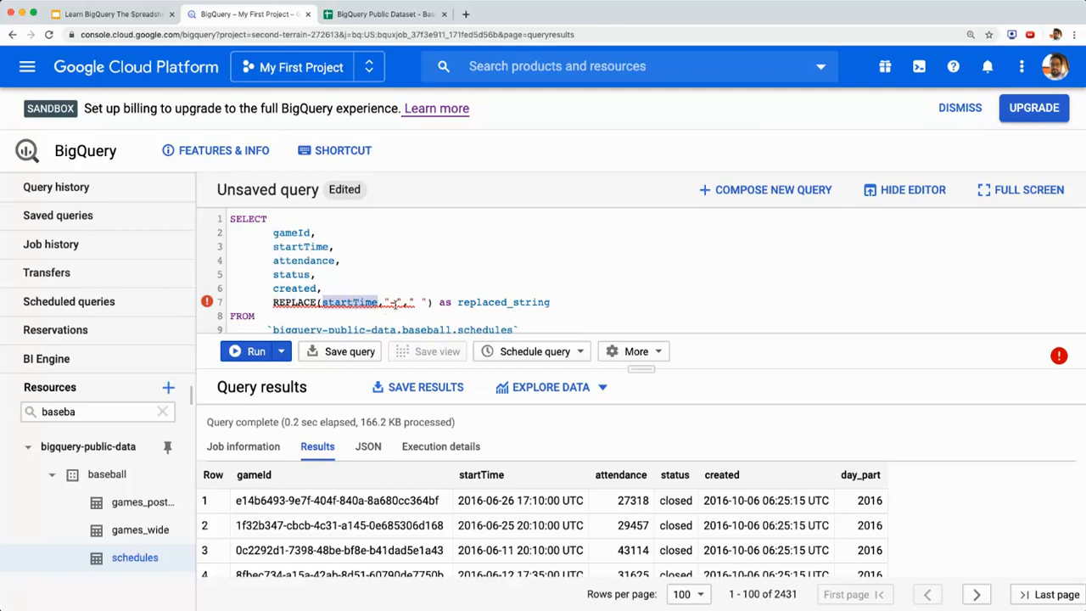
double_click(396, 304)
left_click(393, 313)
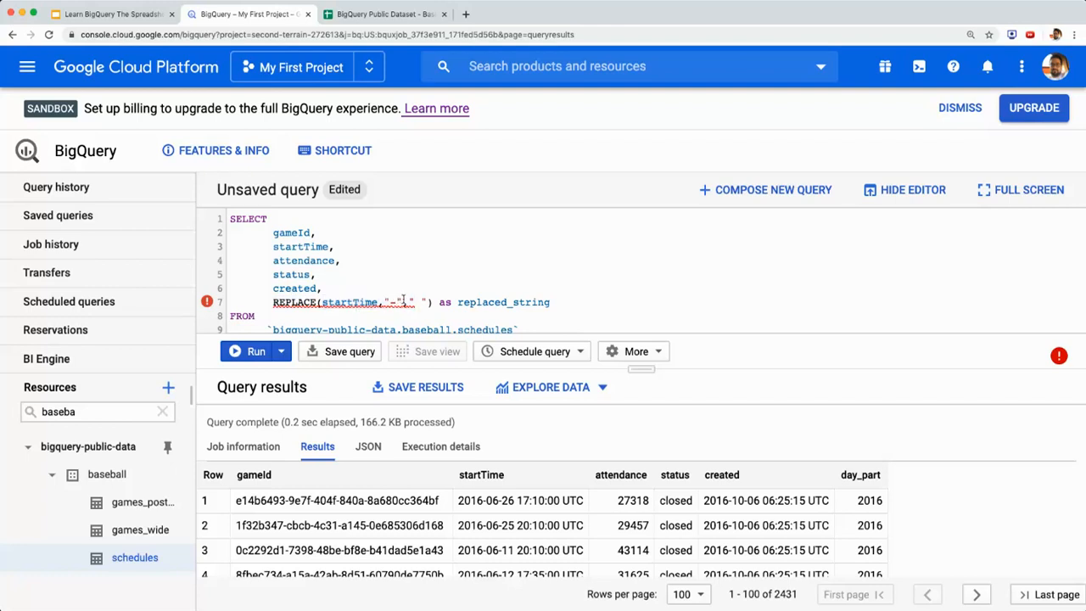
left_click_drag(403, 302, 425, 302)
left_click(425, 302)
double_click(393, 302)
left_click(395, 317)
left_click(421, 301)
Try running the REPLACE query on the raw timestamp, and wrap startTime in STRING() inside the REPLACE function
left_click(255, 353)
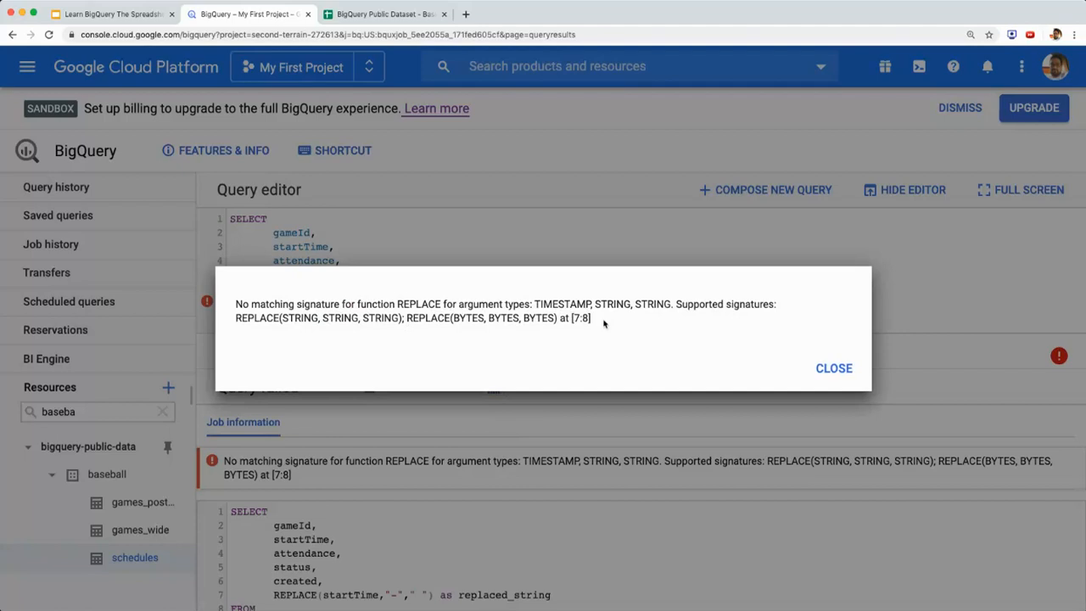
left_click(834, 368)
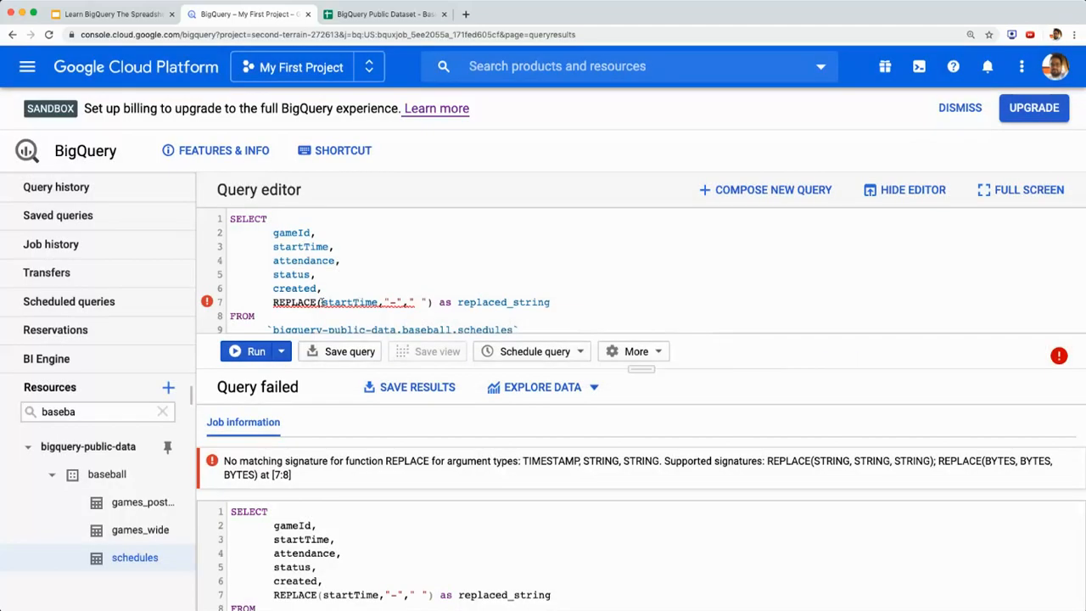
type("STRING")
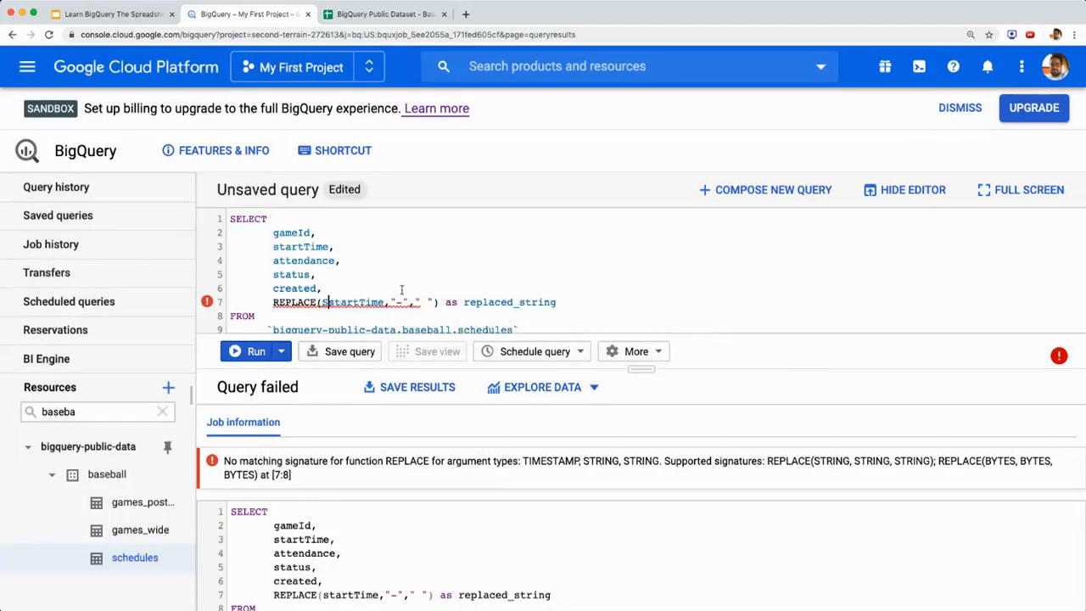
type("(")
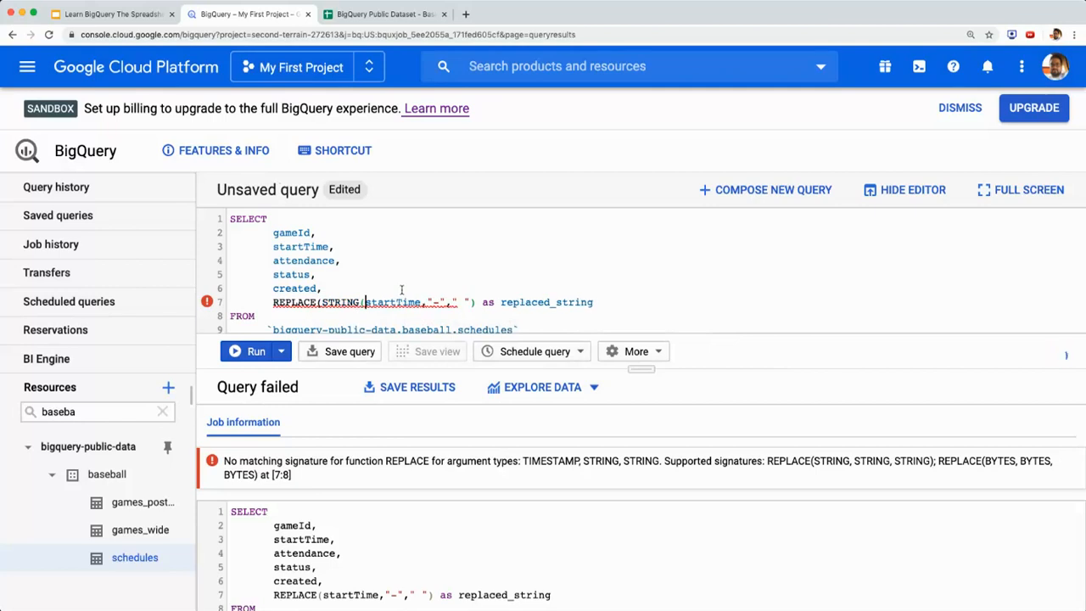
key("Right")
key("Right")
key("Right")
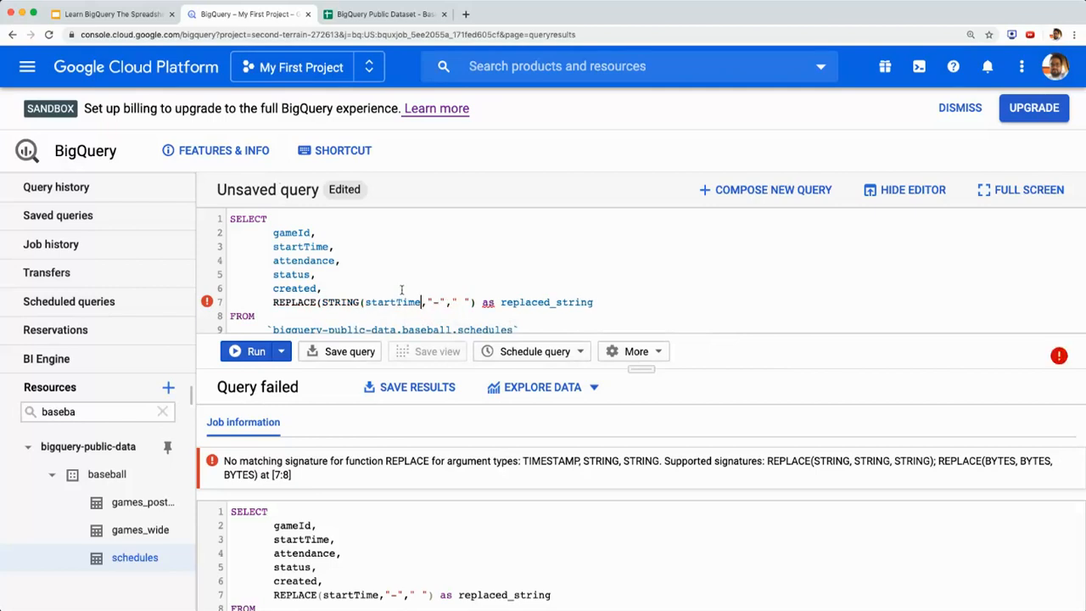
type(")")
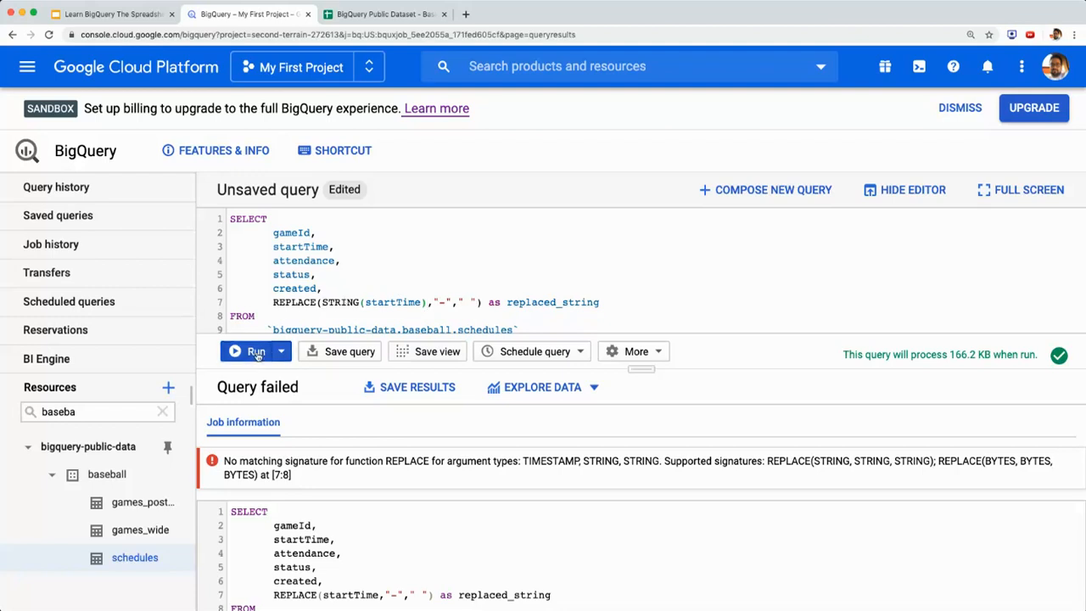
Run the query and compare the replaced_string results with startTime and the STRING(startTime) argument
left_click(256, 352)
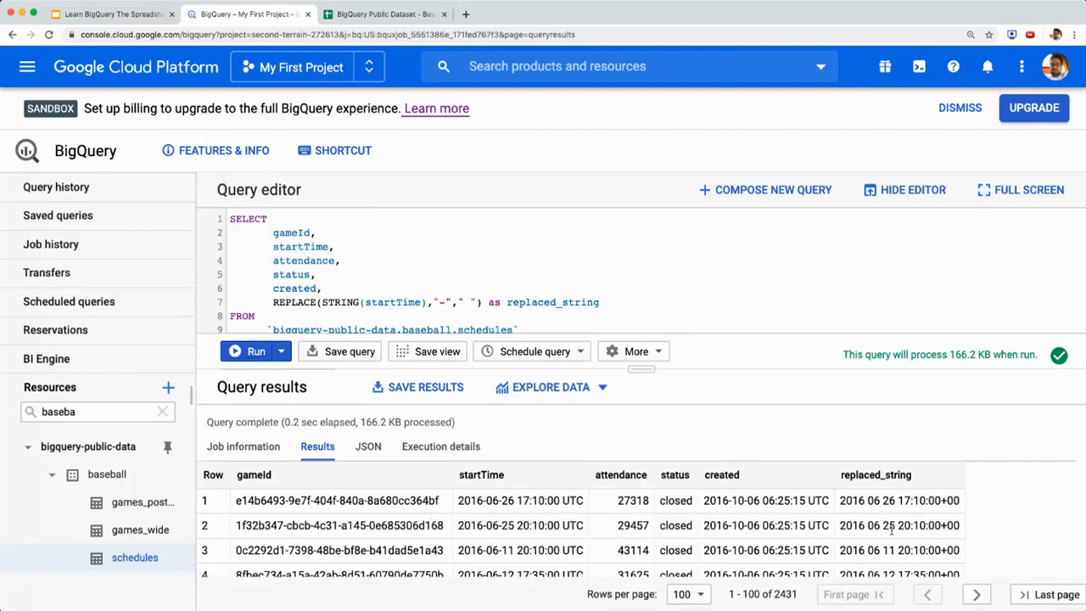
scroll(533, 537, "down", 2)
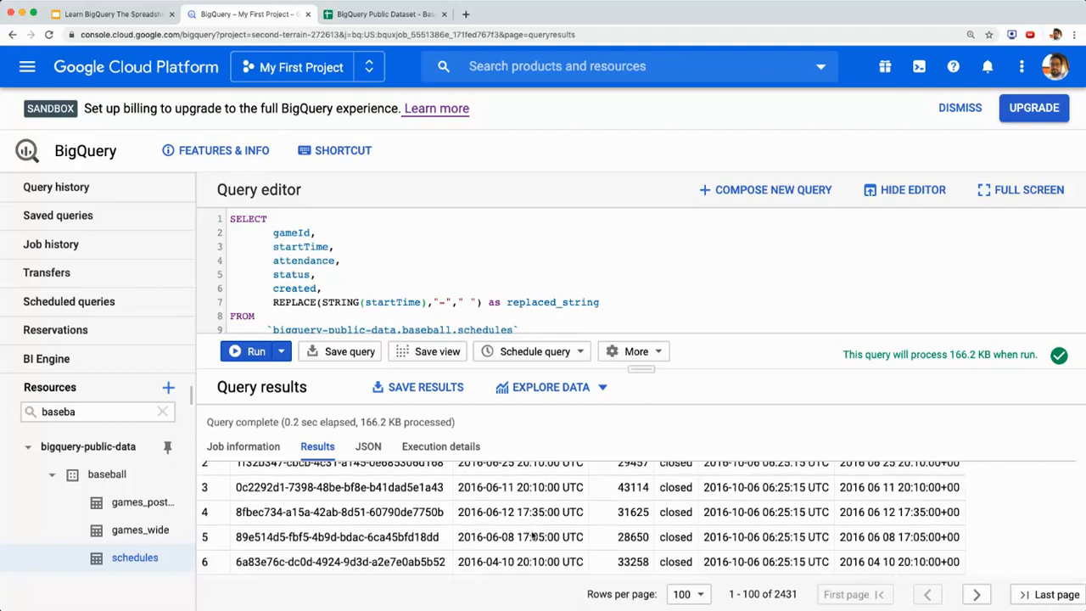
scroll(532, 534, "up", 3)
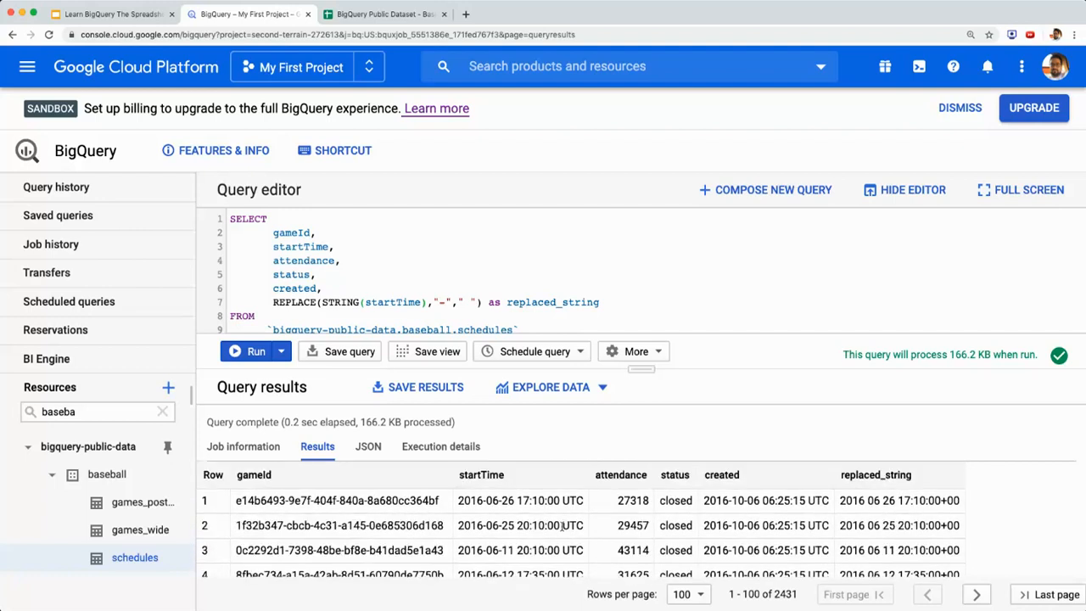
double_click(335, 303)
double_click(396, 303)
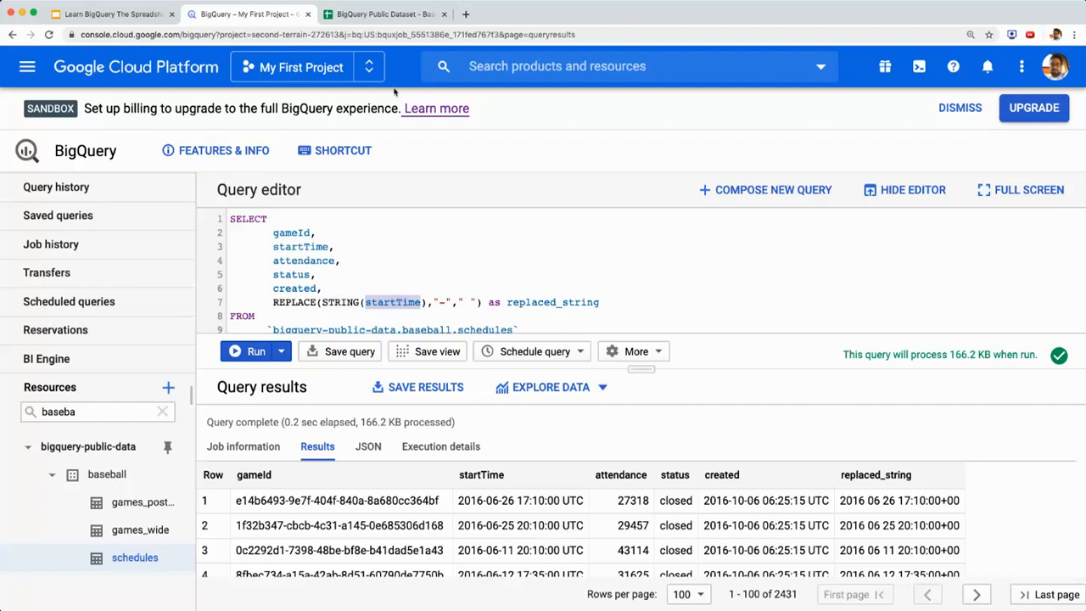
Check the timestamp functions slide, switch to the Google Sheets Baseball sheet, and clear the TEXT results in R2:R6
left_click(127, 15)
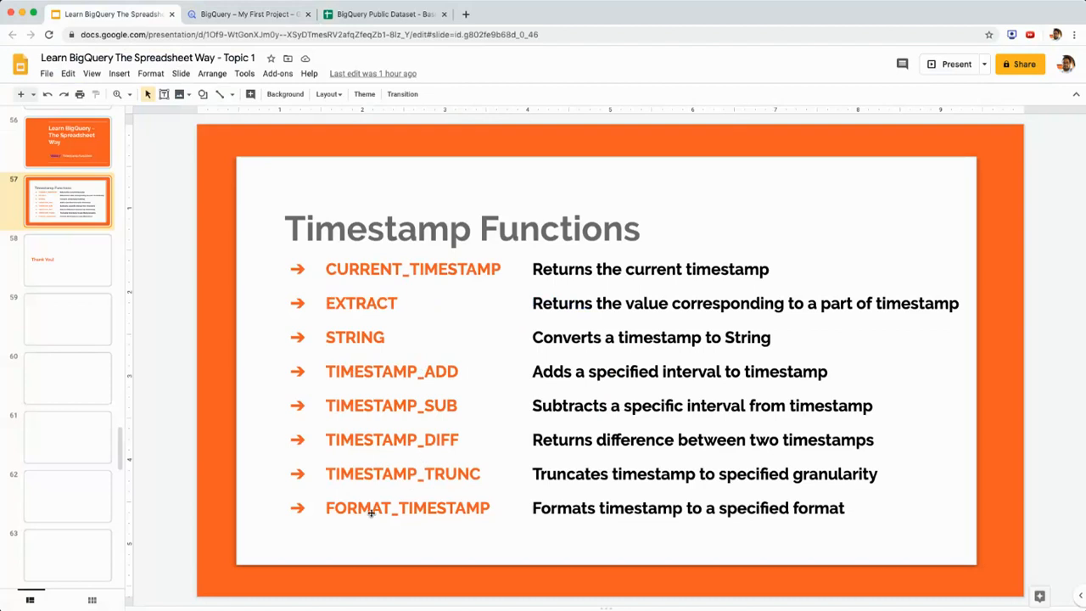
left_click(376, 13)
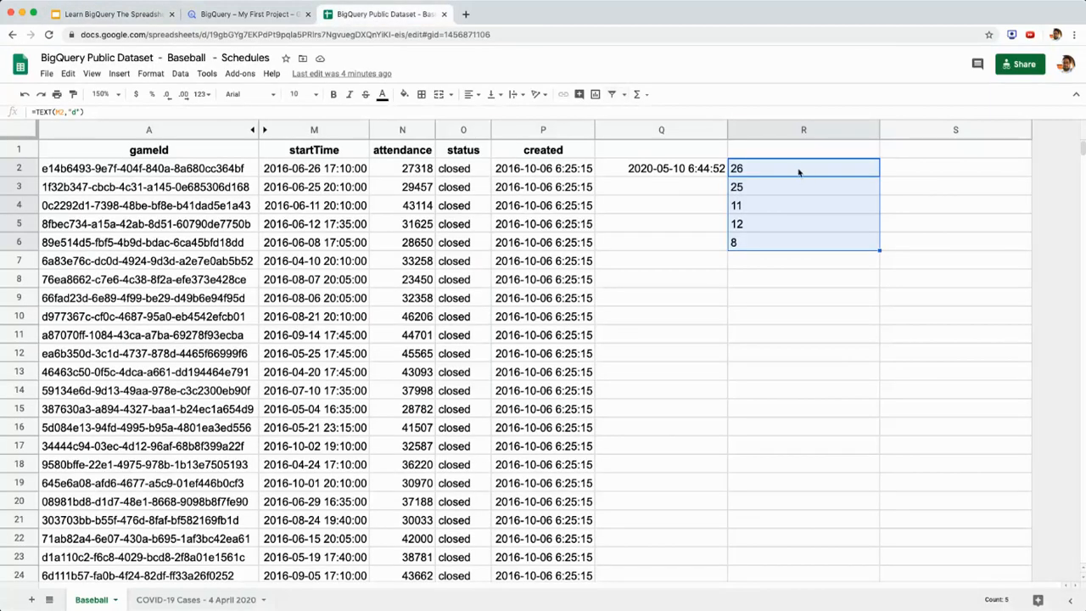
left_click(798, 172)
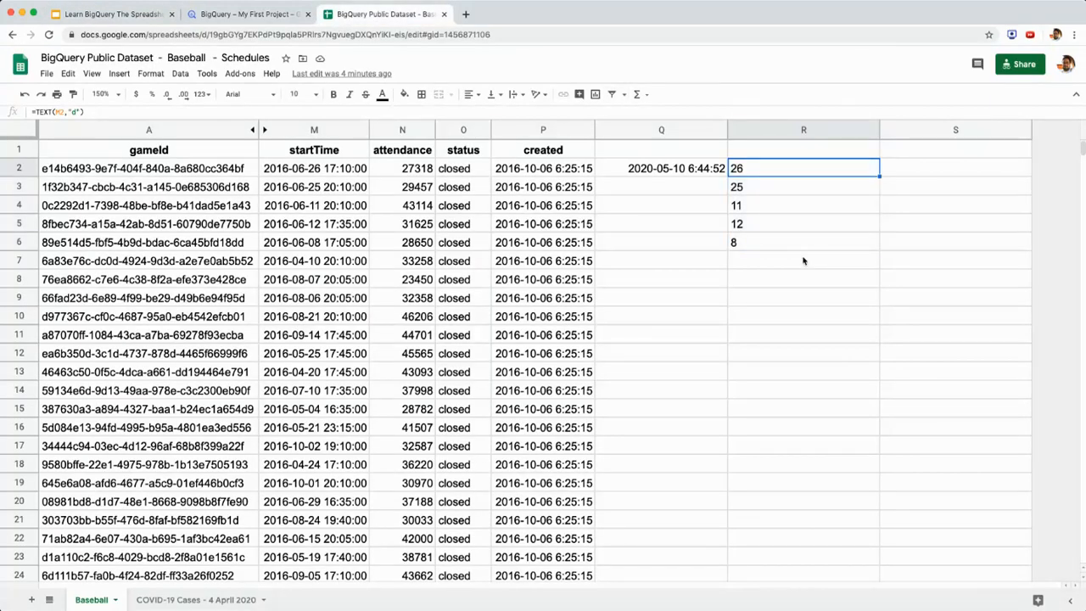
key("Down")
key("Down")
key("Up")
key("Up")
key("shift+Down")
key("shift+Down")
key("shift+Down")
key("shift+Down")
key("Delete")
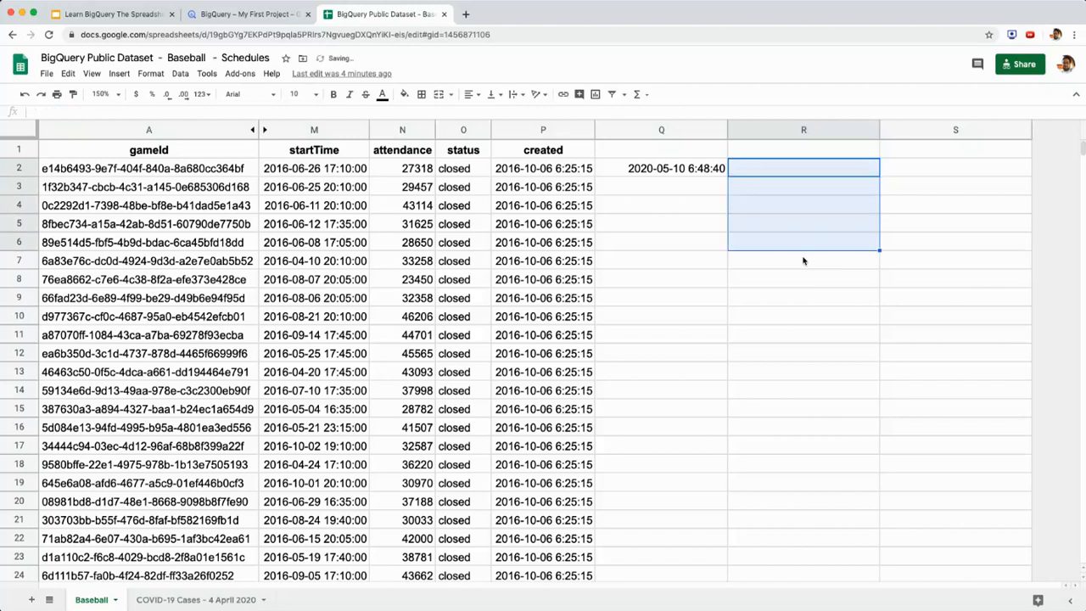
Add three days to startTime in R2 with the formula =M2+3 and fill it down to R6
key("Left")
key("Left")
key("Left")
key("Left")
key("Right")
key("Right")
key("Right")
key("Right")
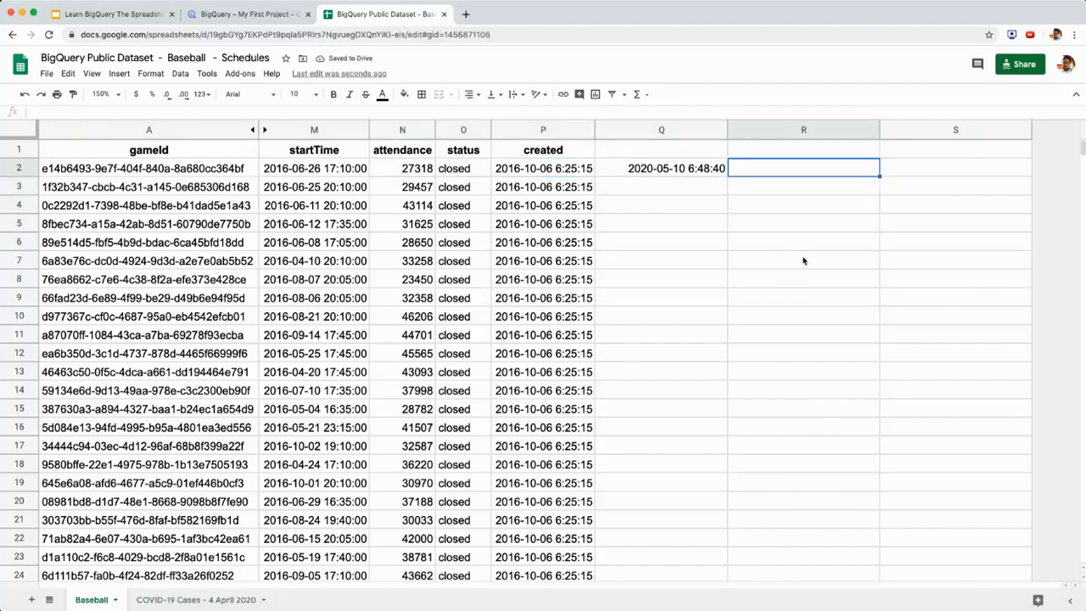
type("=")
key("Left")
key("Left")
key("Left")
key("Left")
key("Left")
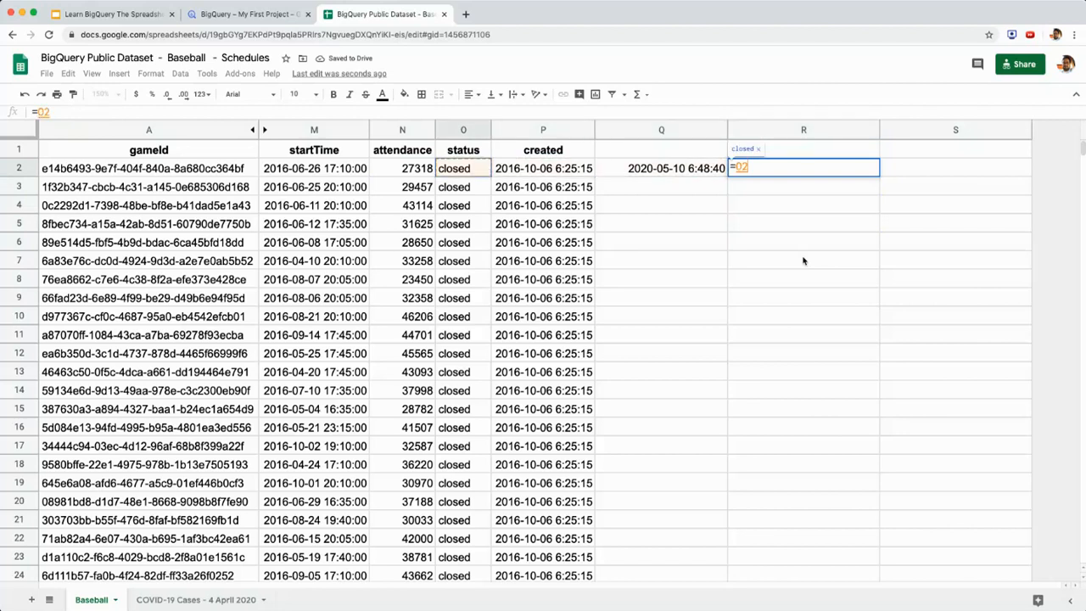
type("+3")
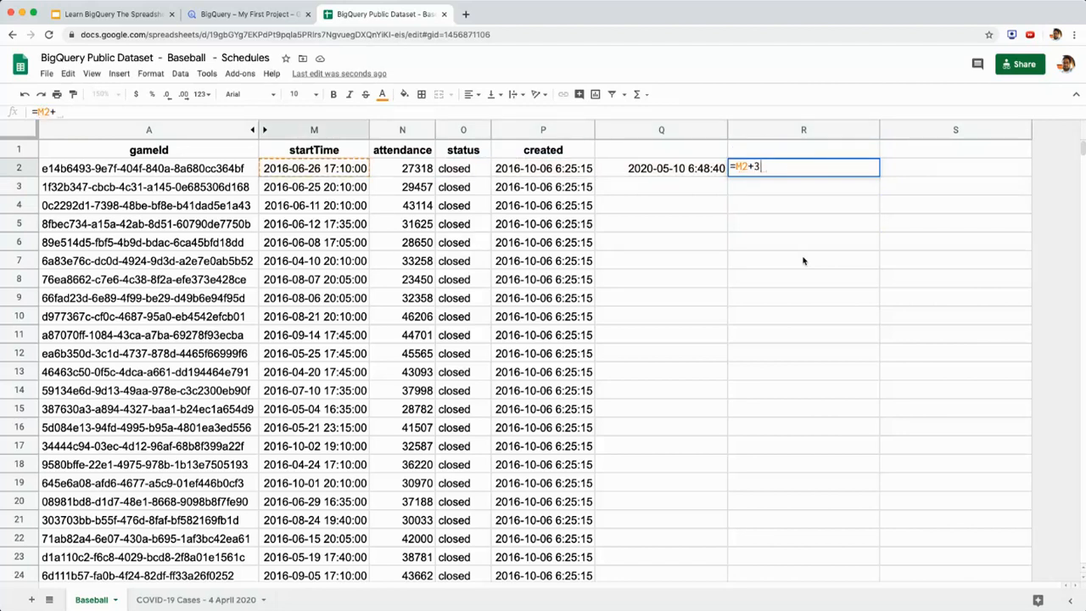
key("Return")
key("Up")
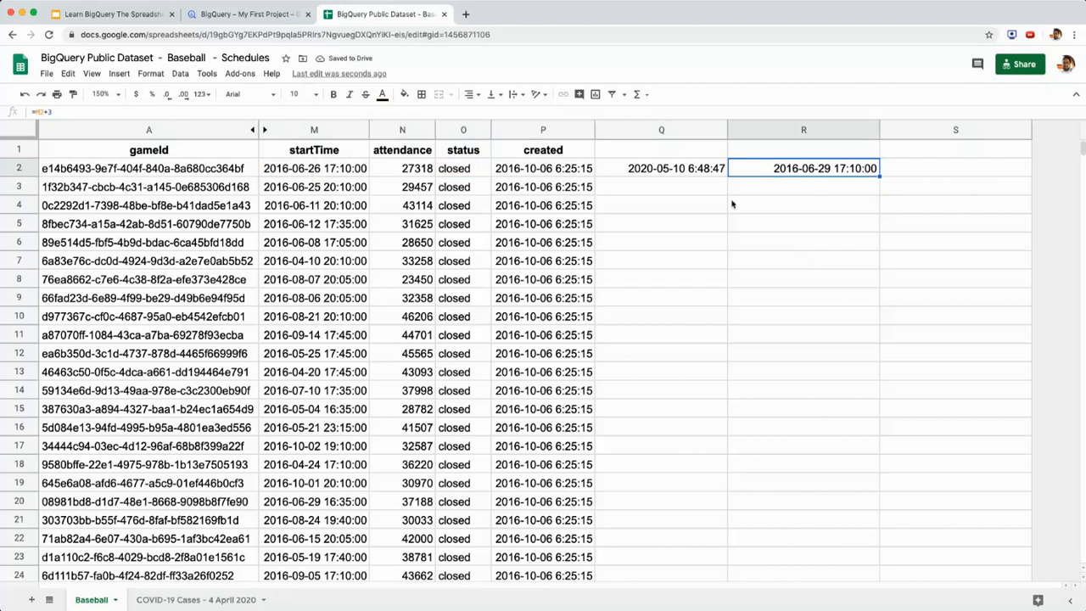
left_click_drag(879, 176, 875, 253)
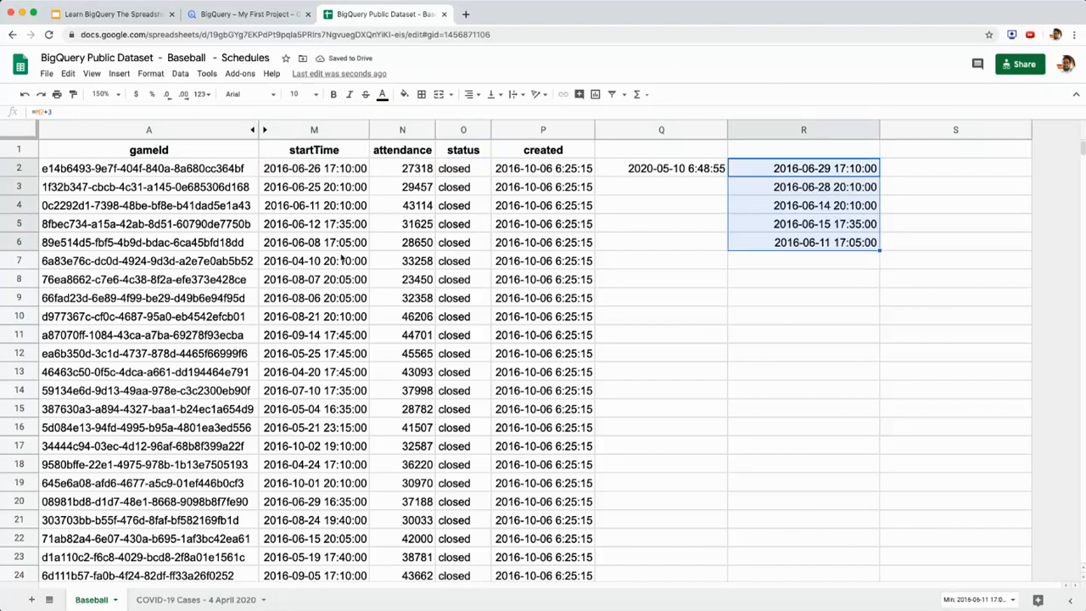
Return to BigQuery and replace the REPLACE column with TIMESTAMP_ADD(startTime,INTERVAL 3 DAY) as new_date
left_click(269, 14)
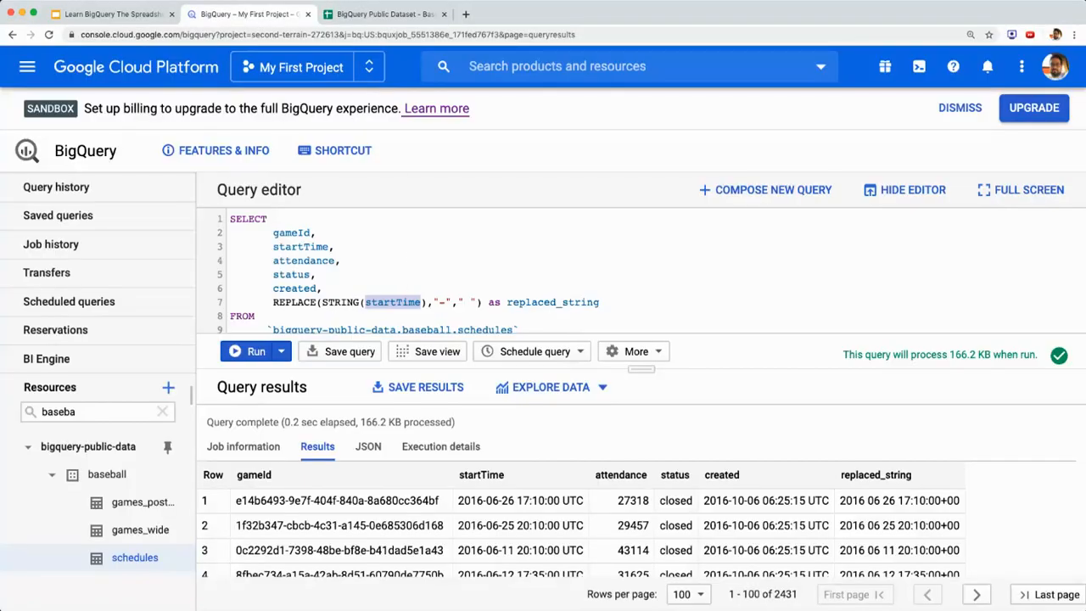
left_click(327, 302)
key("shift+End")
key("BackSpace")
type("TIME")
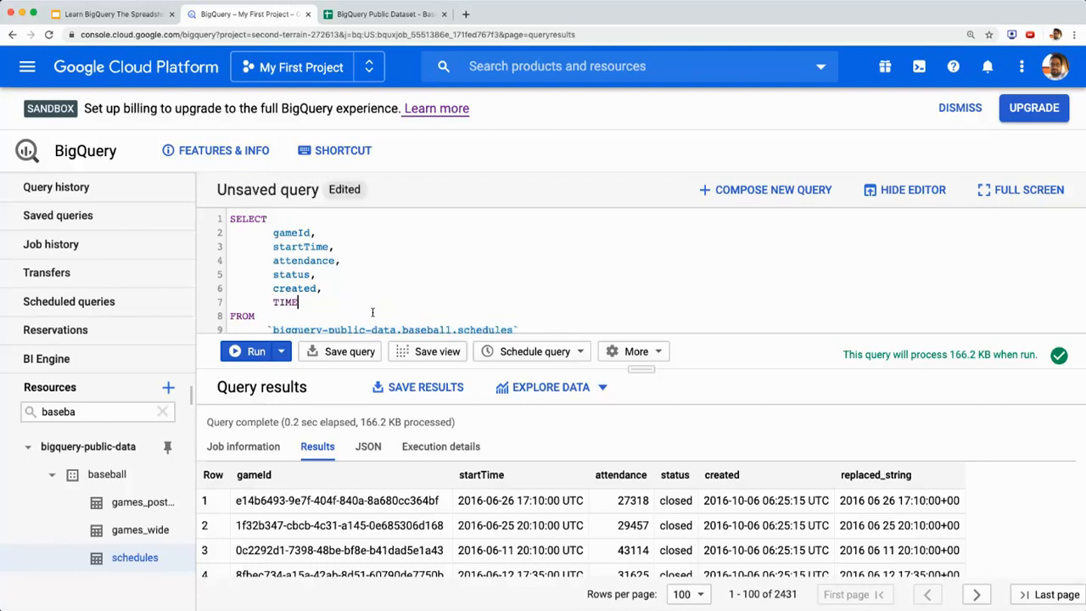
type("STAMP_ADD(")
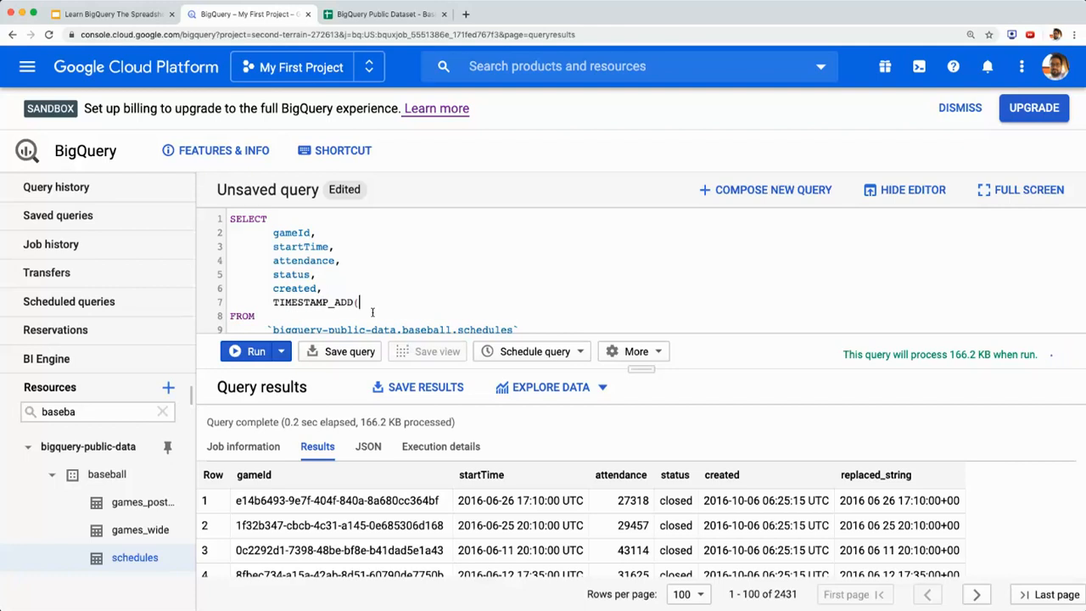
type("startTim")
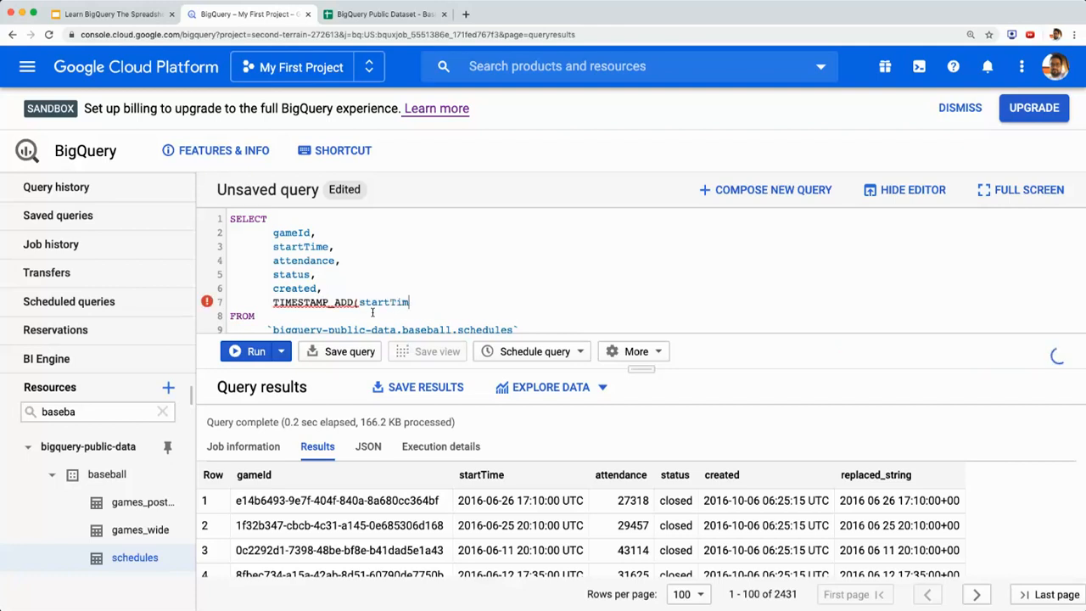
type("e,")
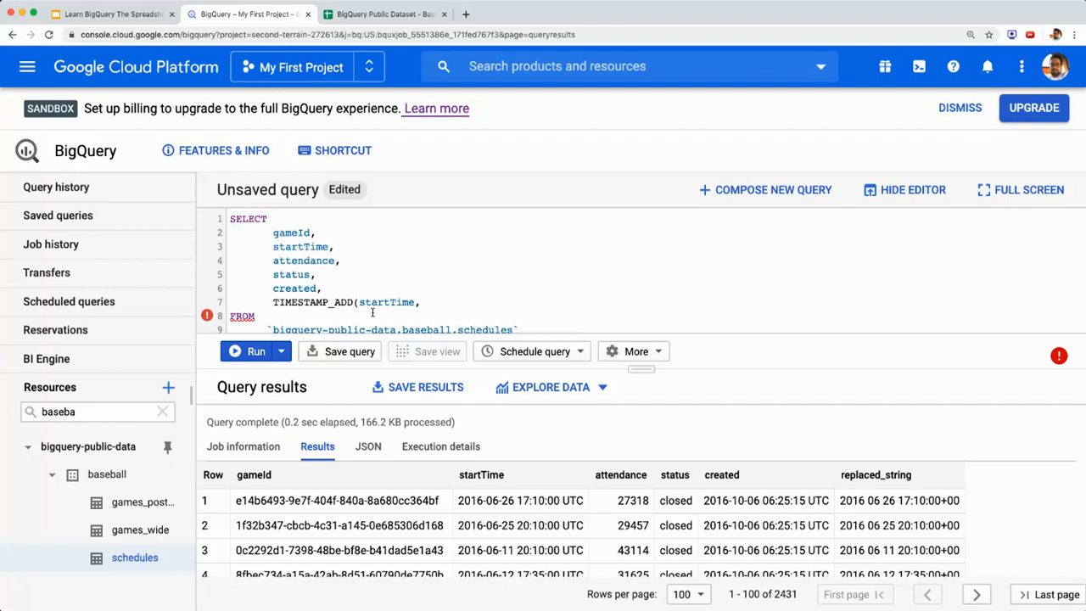
type("INTERVAL 3 DAY) as")
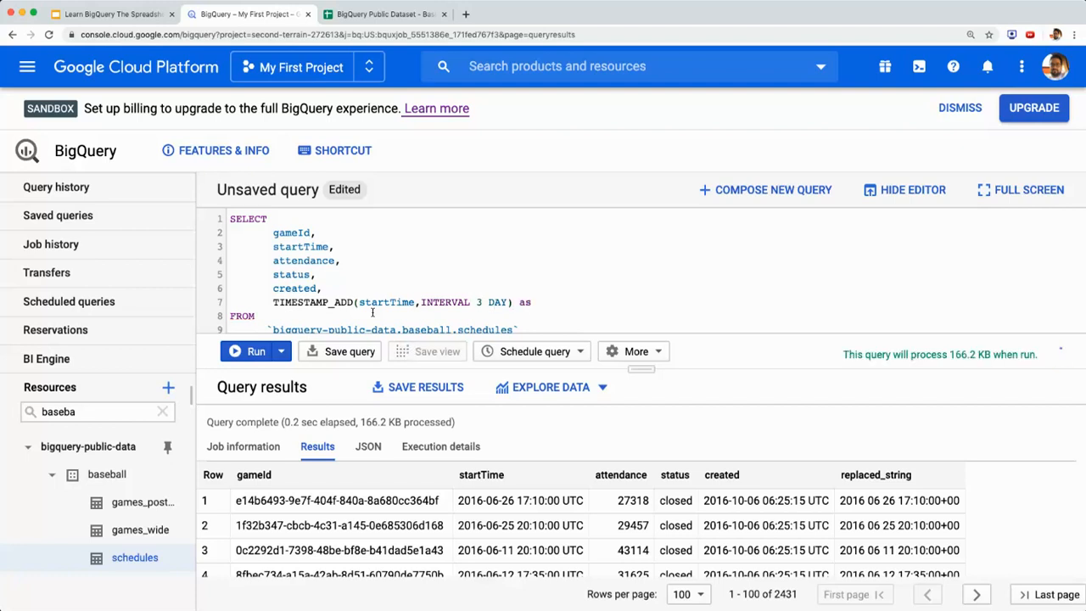
type(" new_date")
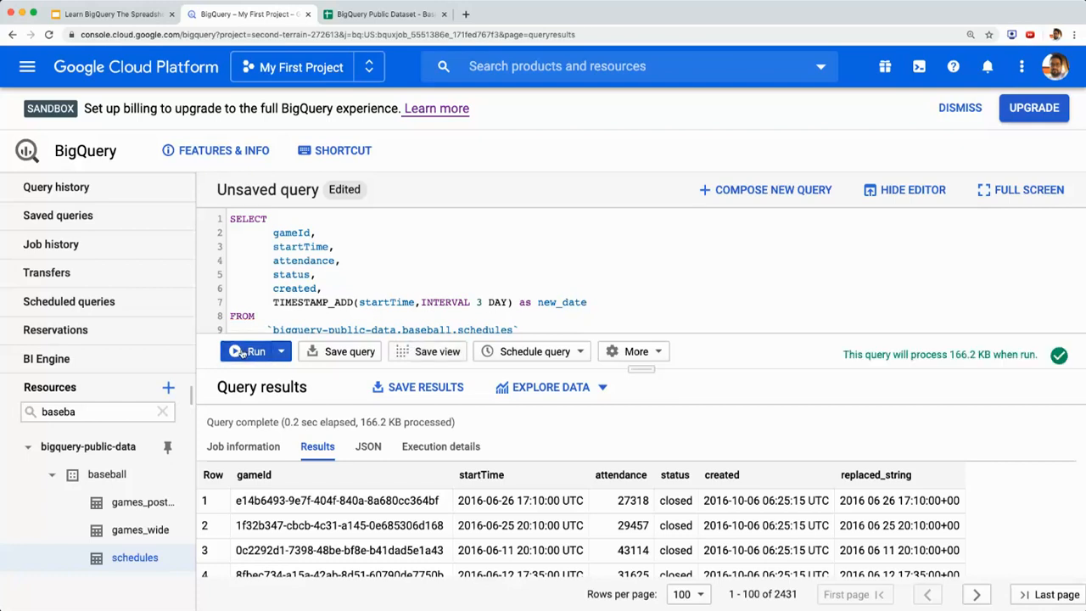
Run the query and compare the days in new_date with those in startTime for the first rows
left_click(246, 351)
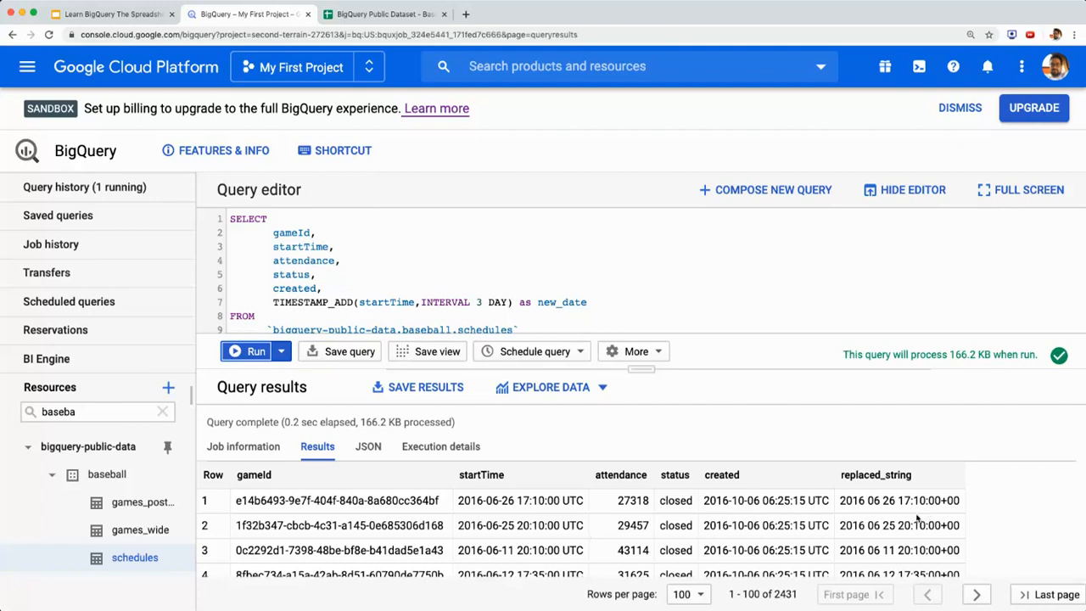
double_click(891, 501)
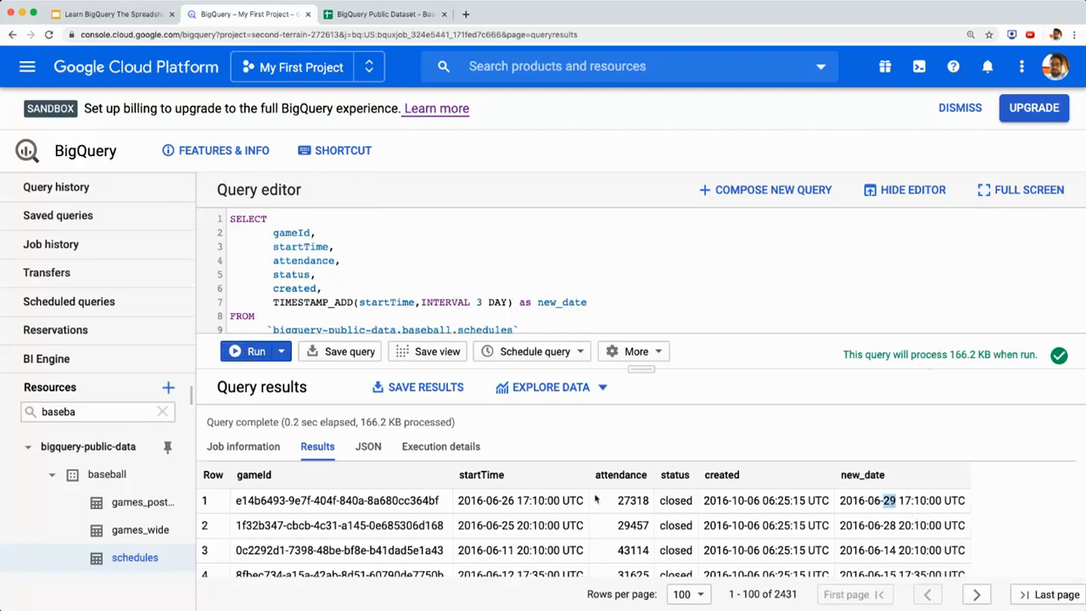
double_click(507, 500)
left_click(511, 525)
double_click(889, 525)
double_click(506, 549)
Change the TIMESTAMP_ADD interval unit from DAY to HOUR and run the query
double_click(498, 302)
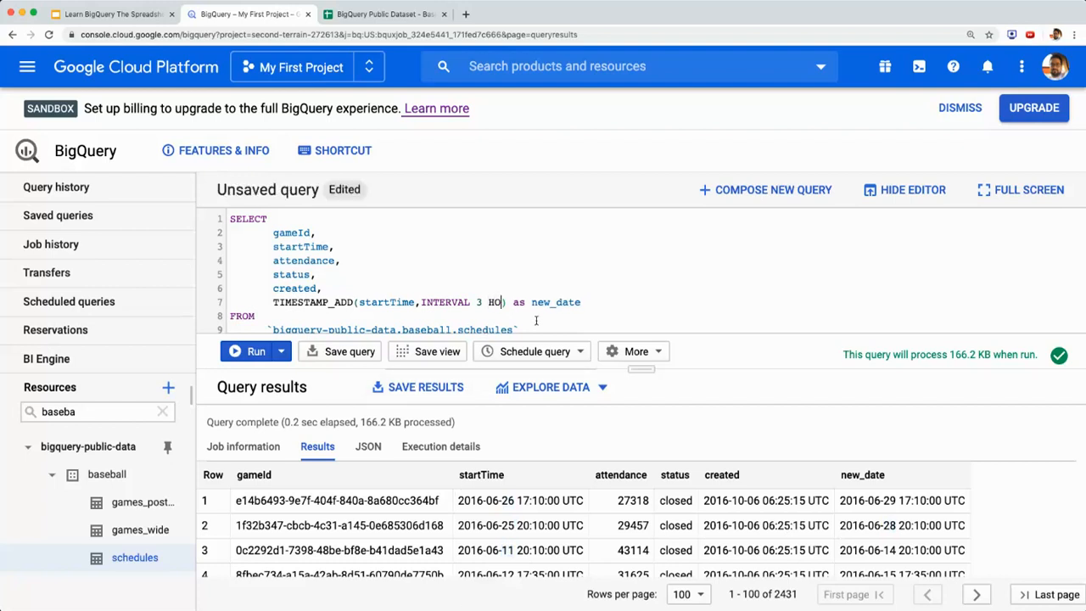
type("HOUR")
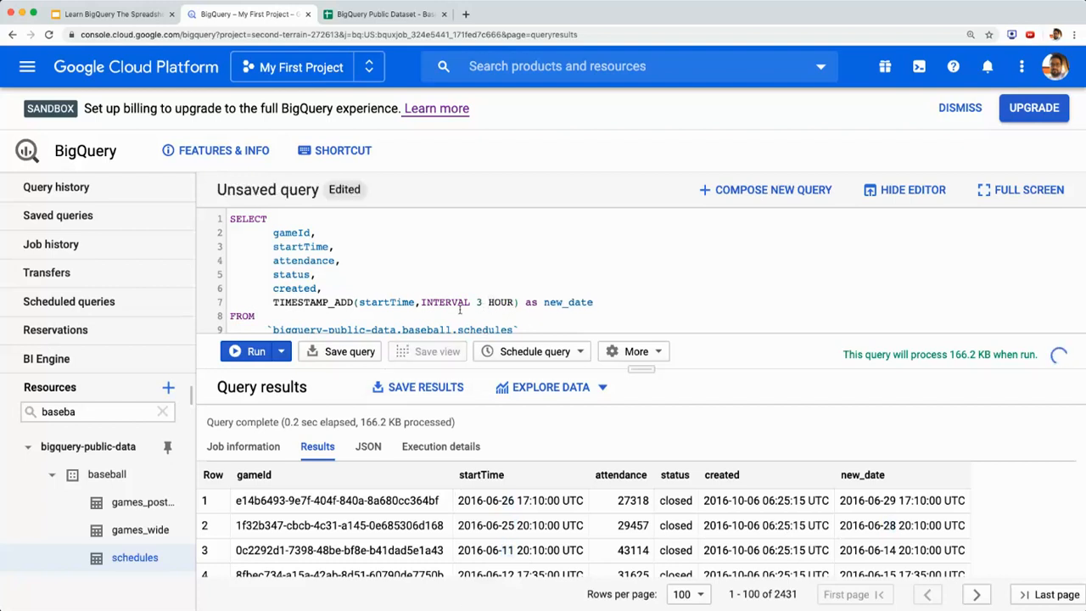
left_click(250, 357)
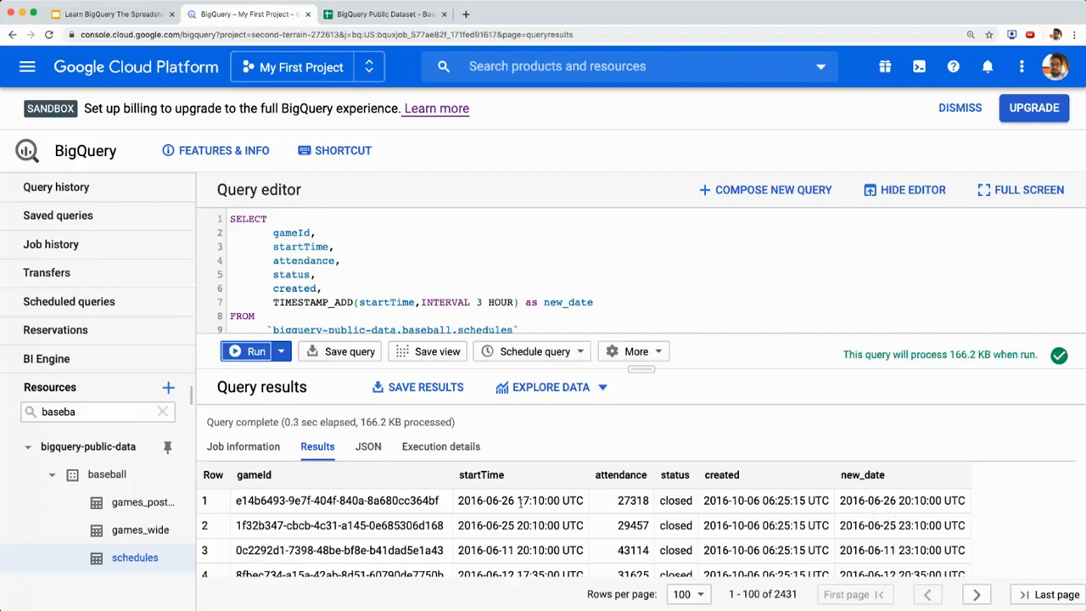
Compare the hours in startTime and new_date for the first two result rows
left_click_drag(516, 501, 563, 501)
left_click_drag(911, 502, 897, 502)
left_click_drag(526, 526, 517, 526)
left_click_drag(909, 526, 890, 525)
left_click(512, 246)
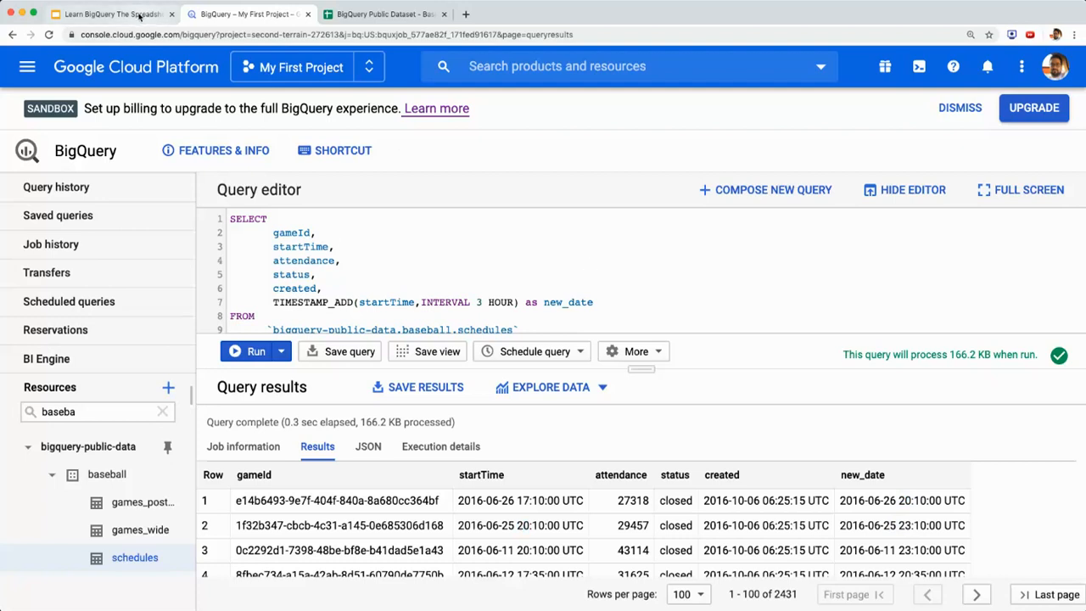
Check the TIMESTAMP_SUB entry on the slide, return to BigQuery, and change TIMESTAMP_ADD to TIMESTAMP_SUB in the query
left_click(112, 15)
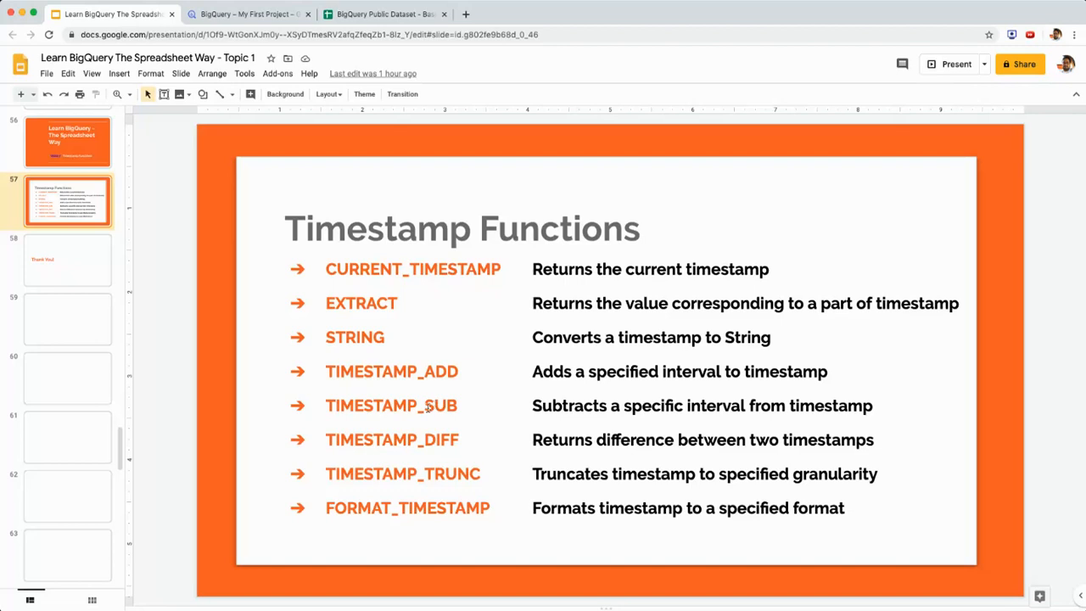
left_click(251, 12)
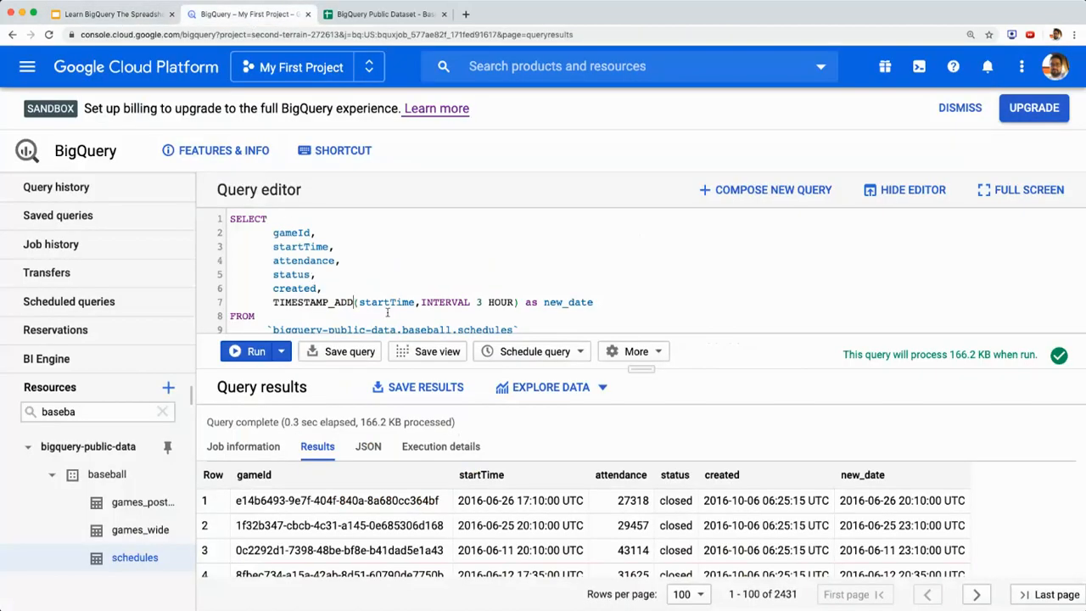
key("shift+Left")
key("shift+Left")
key("shift+Left")
type("SUB")
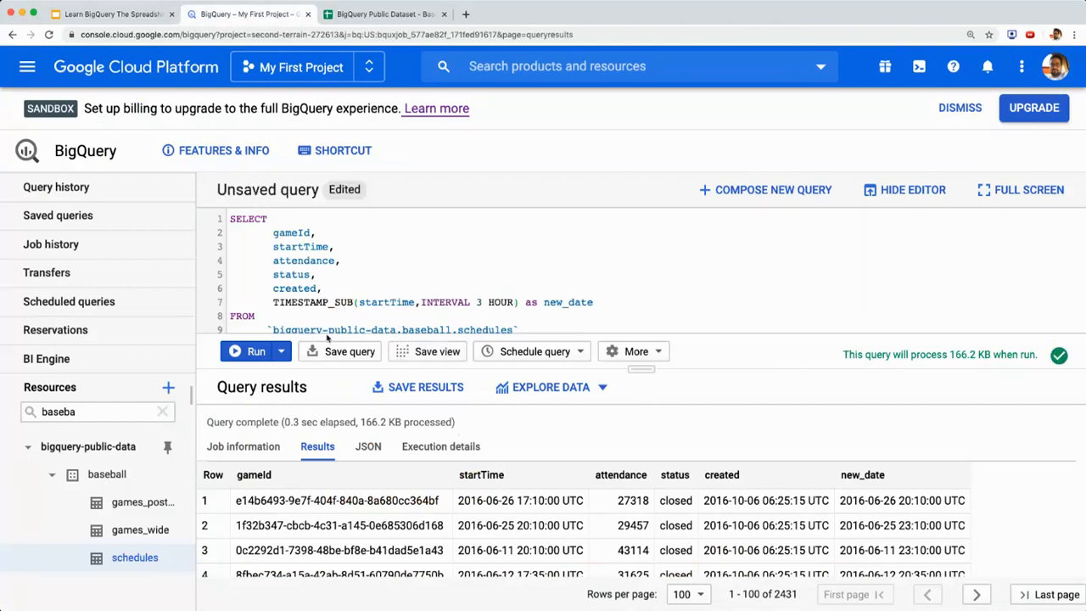
Run the TIMESTAMP_SUB query and check the TIMESTAMP_DIFF entry on the Timestamp Functions slide
left_click(254, 351)
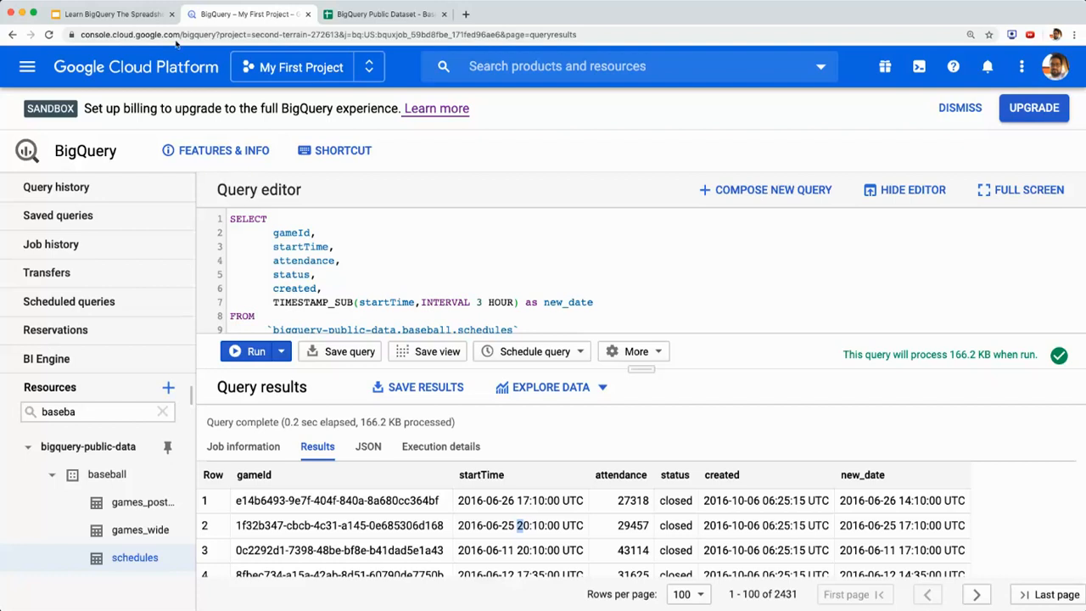
left_click(142, 21)
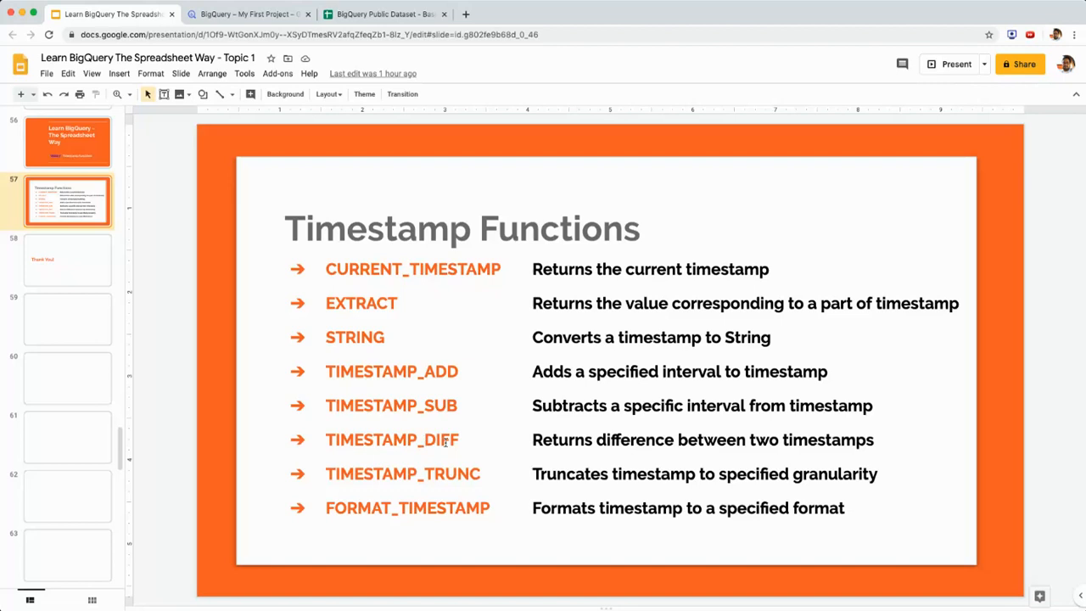
key("ctrl+Tab")
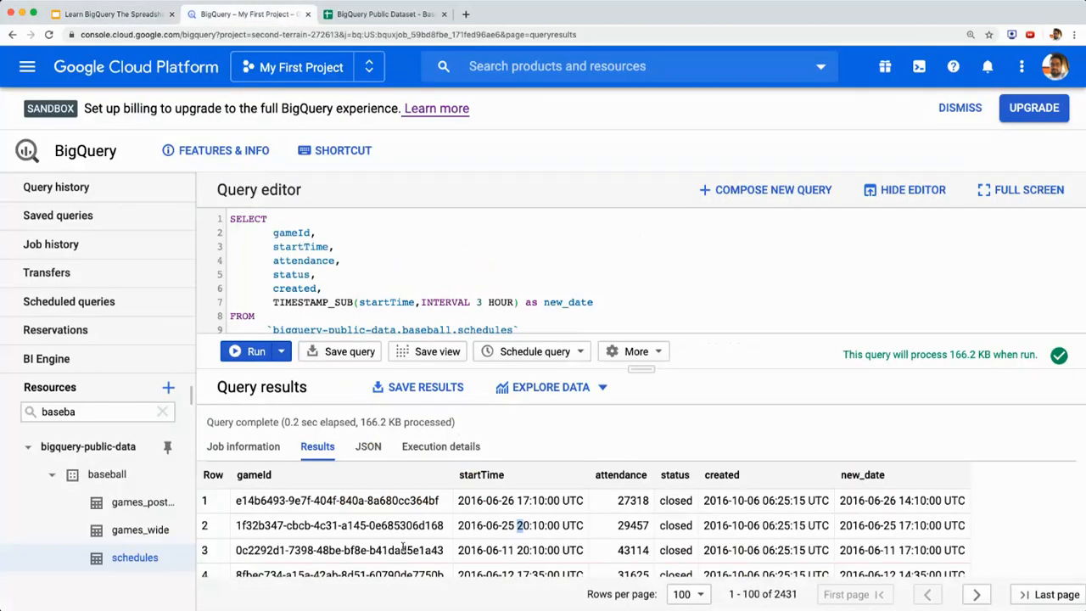
Switch to the schedules spreadsheet in Google Sheets and subtract startTime from created in cell S2 with =P2-M2
left_click(386, 14)
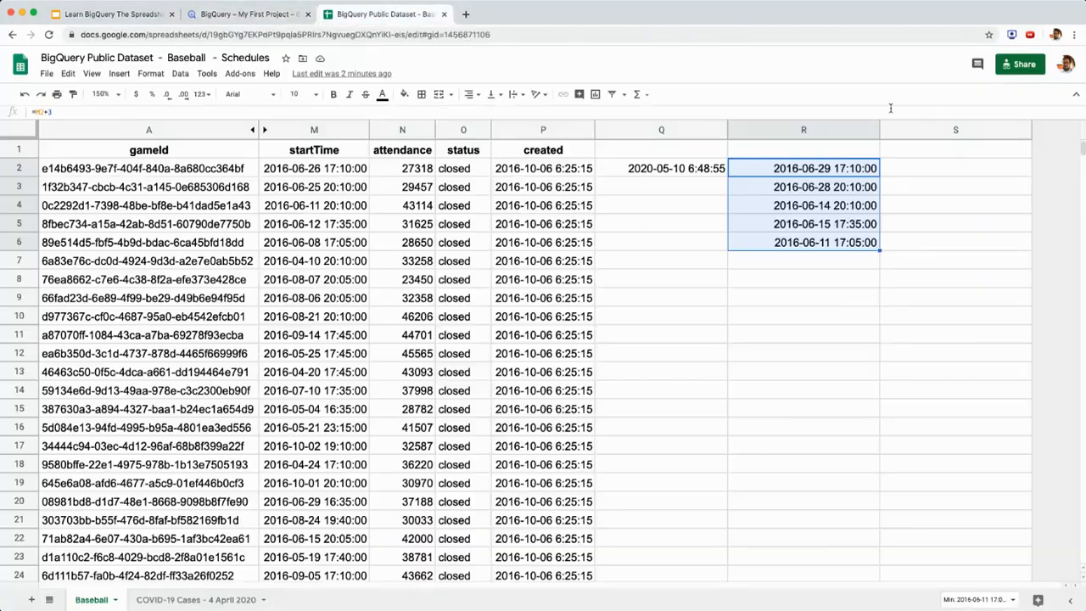
left_click(924, 167)
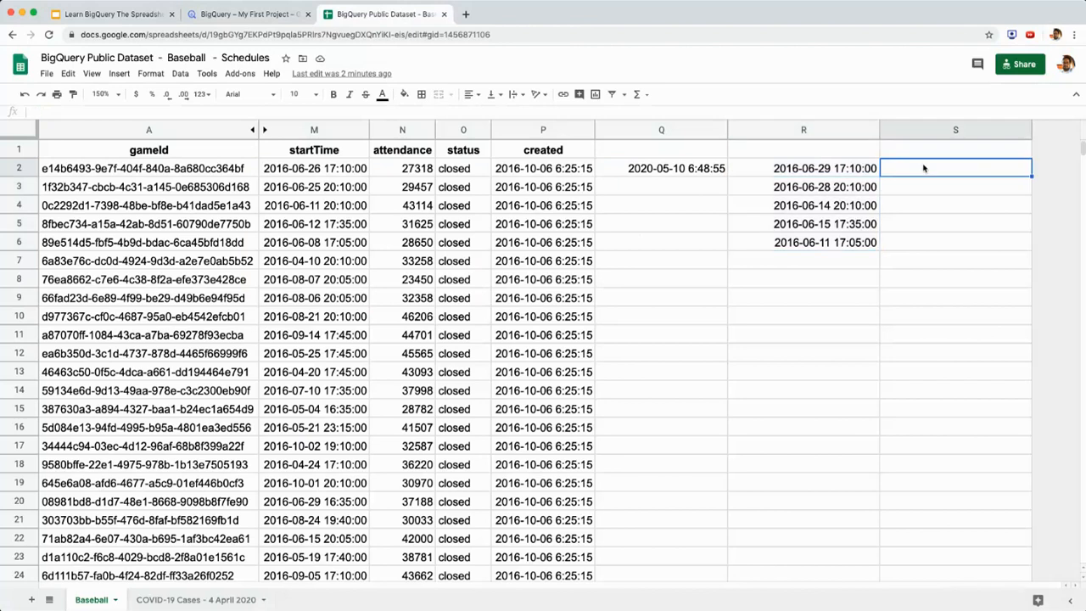
type("=")
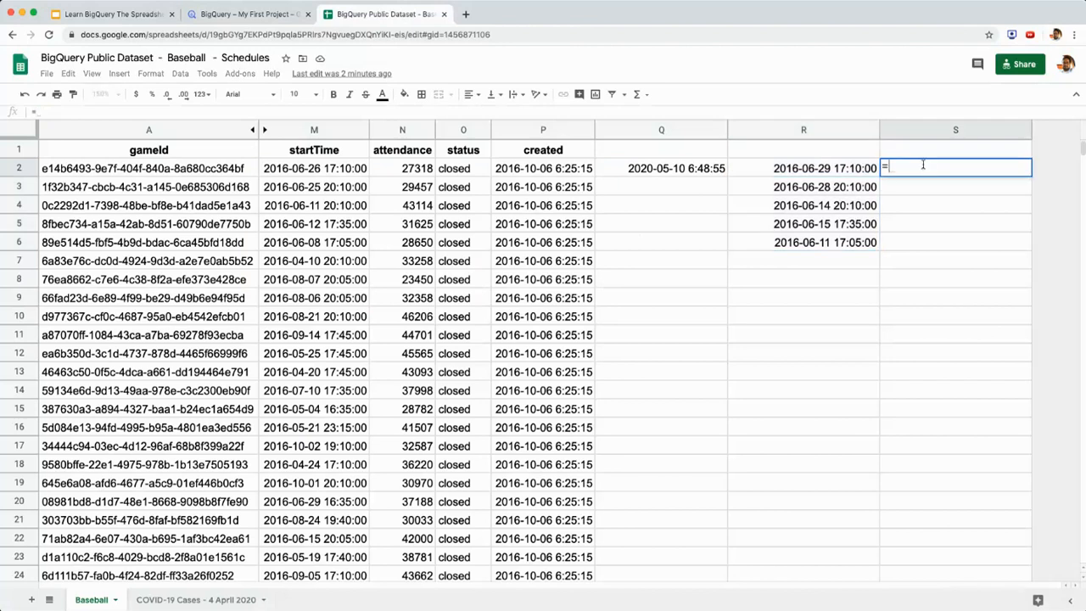
key("Left")
key("Left")
key("Left")
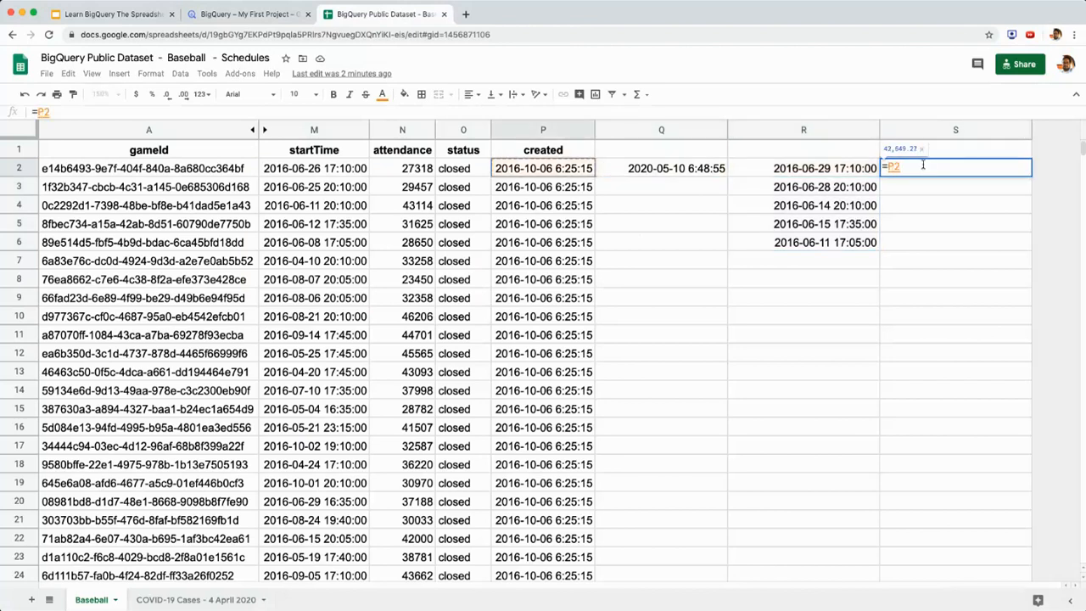
key("Left")
key("Left")
key("Left")
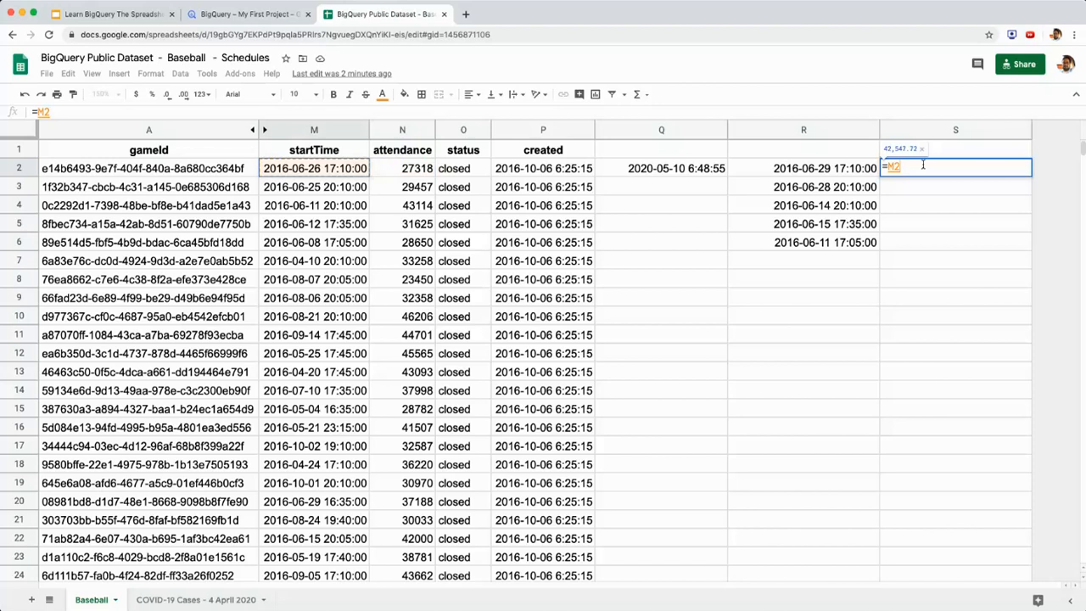
key("Right")
key("Right")
key("Right")
type("-")
key("Left")
key("Left")
key("Left")
key("Left")
key("Left")
key("Left")
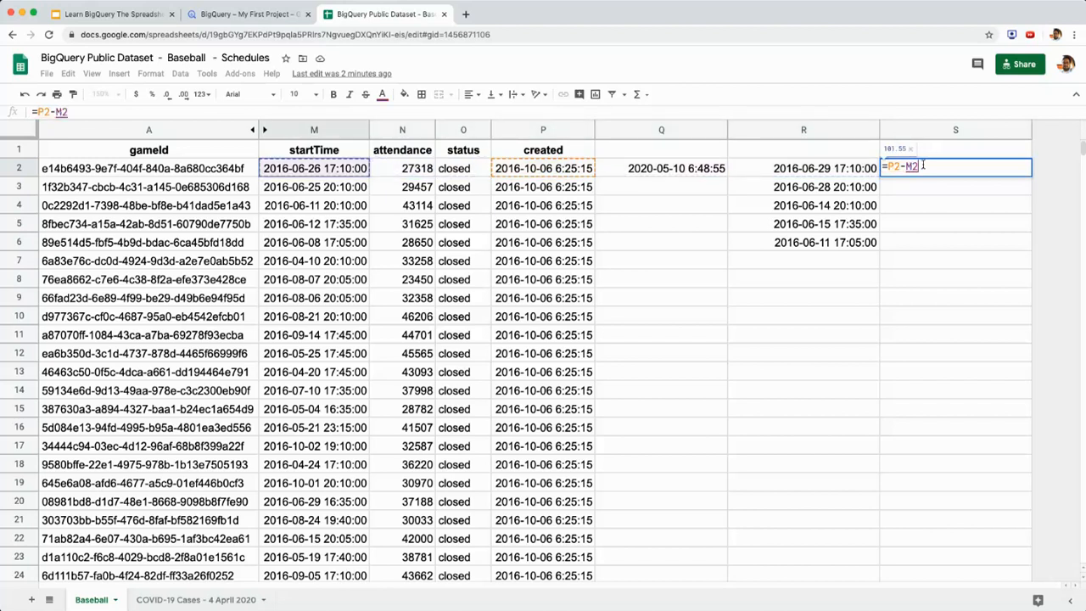
key("Return")
left_click(923, 168)
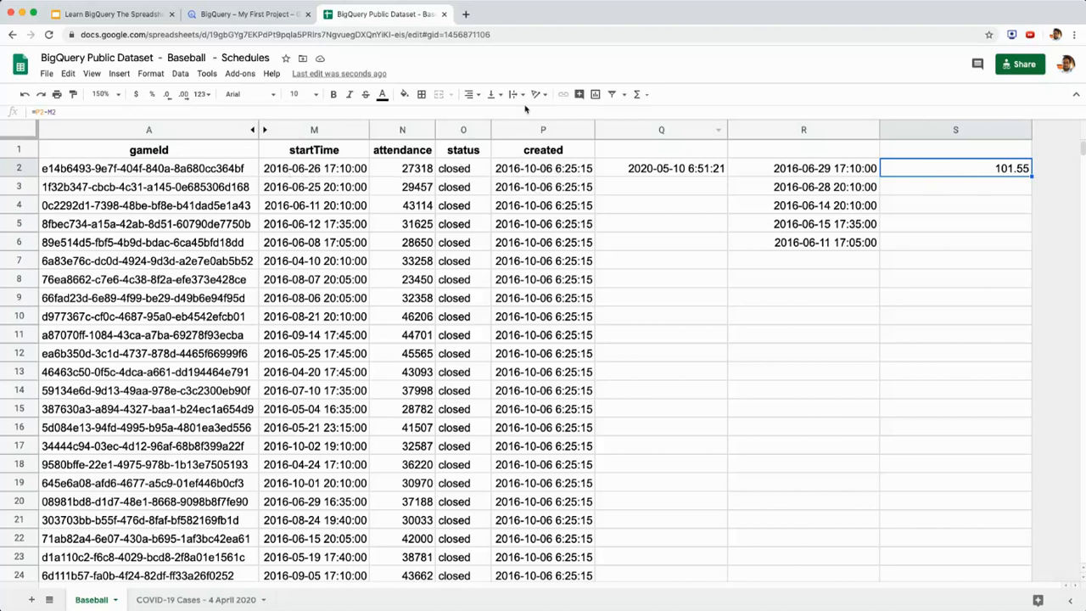
Return to BigQuery and change TIMESTAMP_SUB to TIMESTAMP_DIFF on line 7 of the query
left_click(253, 15)
left_click(342, 302)
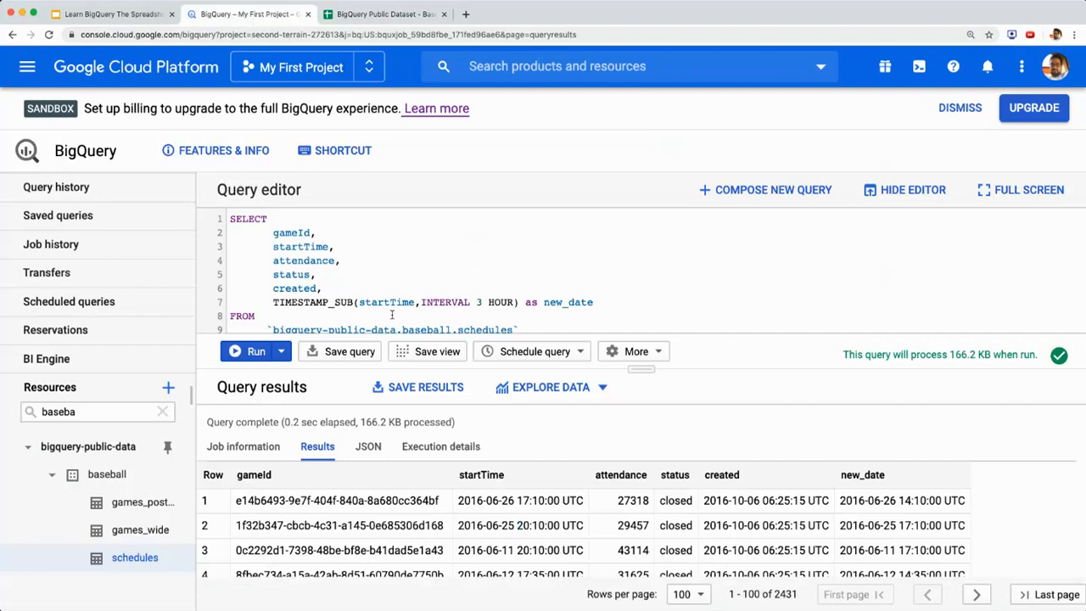
key("BackSpace")
key("BackSpace")
key("BackSpace")
type("DIFF")
Insert created as the first argument of TIMESTAMP_DIFF, ahead of startTime
key("Right")
key("Right")
key("Right")
key("Right")
key("Right")
key("Right")
key("Right")
key("Right")
key("Right")
key("Right")
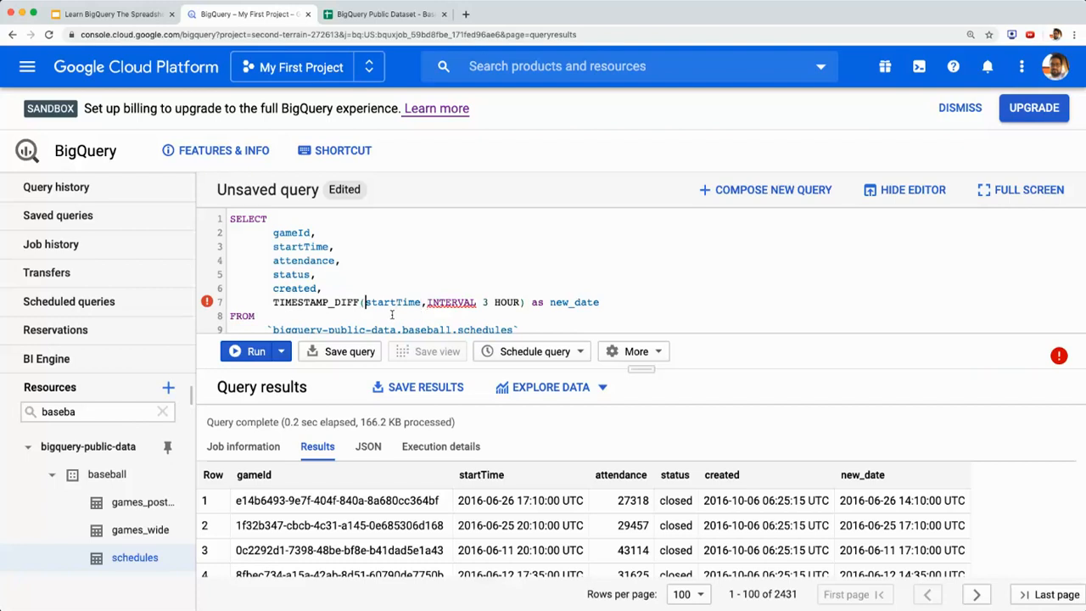
type("created")
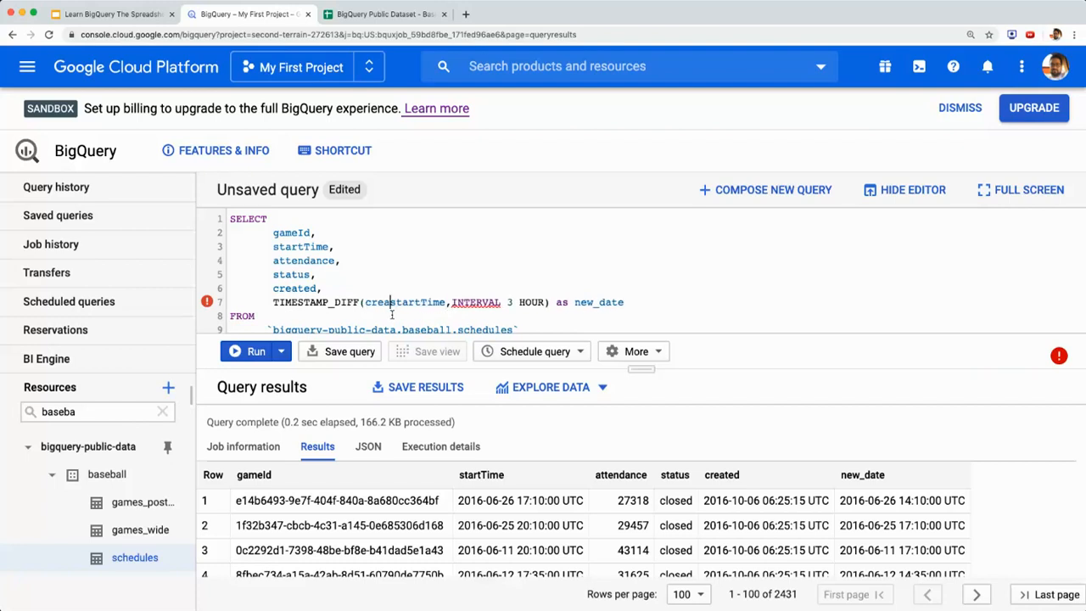
type(",")
Replace INTERVAL 3 HOUR with DAY as the last argument of TIMESTAMP_DIFF
key("Right")
key("Right")
key("Right")
key("Right")
key("Right")
key("Right")
key("Right")
key("Right")
key("Right")
key("Right")
key("Right")
key("Right")
key("Right")
key("Right")
key("Right")
key("Right")
key("Right")
key("Right")
key("Right")
key("Right")
key("Right")
key("Right")
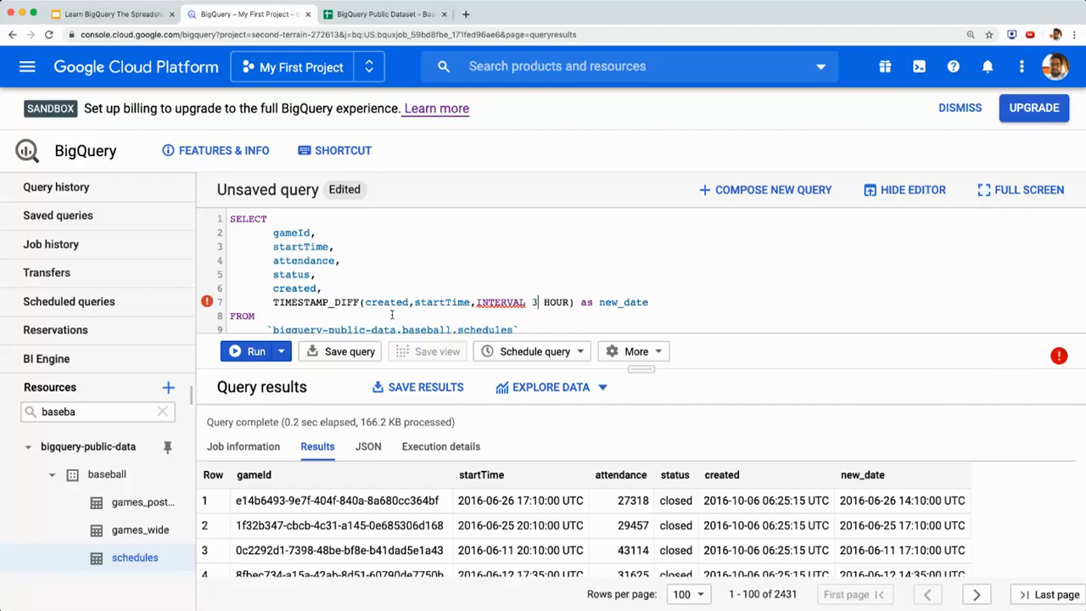
key("shift+Left")
key("shift+Left")
key("shift+Left")
key("shift+Left")
key("shift+Left")
key("shift+Left")
key("shift+Left")
key("shift+Left")
key("shift+Left")
key("shift+Left")
key("shift+Left")
key("shift+Left")
key("shift+Left")
key("shift+Left")
key("shift+Left")
type("DAY")
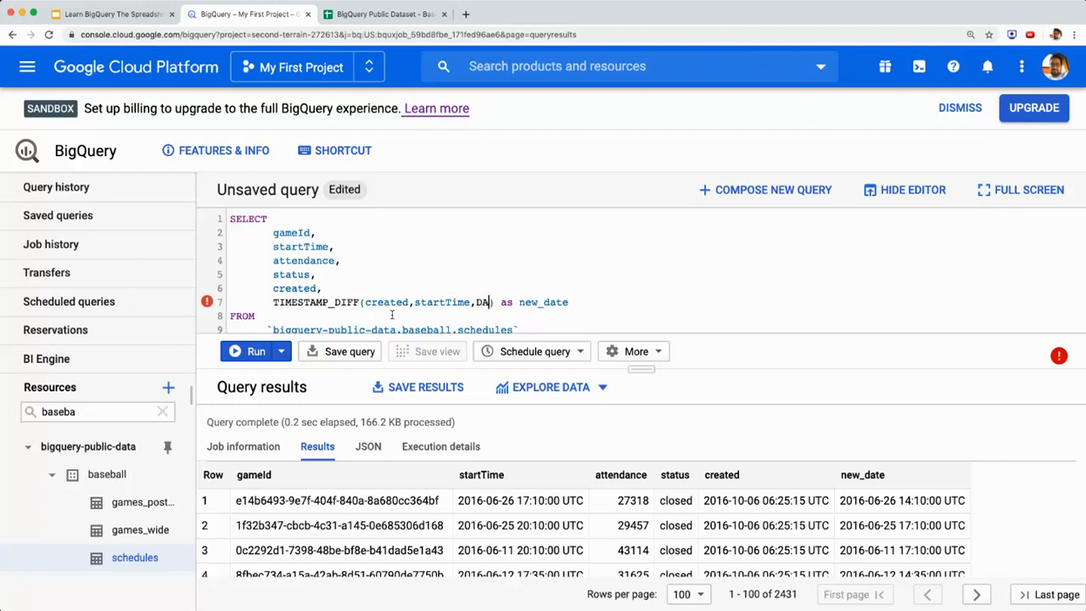
Rename the new_date alias to difference and run the query
double_click(543, 302)
type("differe")
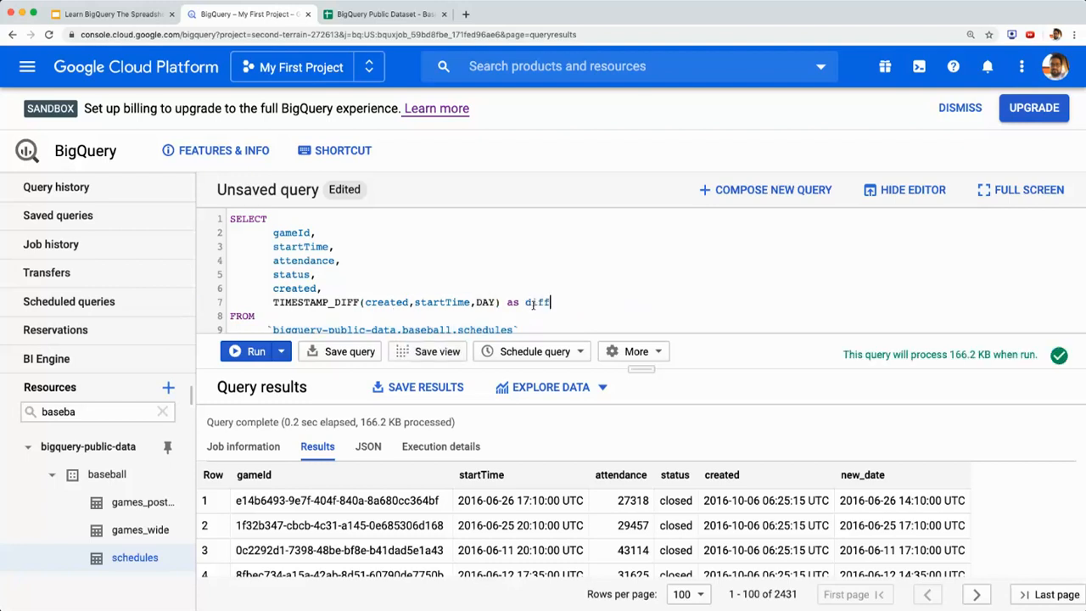
type("nce")
left_click(240, 356)
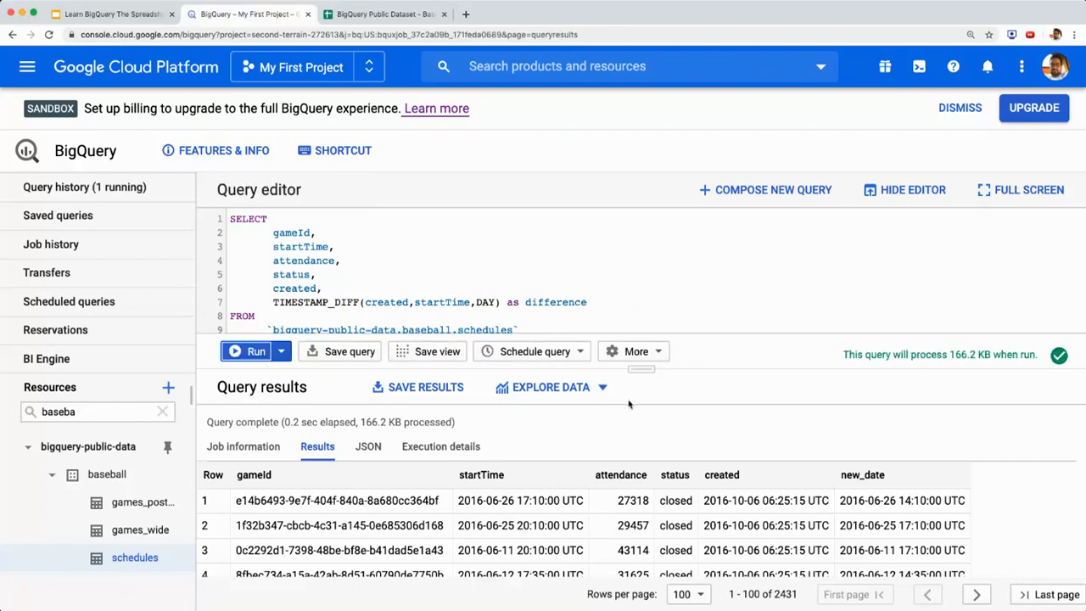
Review the difference column in the results and compare its first row with cell S2 in the Google Sheets spreadsheet
scroll(880, 501, "down", 6)
scroll(879, 506, "up", 3)
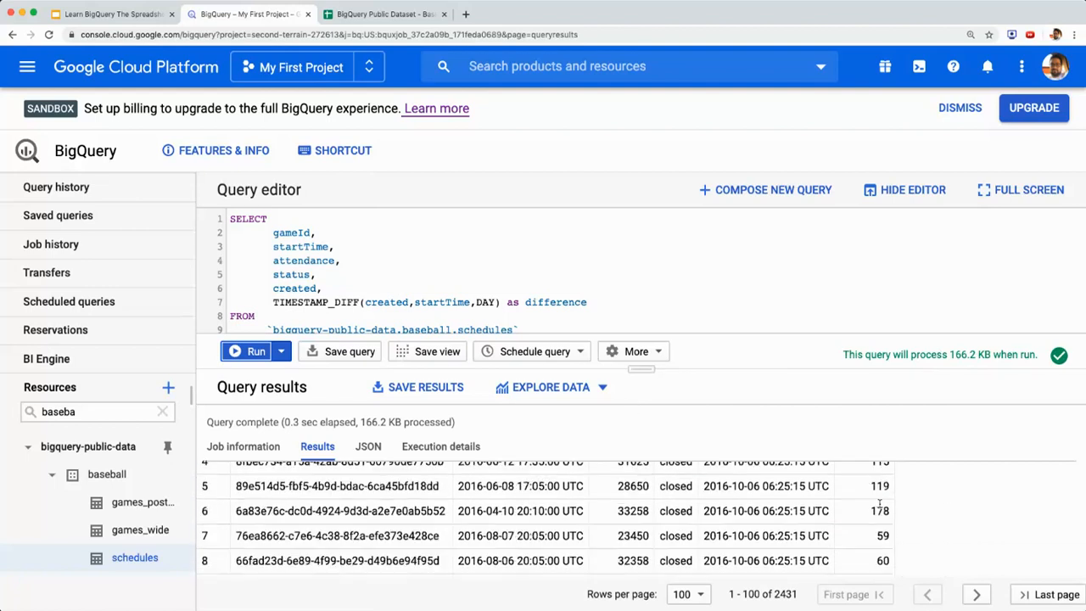
scroll(880, 506, "up", 3)
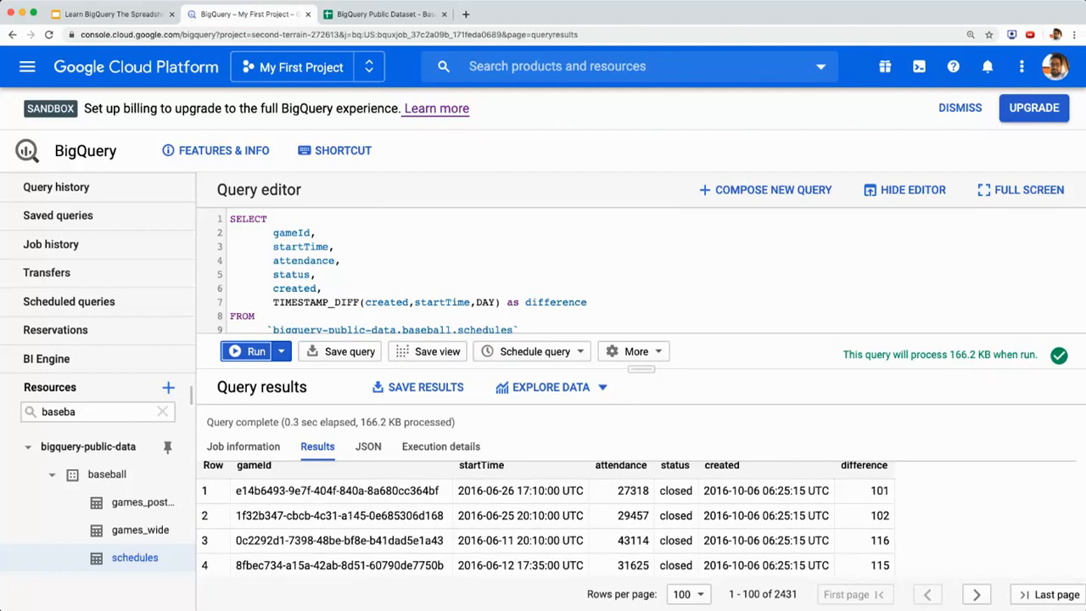
left_click(373, 14)
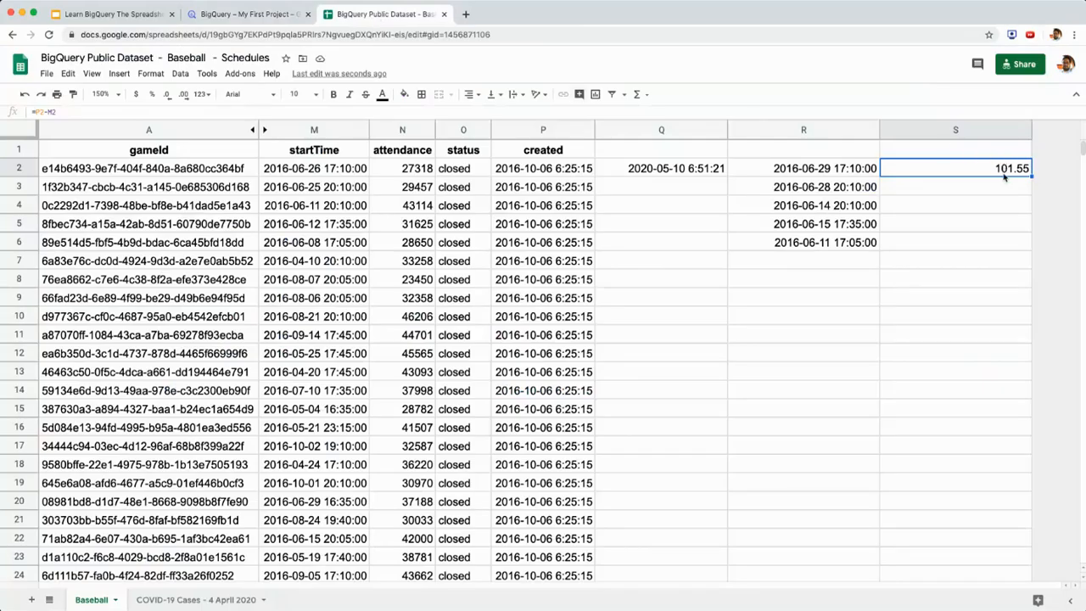
left_click(246, 15)
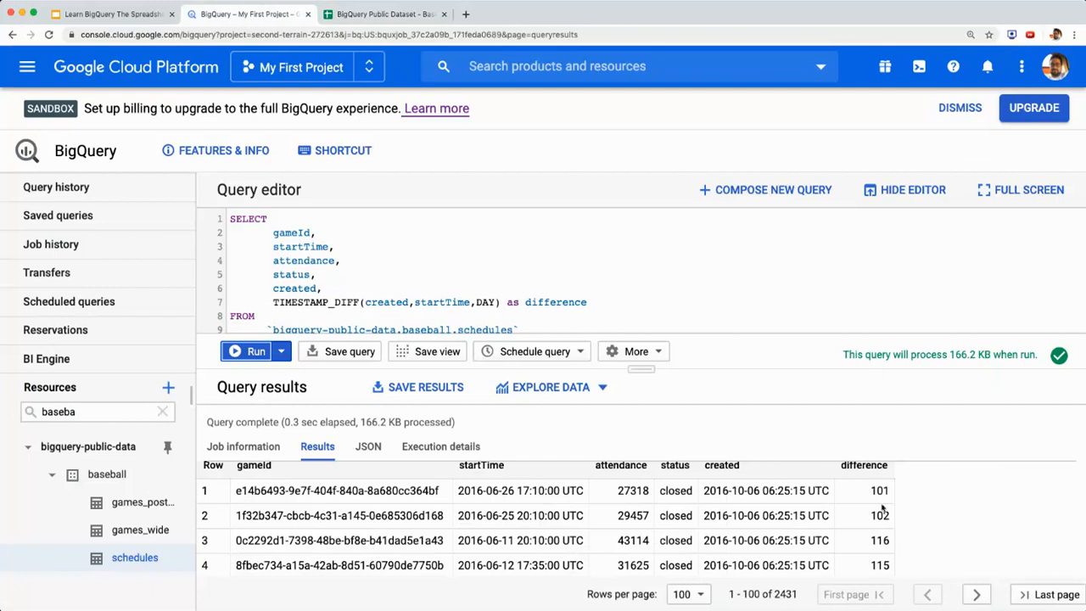
scroll(877, 514, "up", 1)
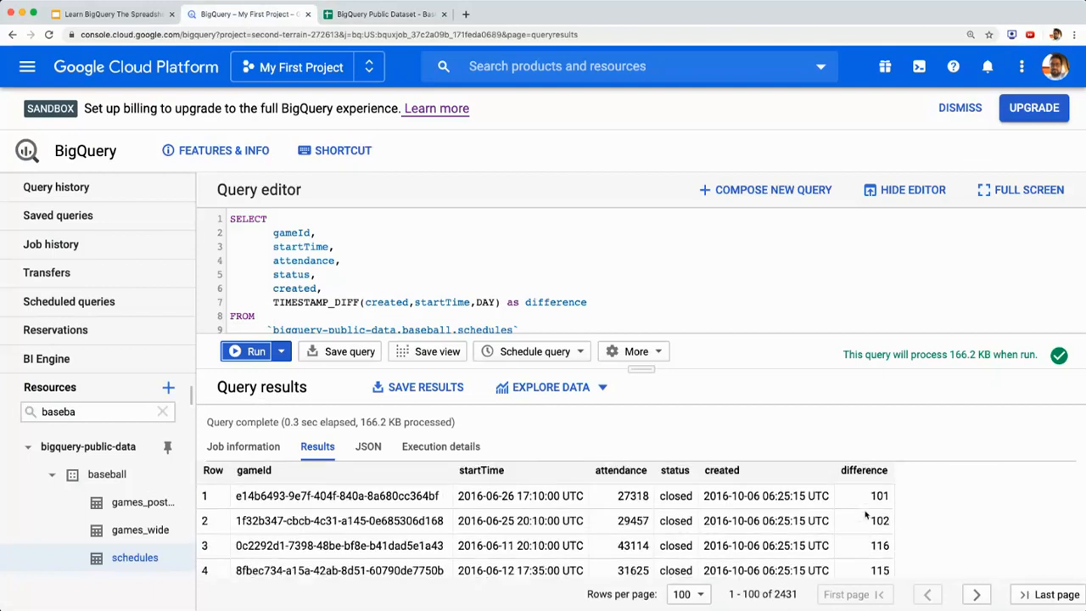
Check the TIMESTAMP_TRUNC entry on the slide, return to BigQuery, and change TIMESTAMP_DIFF to TIMESTAMP_TRUNC in the query
left_click(59, 17)
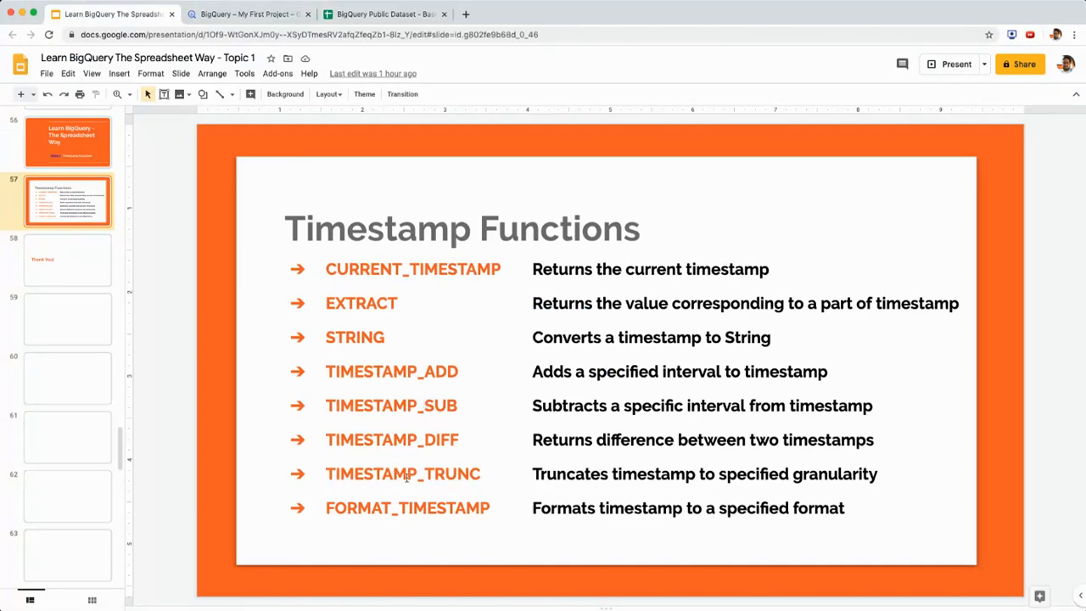
left_click(212, 15)
left_click(363, 303)
key("shift+Left")
key("shift+Left")
key("shift+Left")
key("shift+Left")
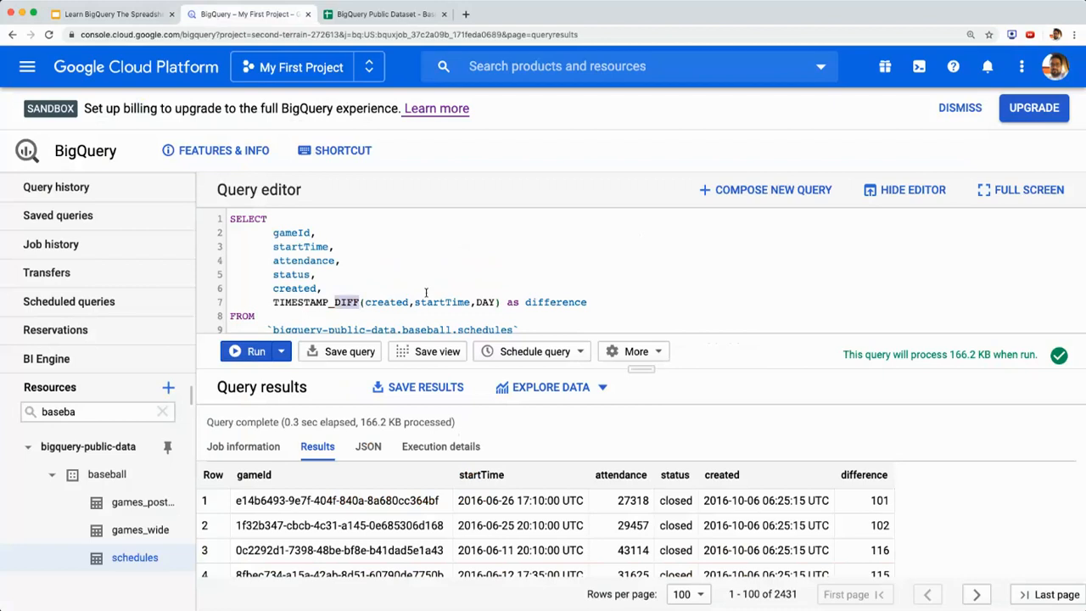
type("TRUN")
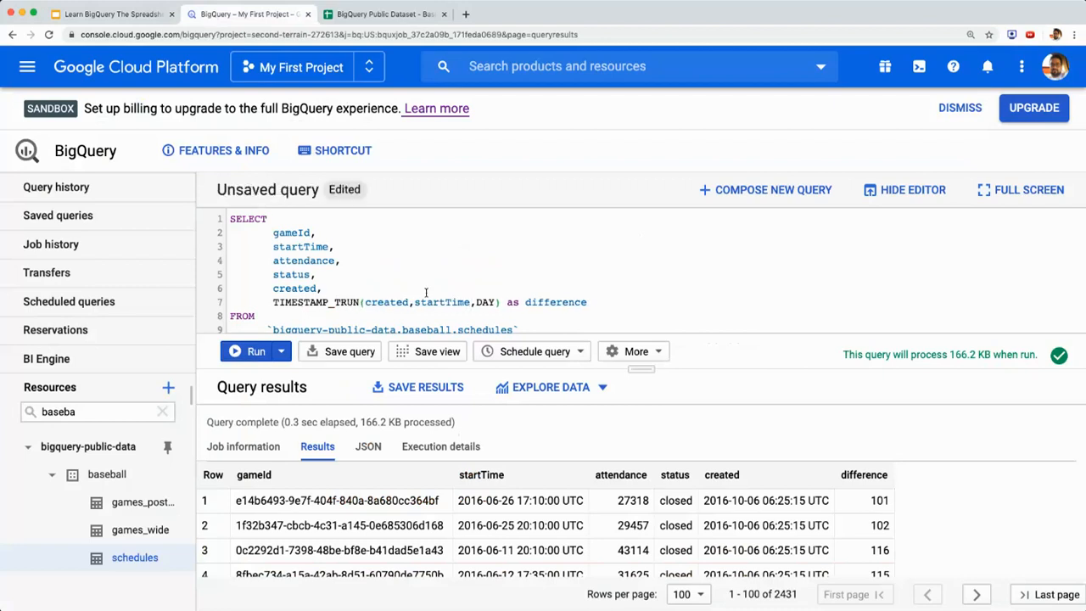
type("C")
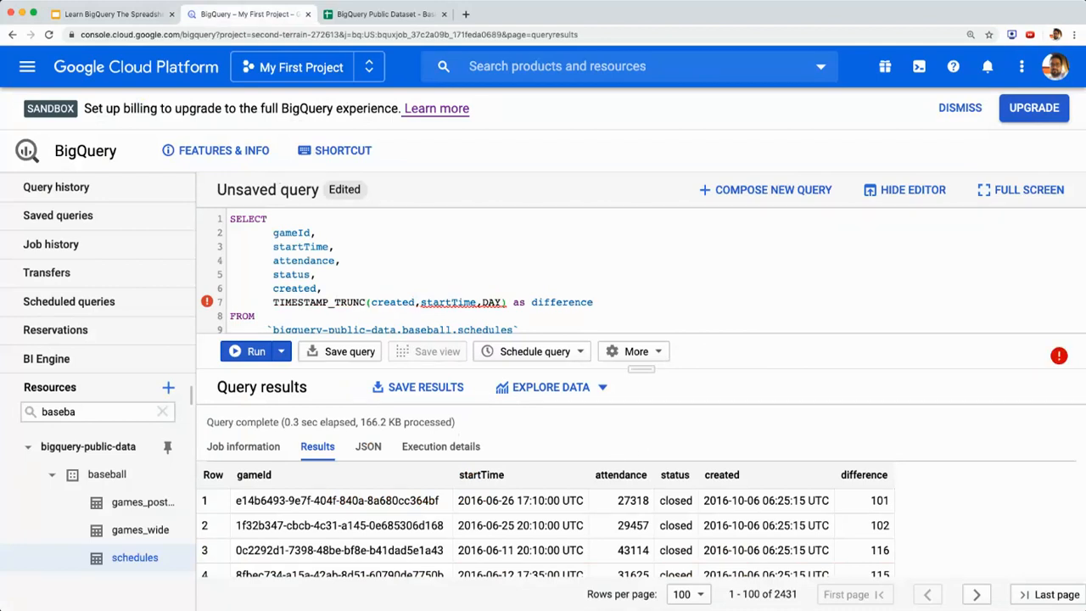
Recheck the TIMESTAMP_TRUNC description on the slide, then remove the startTime argument in BigQuery, leaving TIMESTAMP_TRUNC(created,DAY)
left_click(146, 14)
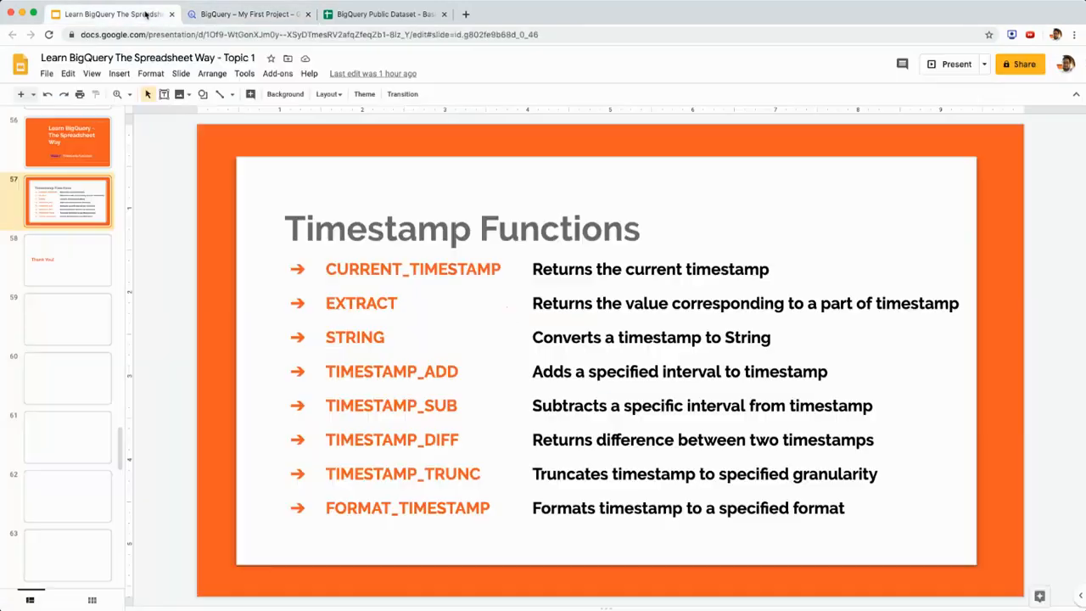
left_click(225, 19)
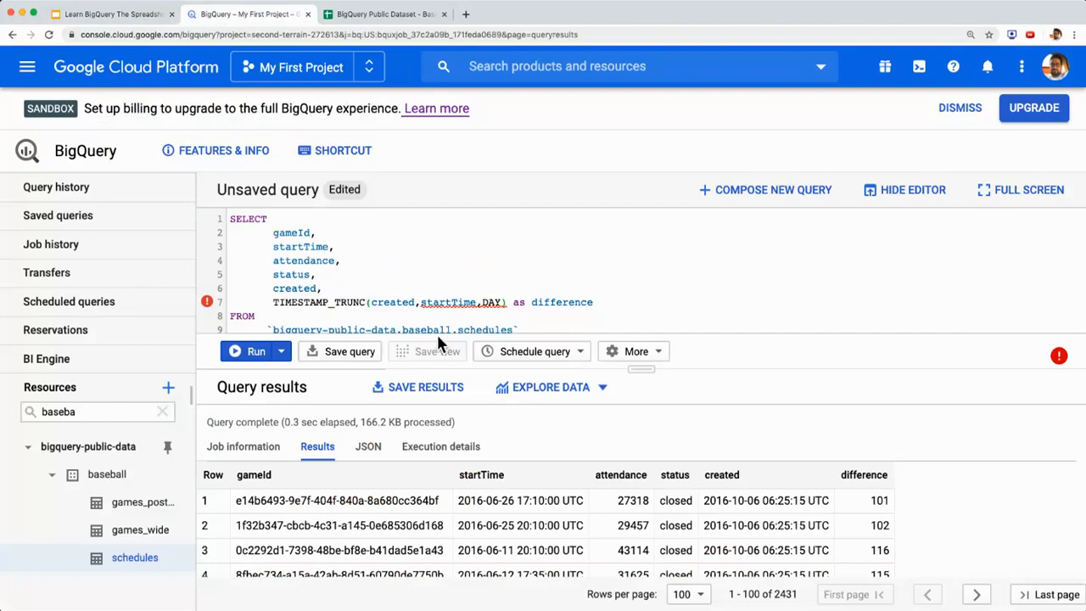
left_click(482, 302)
key("BackSpace")
key("BackSpace")
key("BackSpace")
key("BackSpace")
key("BackSpace")
key("BackSpace")
key("BackSpace")
key("BackSpace")
key("BackSpace")
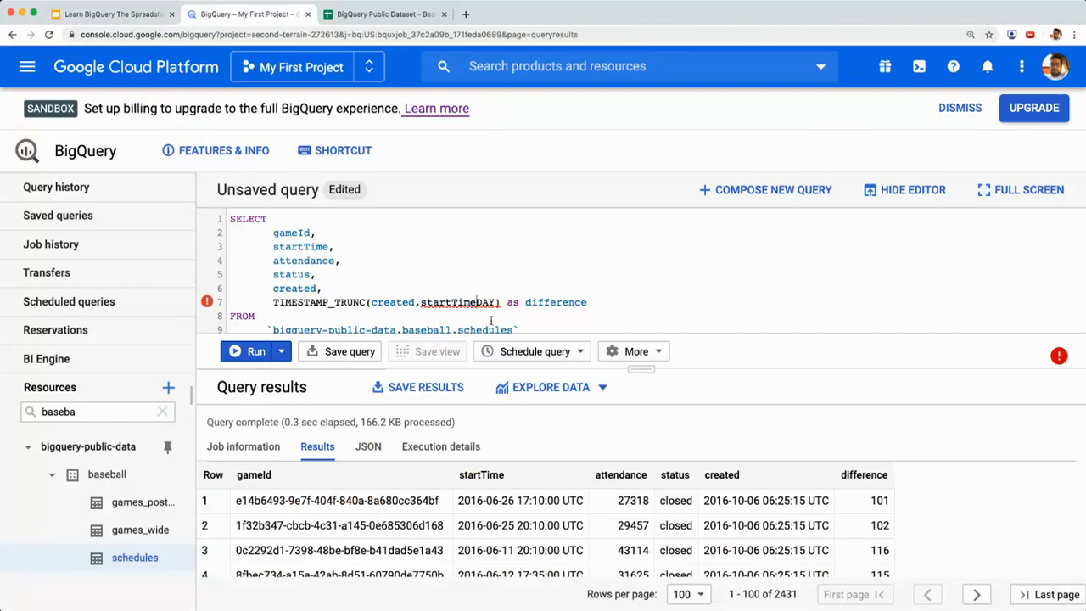
key("BackSpace")
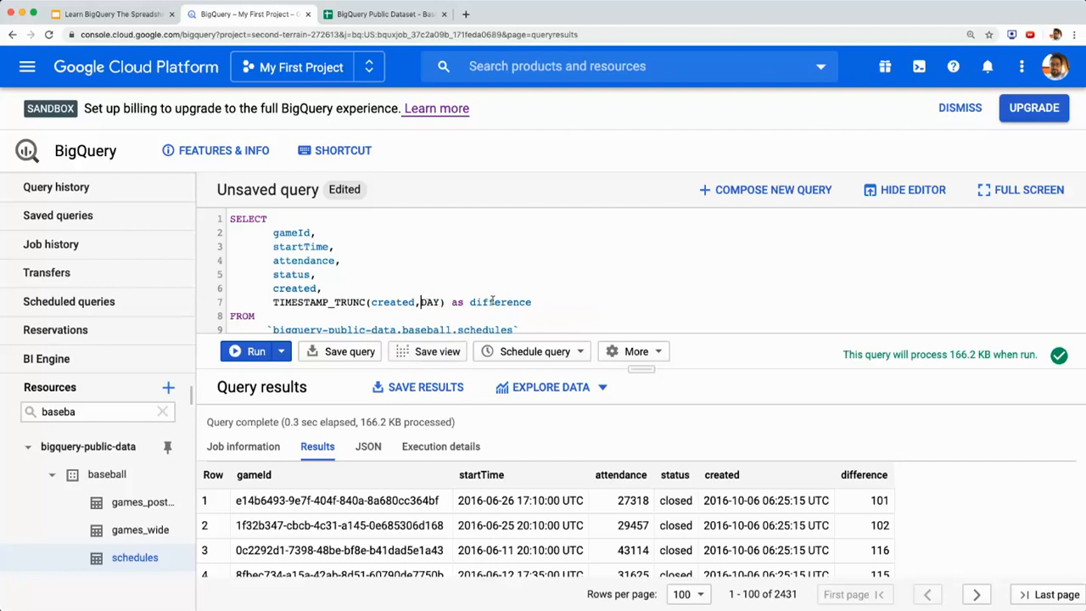
Rename the difference alias to truncated_date and run the query
double_click(493, 302)
type("truncated_date")
left_click(246, 353)
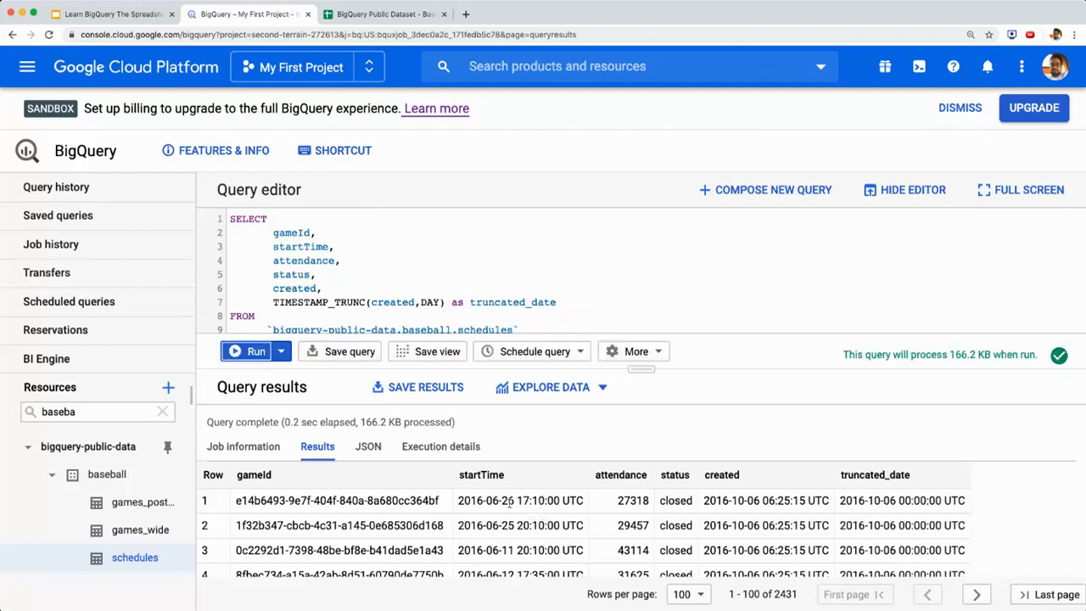
Compare the date and time parts of startTime and truncated_date in the first two result rows
left_click(510, 500)
left_click_drag(516, 500, 561, 500)
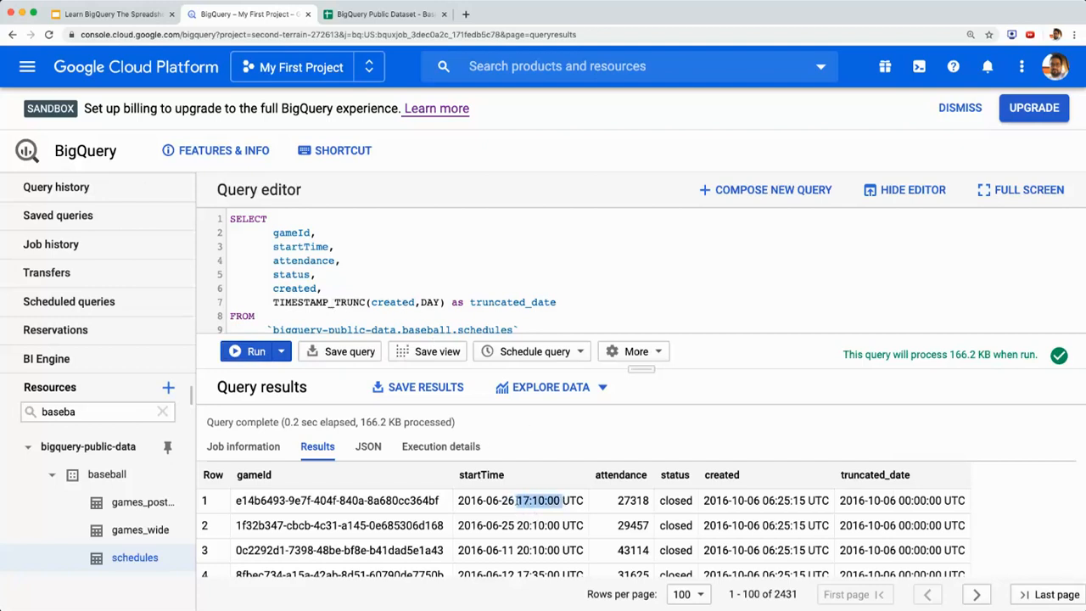
left_click_drag(516, 500, 457, 500)
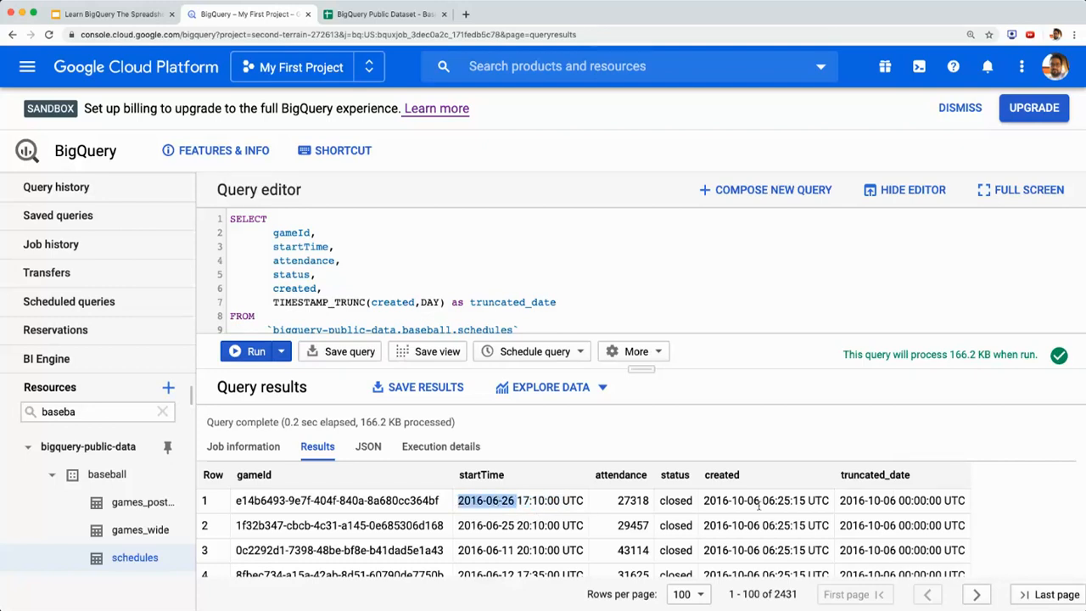
left_click_drag(898, 500, 944, 501)
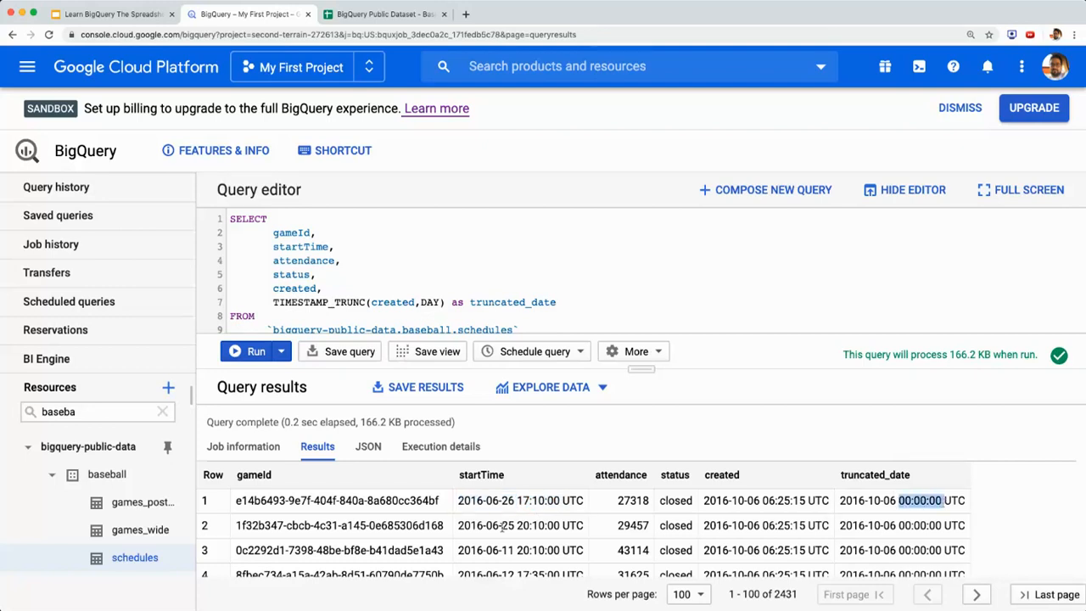
left_click_drag(518, 525, 457, 525)
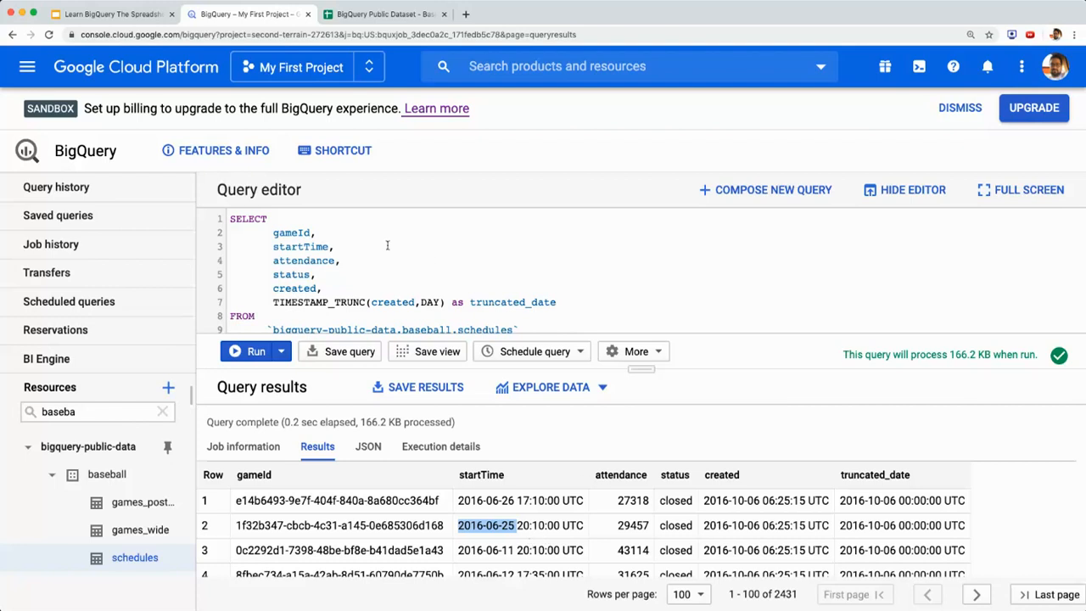
Replace the created argument of TIMESTAMP_TRUNC with startTime, correct its spelling, and run the query
double_click(391, 302)
type("sta")
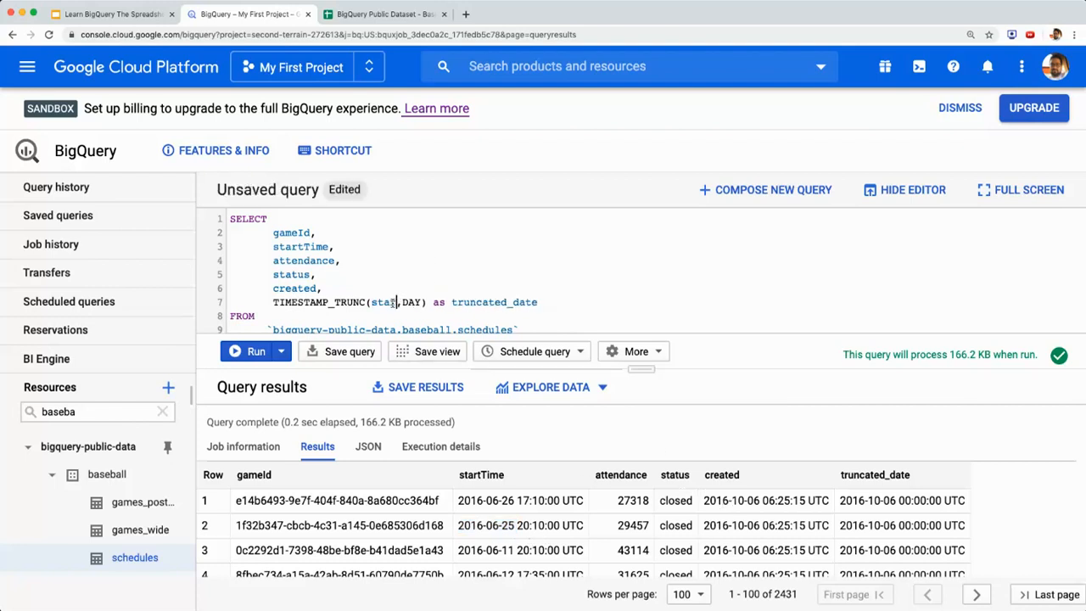
type("rtTime")
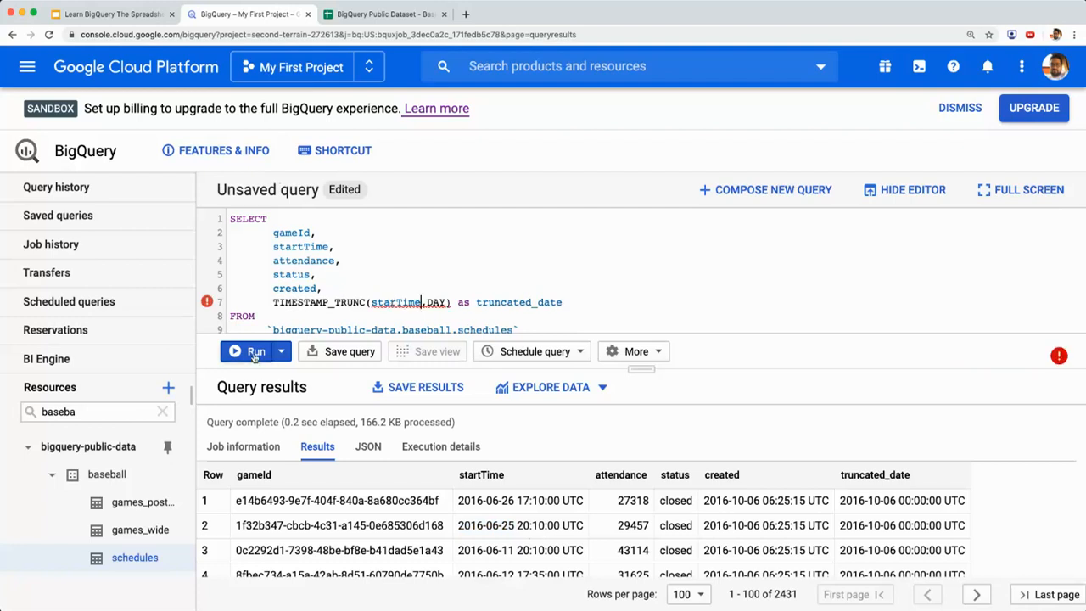
left_click(254, 354)
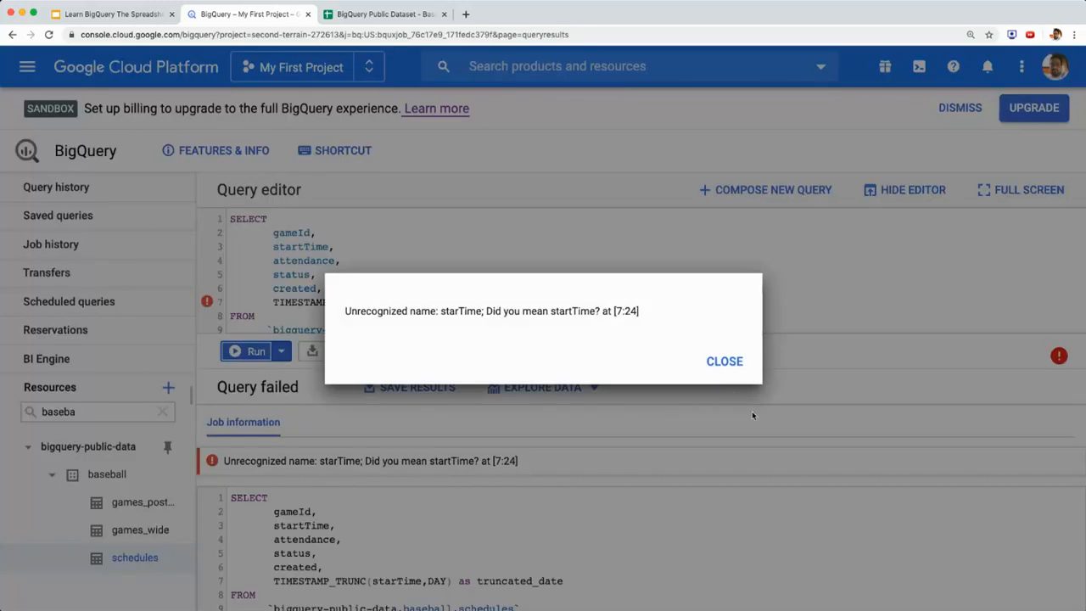
left_click(726, 363)
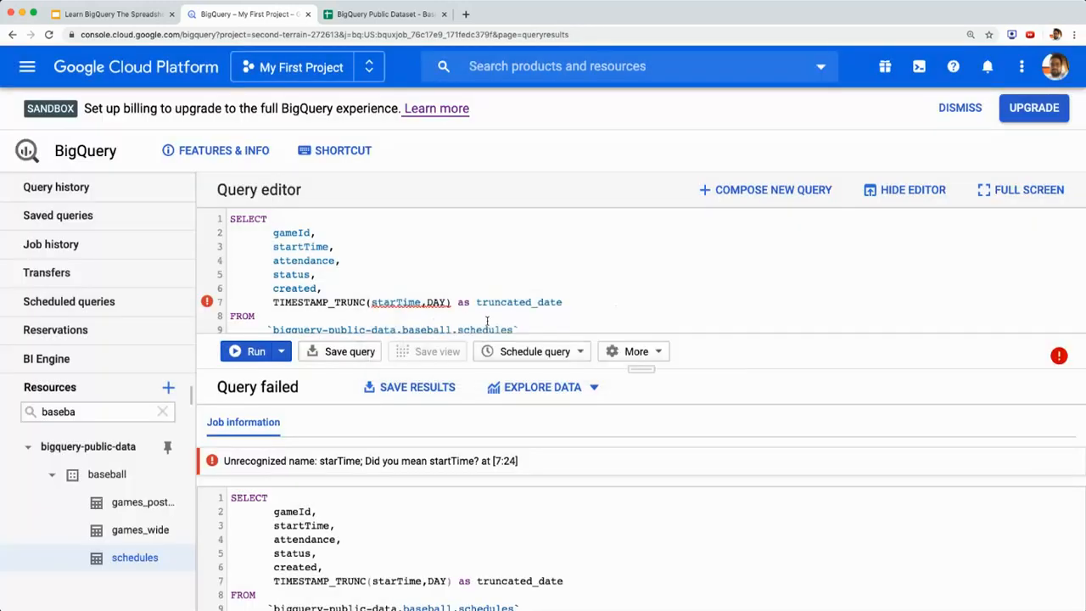
type("t")
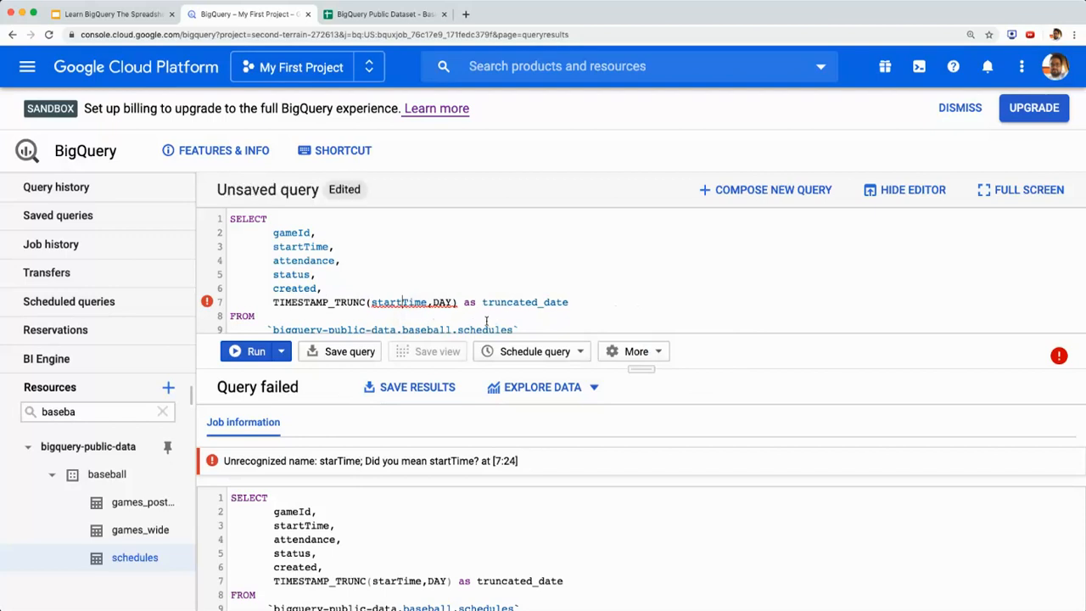
left_click(253, 354)
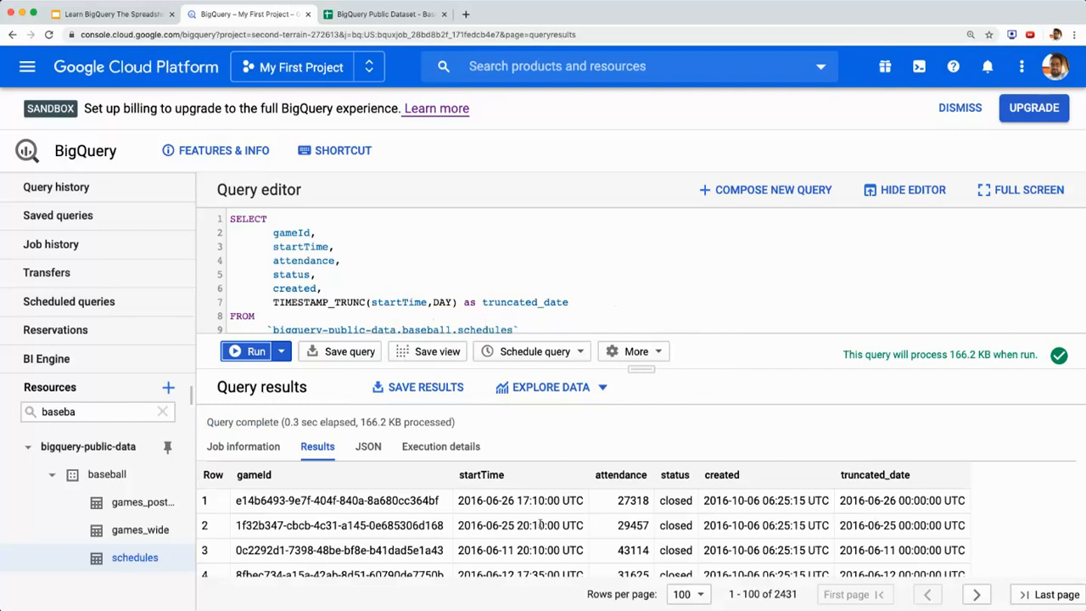
Compare the day-level truncated_date values with the startTime dates and times in the first three result rows
left_click_drag(513, 500, 458, 500)
left_click_drag(897, 501, 840, 501)
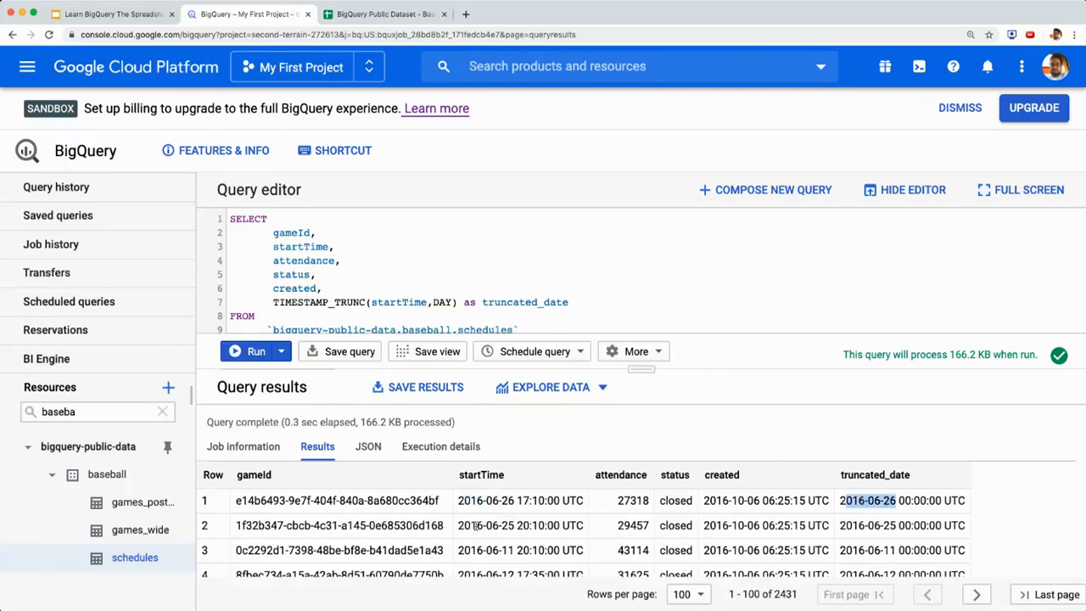
left_click_drag(458, 525, 523, 525)
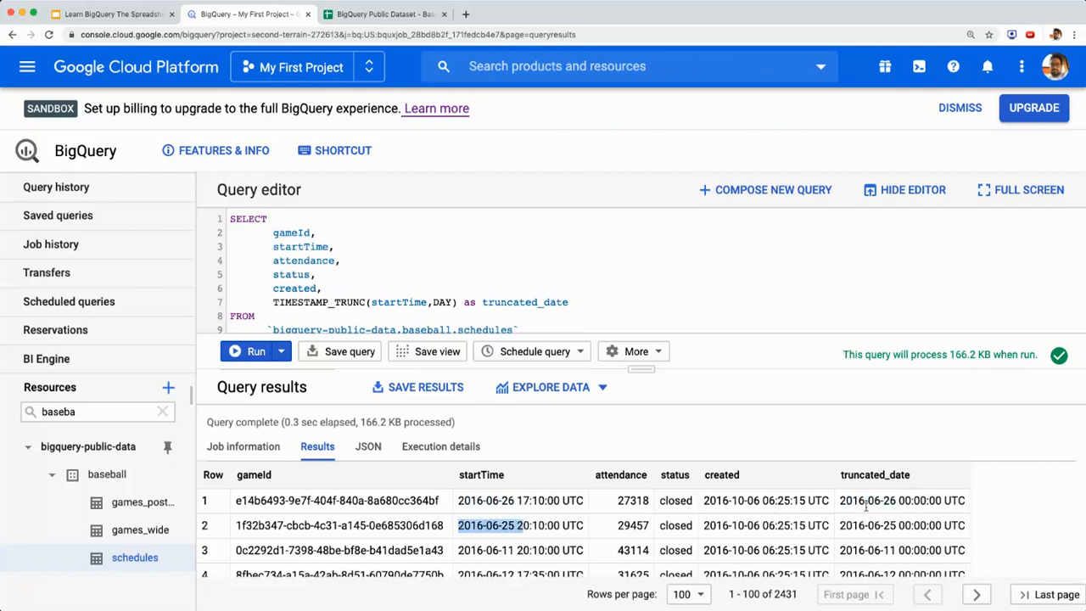
left_click_drag(850, 525, 884, 525)
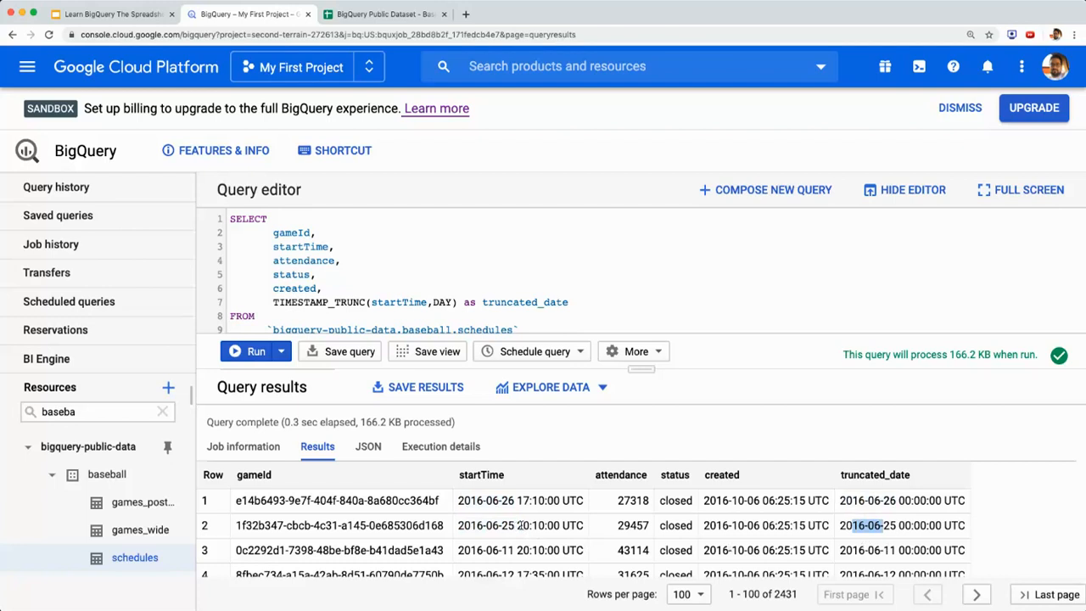
left_click_drag(515, 525, 565, 550)
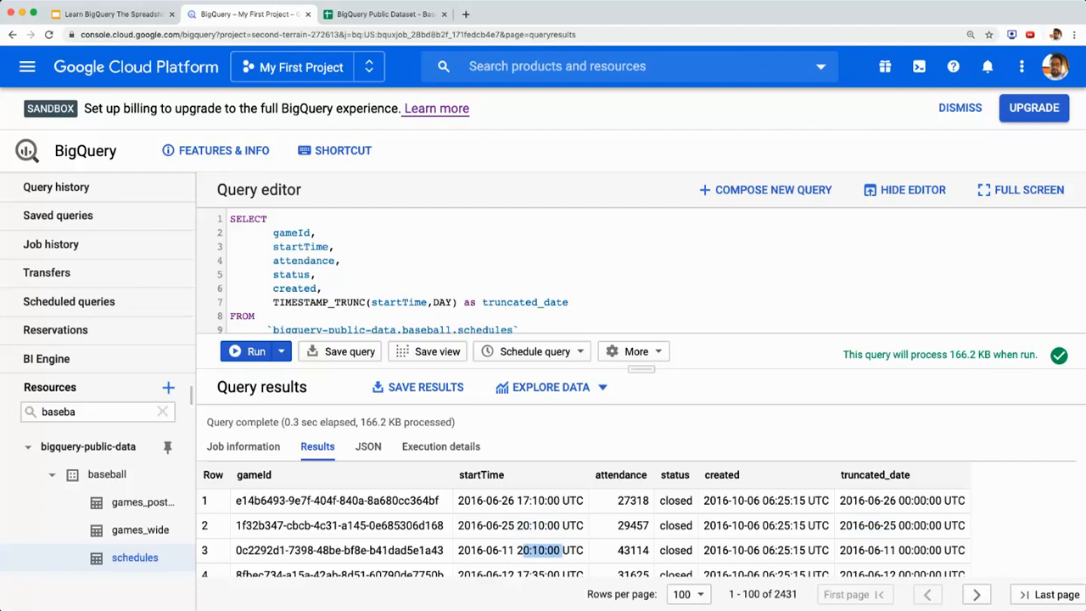
Change the TIMESTAMP_TRUNC granularity to MONTH and run the query
left_click(442, 302)
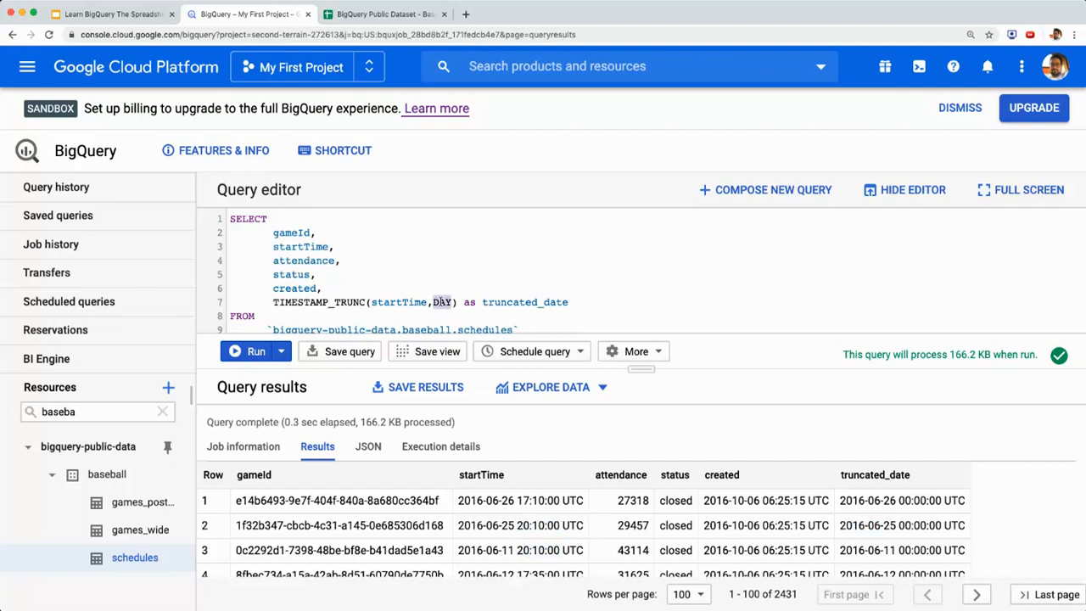
type("MONTH")
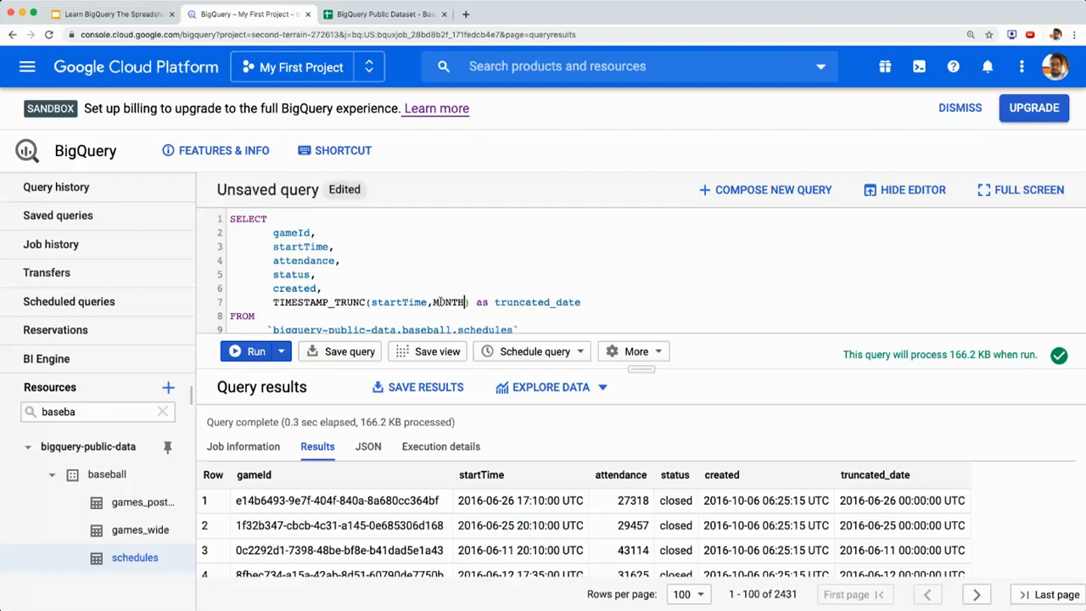
left_click(248, 352)
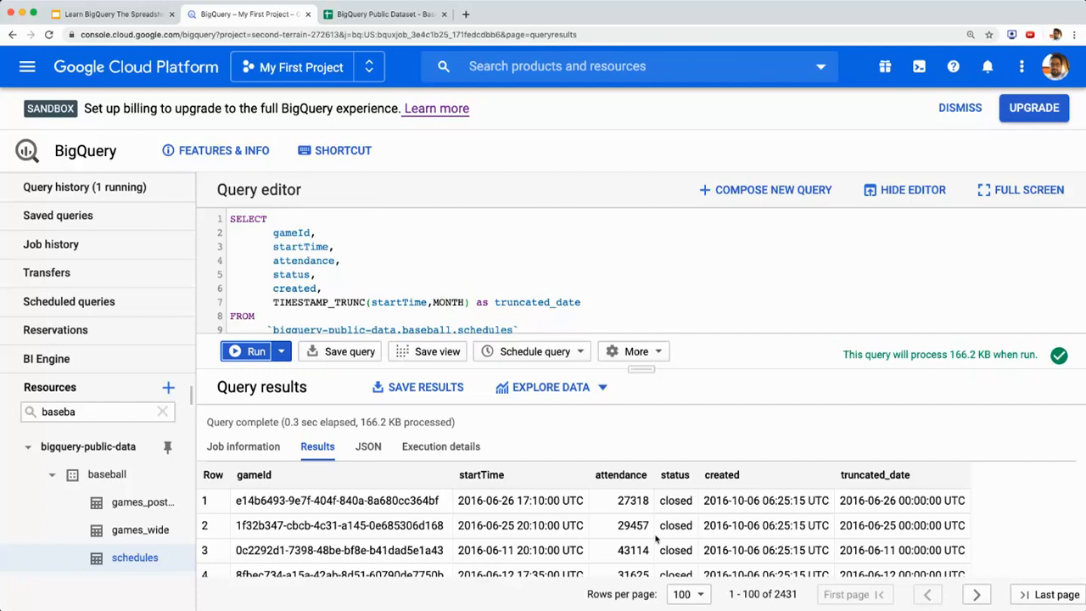
Compare the month and day parts of startTime and truncated_date across the month-truncated rows, including rows 6 and 7
left_click_drag(896, 500, 872, 552)
left_click_drag(528, 549, 484, 529)
scroll(509, 534, "down", 3)
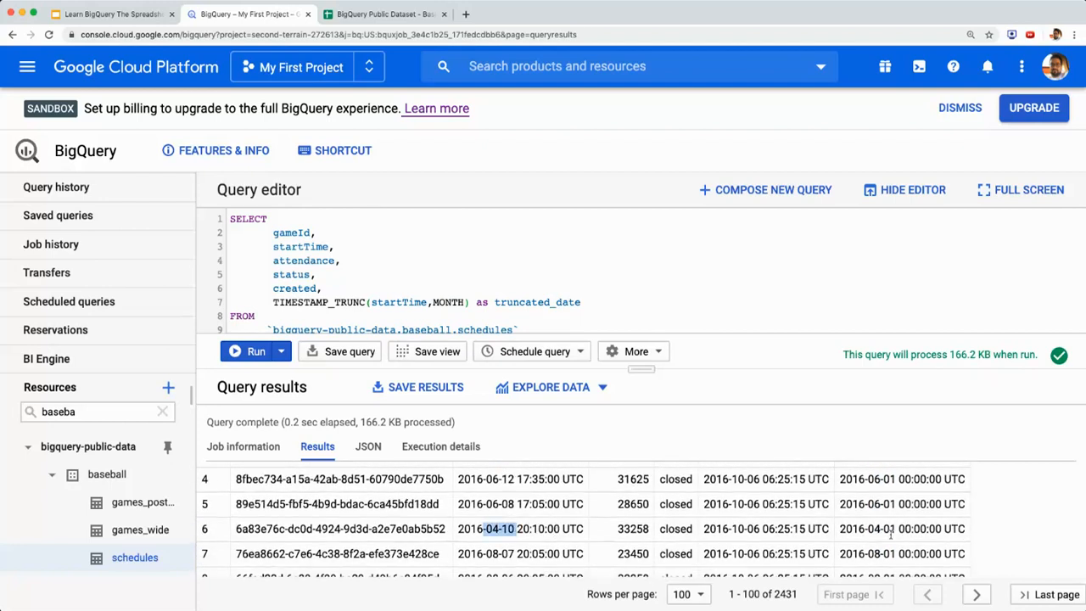
left_click_drag(897, 529, 858, 553)
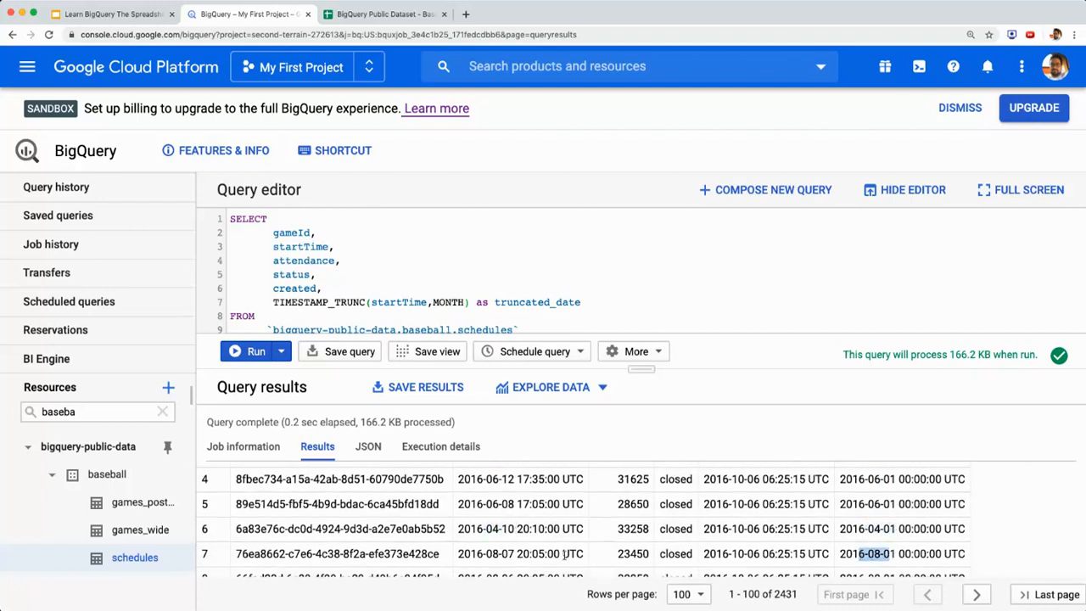
left_click_drag(532, 553, 482, 553)
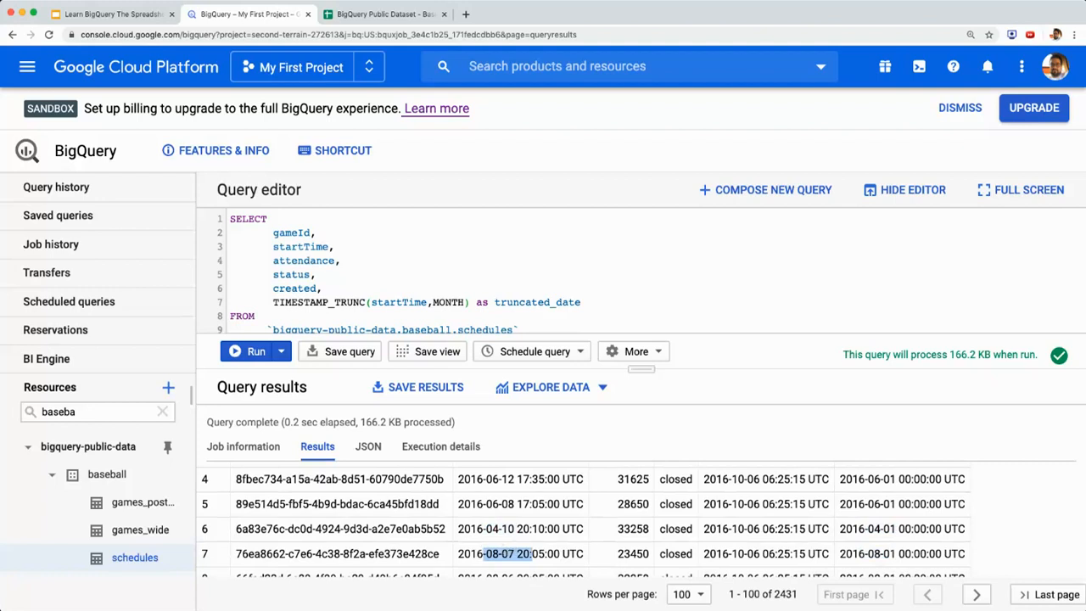
Check the timestamp functions slide, switch to the Google Sheets schedules file, and apply the 5-Aug-1930 date format to startTime cell M2
left_click(146, 15)
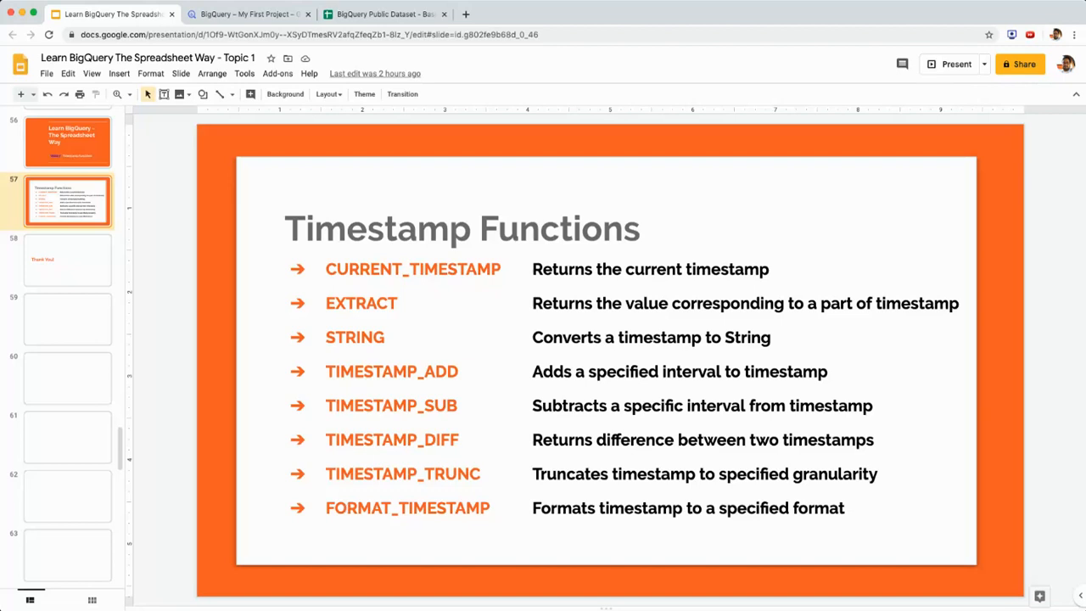
left_click(407, 14)
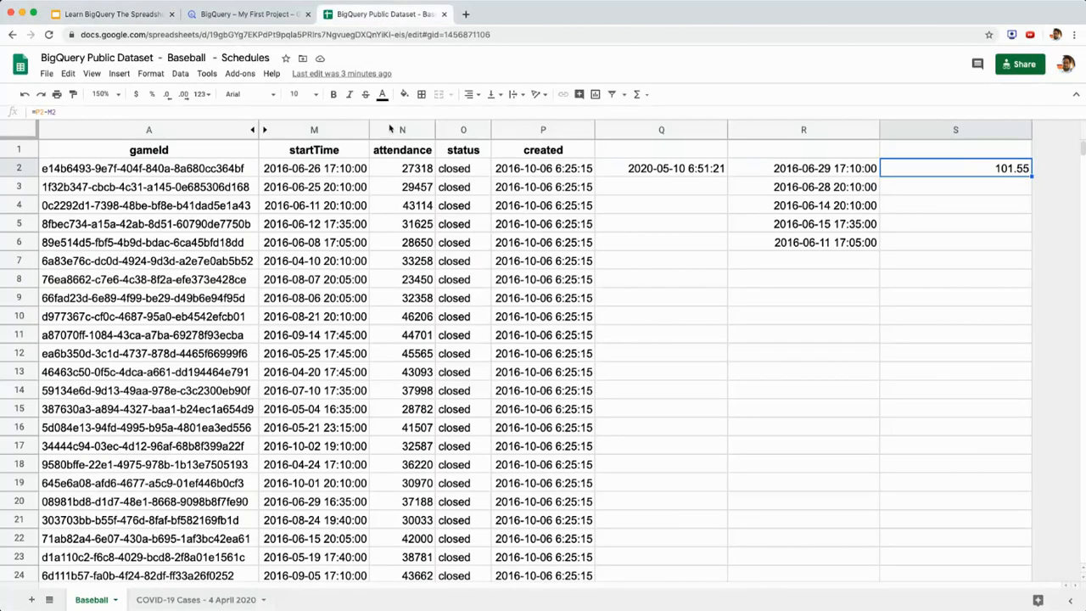
left_click(331, 170)
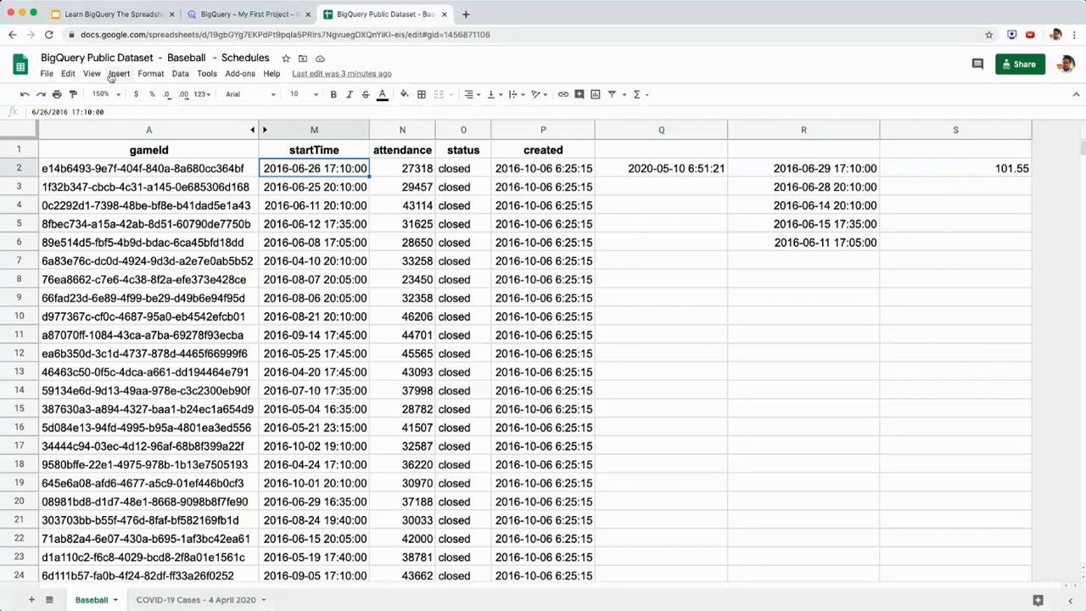
left_click(151, 73)
mouse_move(211, 124)
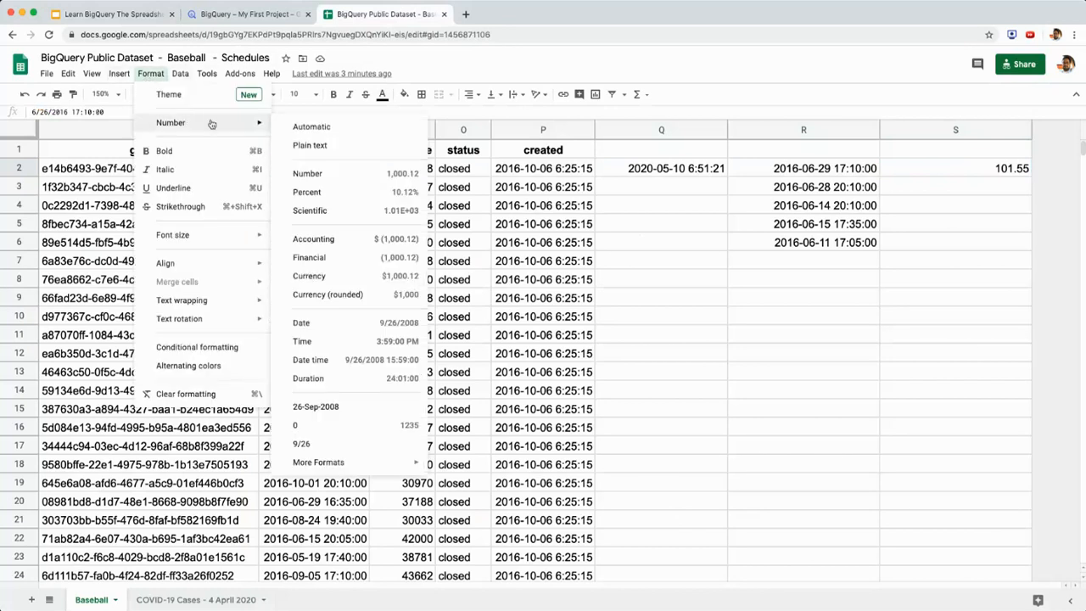
mouse_move(393, 466)
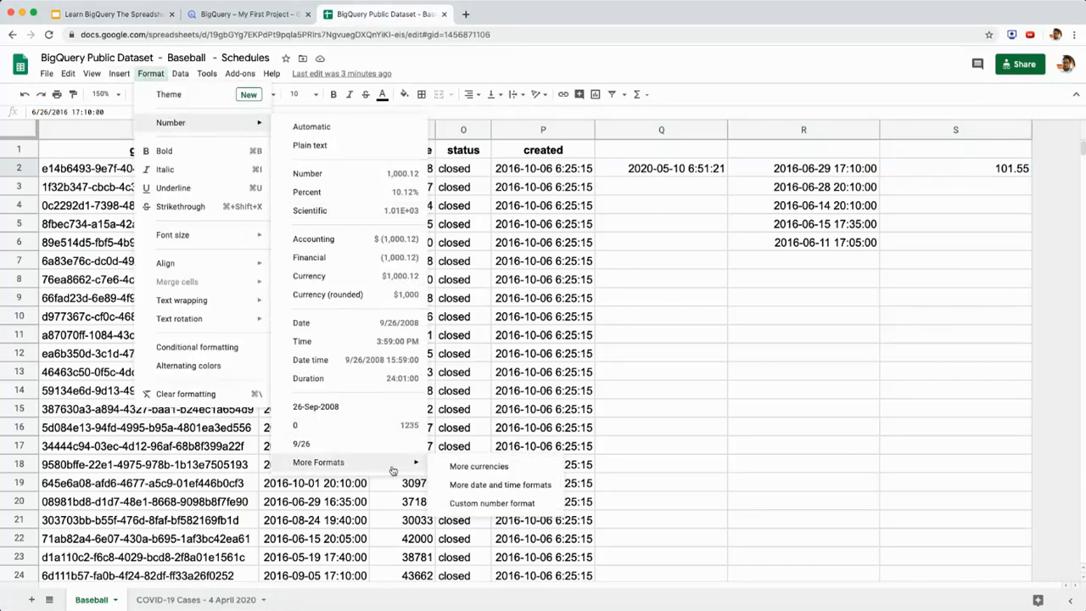
left_click(479, 485)
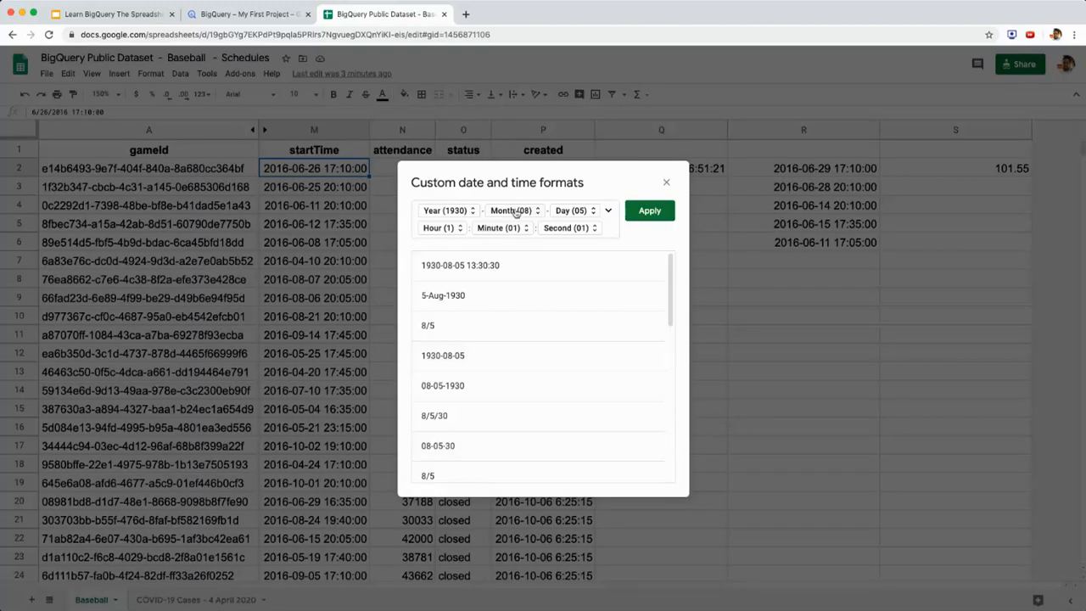
left_click(454, 297)
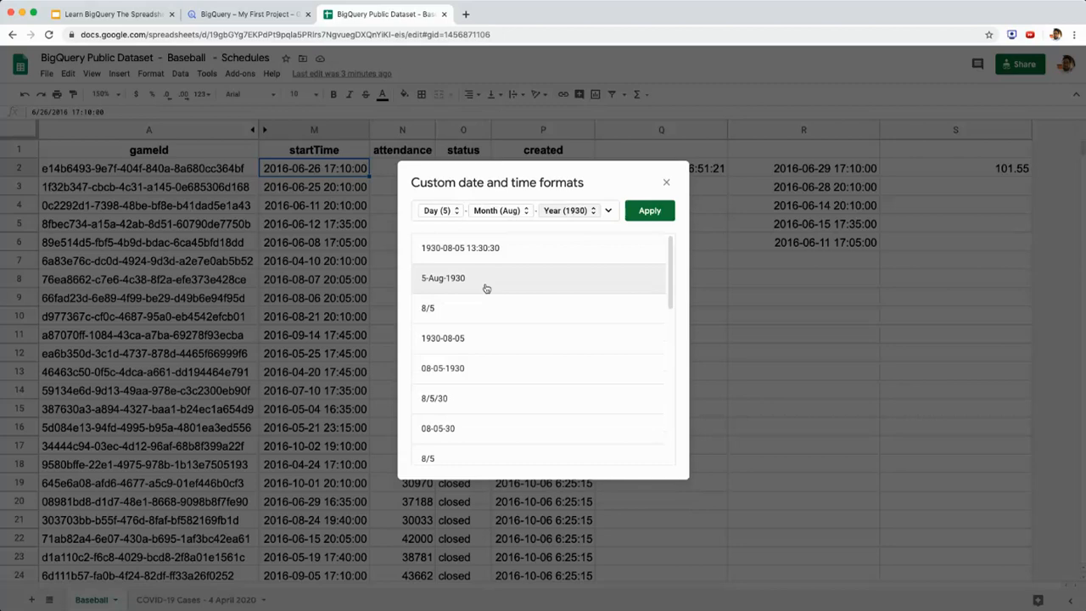
left_click(650, 210)
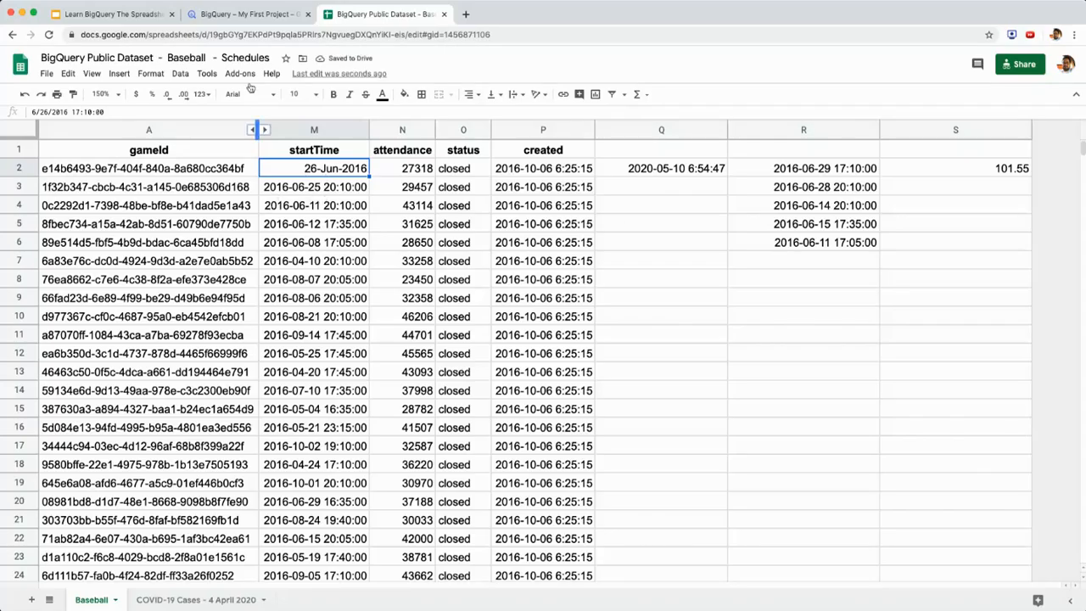
Return to BigQuery and replace the TIMESTAMP_TRUNC function name in the query with FORMAT_TIMESTAMP
left_click(241, 18)
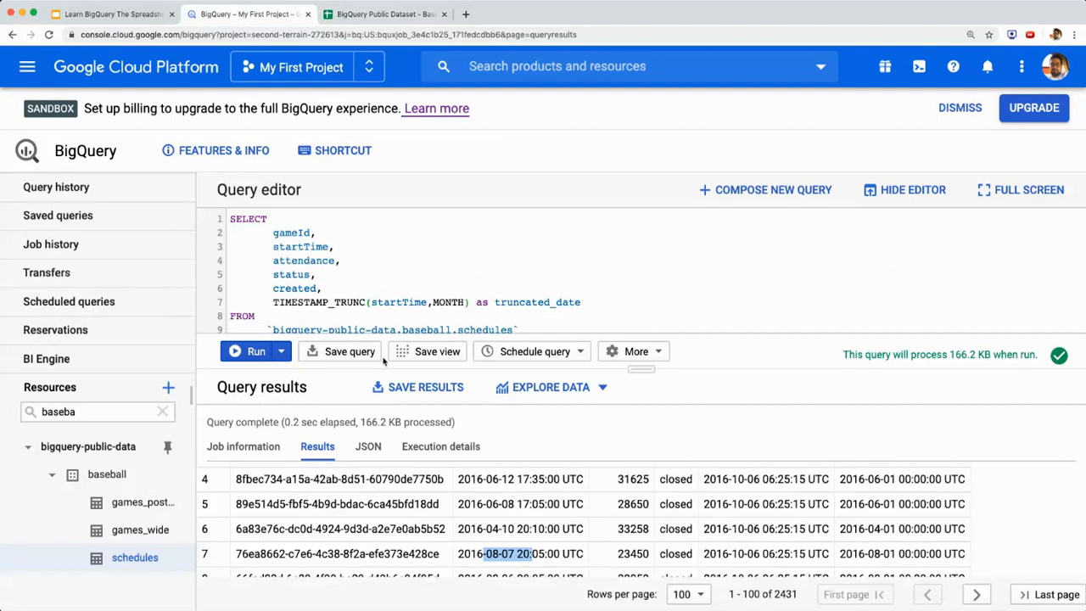
left_click(363, 300)
key("super+shift+Left")
key("shift+Right")
key("shift+Right")
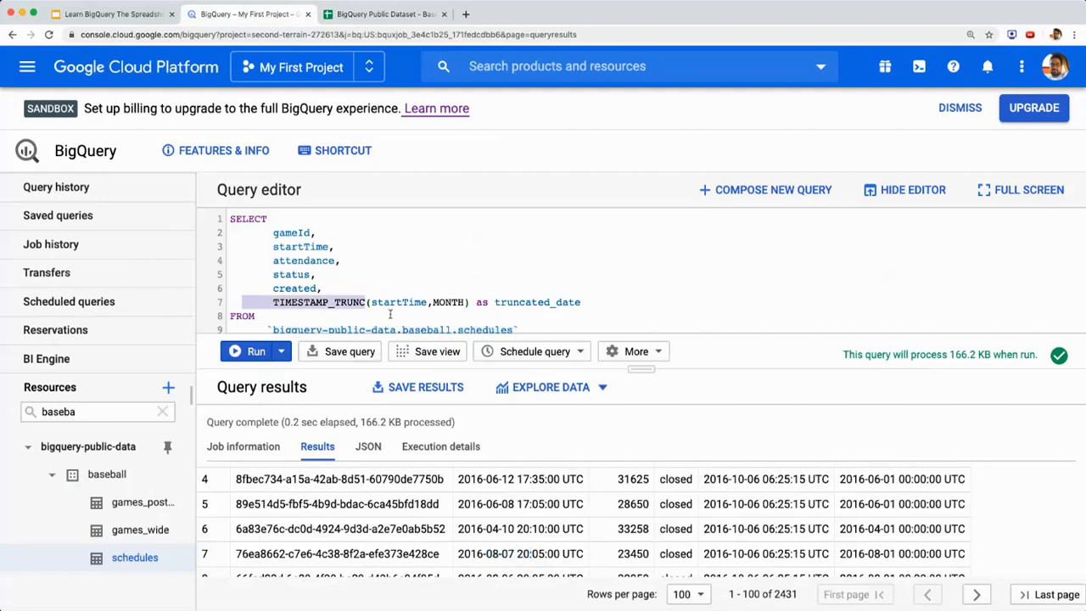
key("shift+Right")
key("shift+Right")
key("shift+Right")
key("shift+Right")
key("shift+Right")
key("shift+Right")
key("shift+Right")
key("shift+Left")
key("shift+Left")
type("FORMAT_TIME")
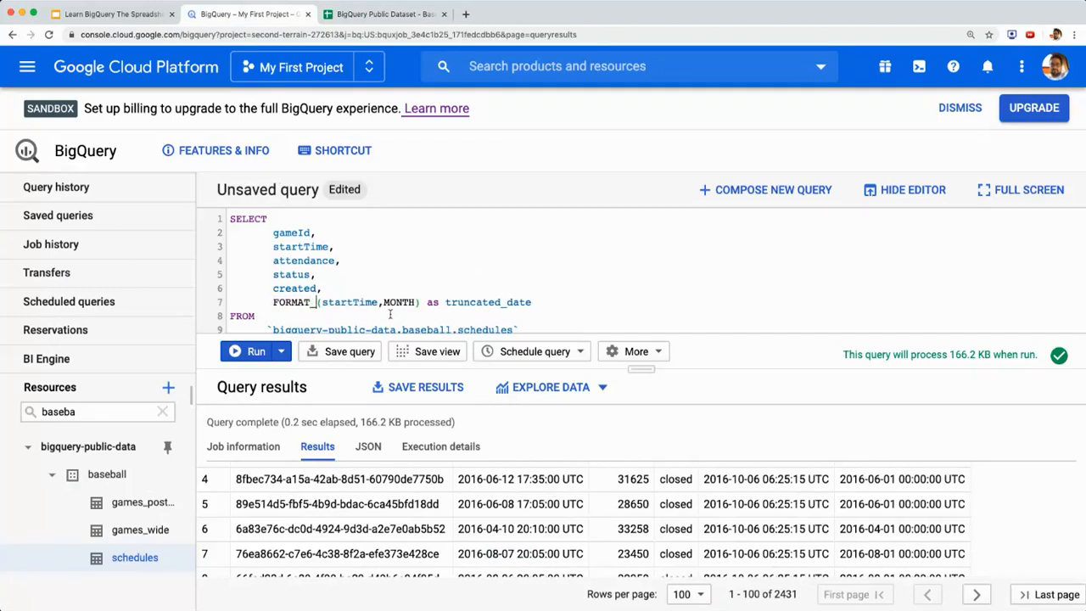
type("STAMP(")
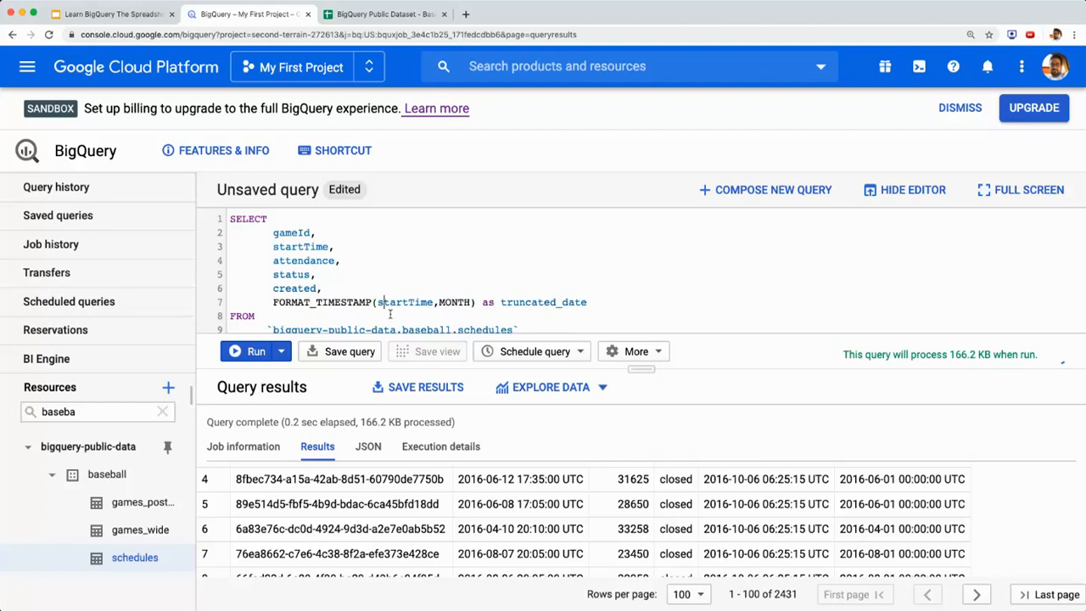
Insert "%c" as the first FORMAT_TIMESTAMP argument before startTime and remove the MONTH argument
type("\"")
type("%c\"")
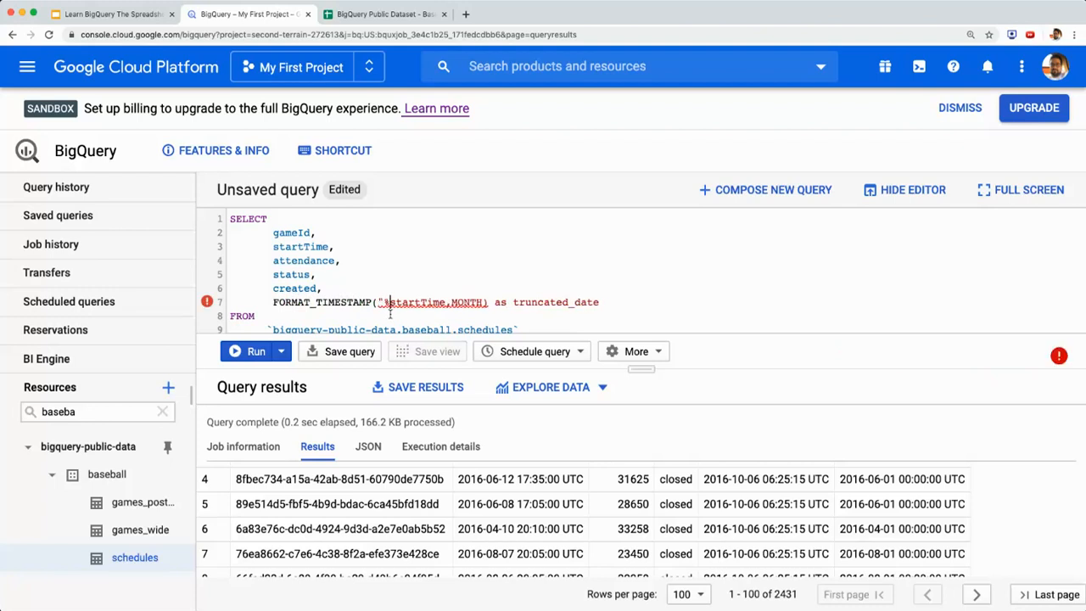
type(",")
key("Right")
key("Right")
key("Right")
key("Right")
key("Right")
key("Right")
key("Right")
key("Right")
key("Right")
key("Right")
key("shift+Right")
key("shift+Right")
key("shift+Right")
key("shift+Right")
key("shift+Right")
key("BackSpace")
key("BackSpace")
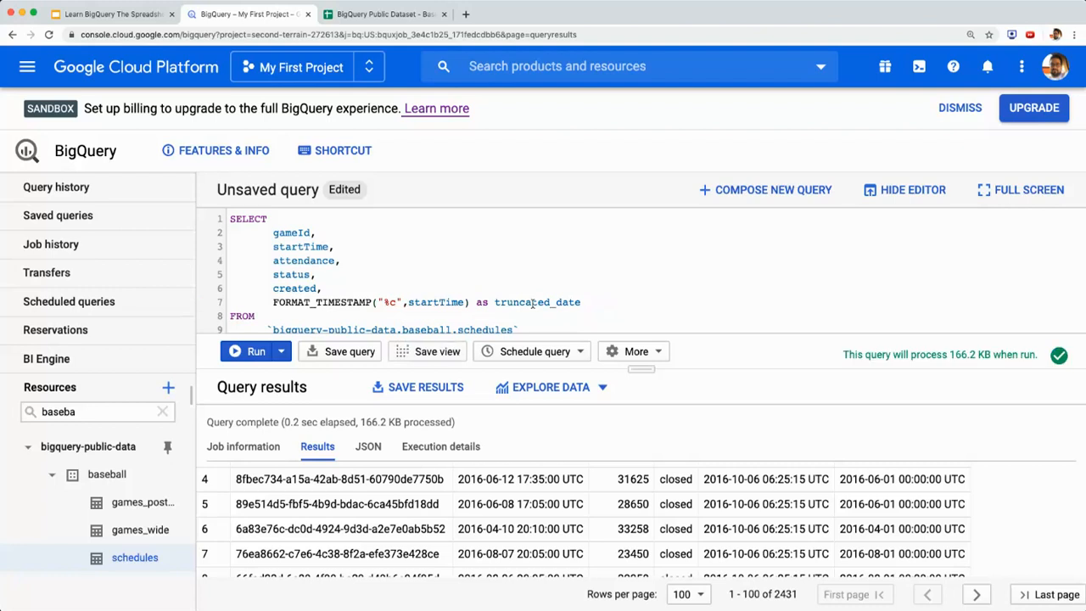
Rename the truncated_date alias to formatted_date and run the query
key("shift+Left")
key("shift+Left")
key("shift+Left")
key("shift+Left")
key("shift+Left")
key("shift+Left")
key("shift+Left")
key("shift+Left")
key("shift+Left")
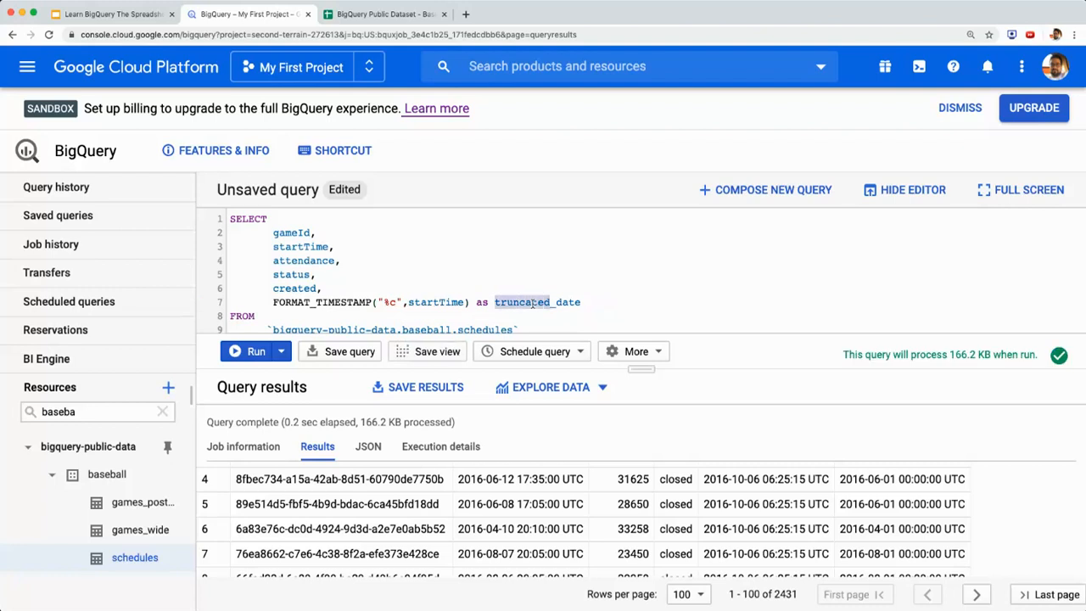
type("formatted")
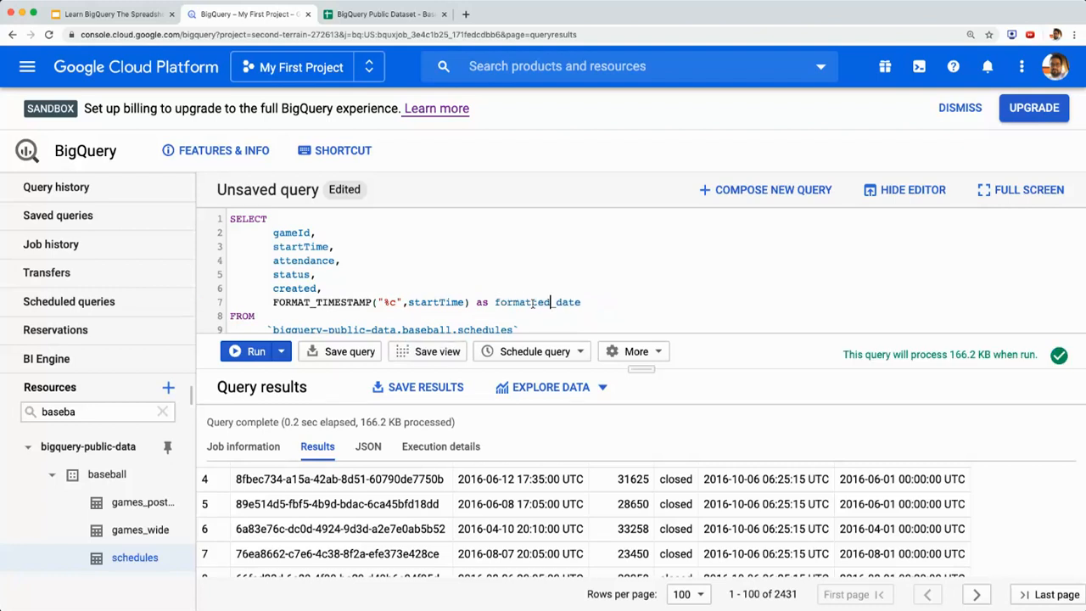
left_click(254, 355)
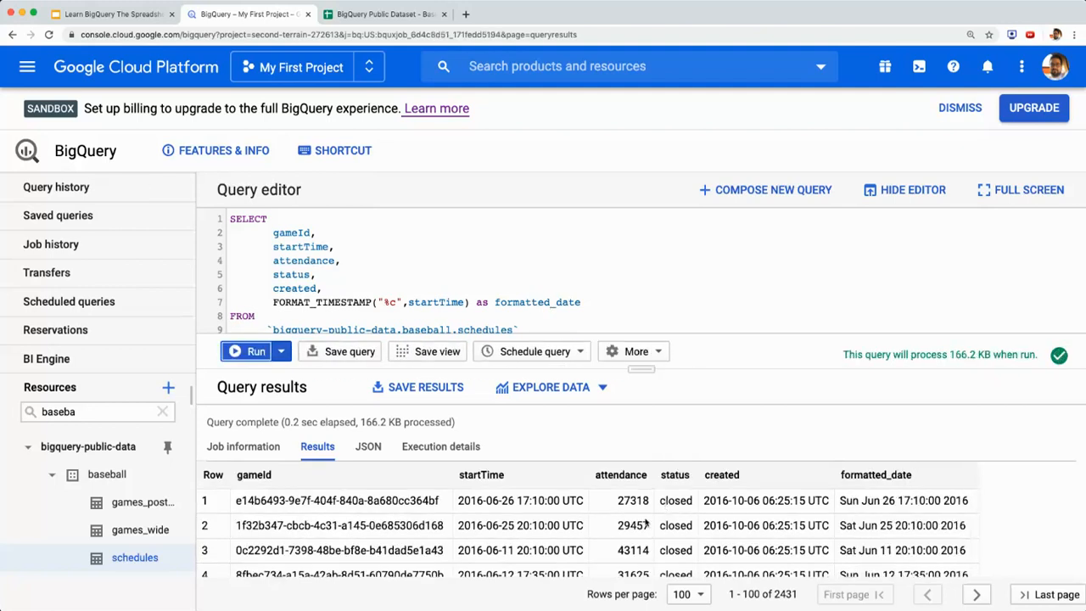
Compare startTime with formatted_date in the first two result rows, and select the c in the query's "%c" format string
left_click_drag(495, 500, 539, 500)
left_click_drag(842, 501, 910, 501)
left_click_drag(493, 525, 554, 525)
left_click(846, 526)
left_click_drag(841, 526, 906, 526)
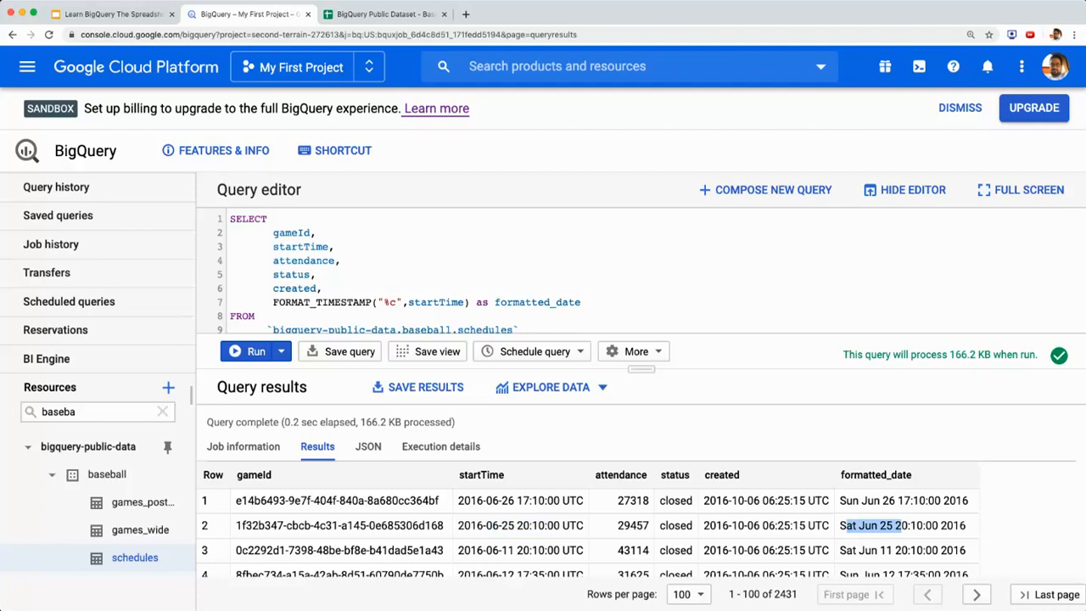
left_click(396, 302)
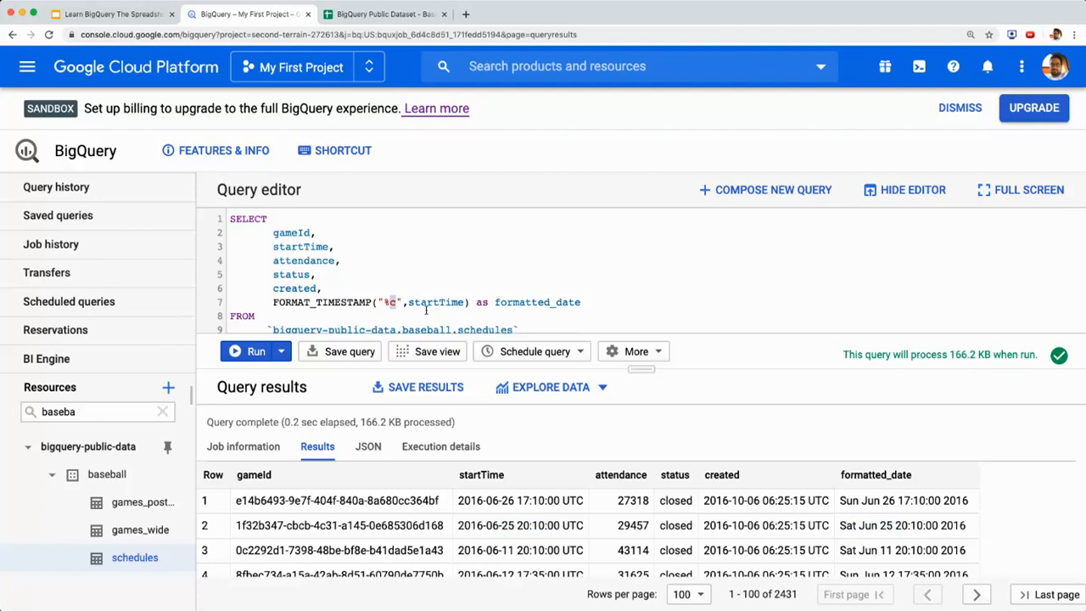
Change the FORMAT_TIMESTAMP format string to "%b-%d-%Y" and run the query
key("BackSpace")
type("b")
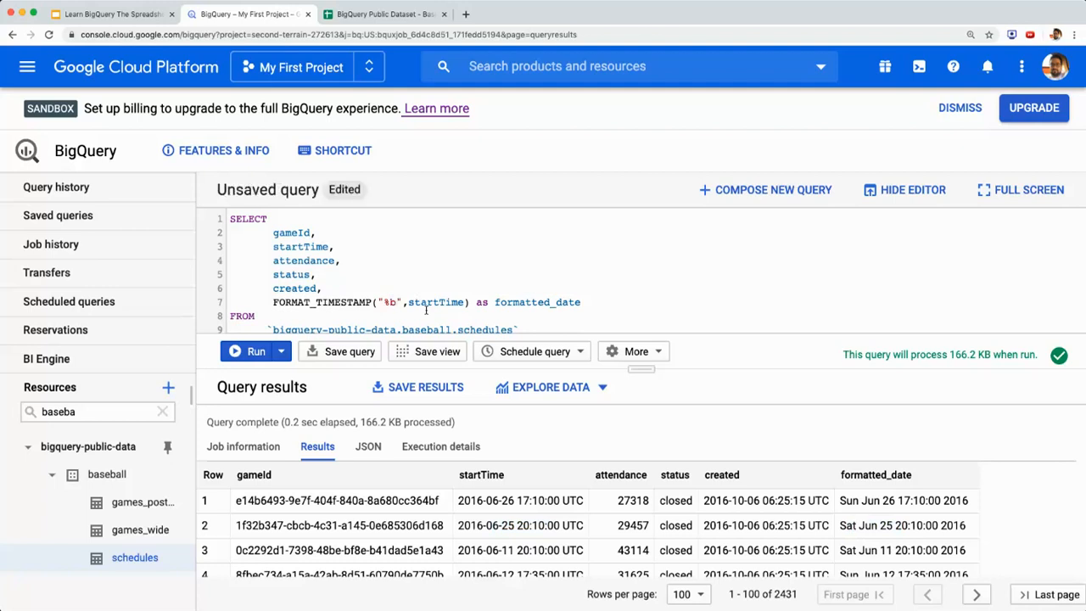
type("-%")
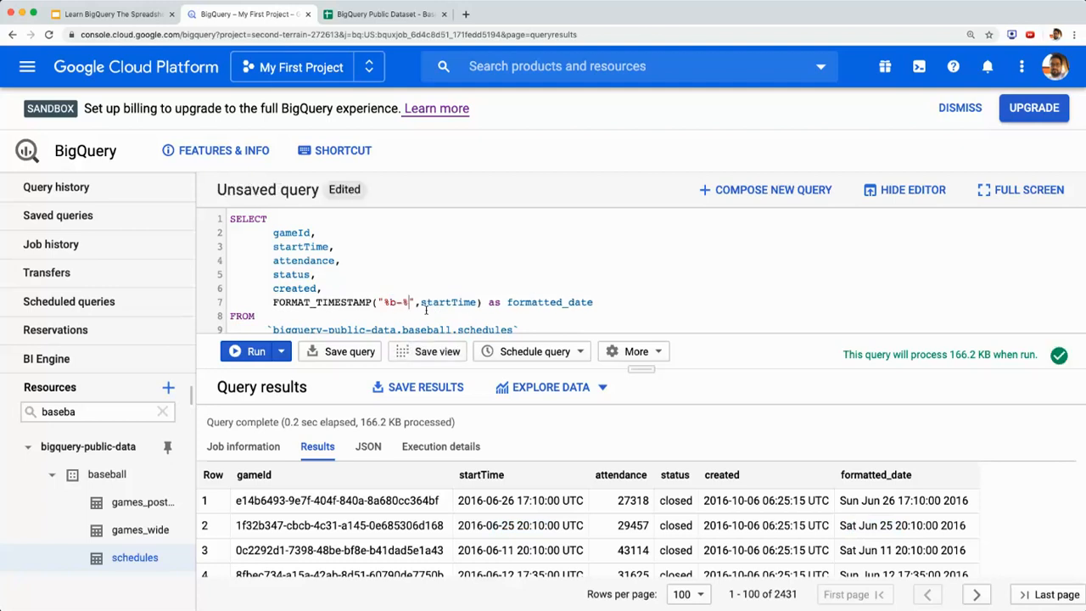
type("d")
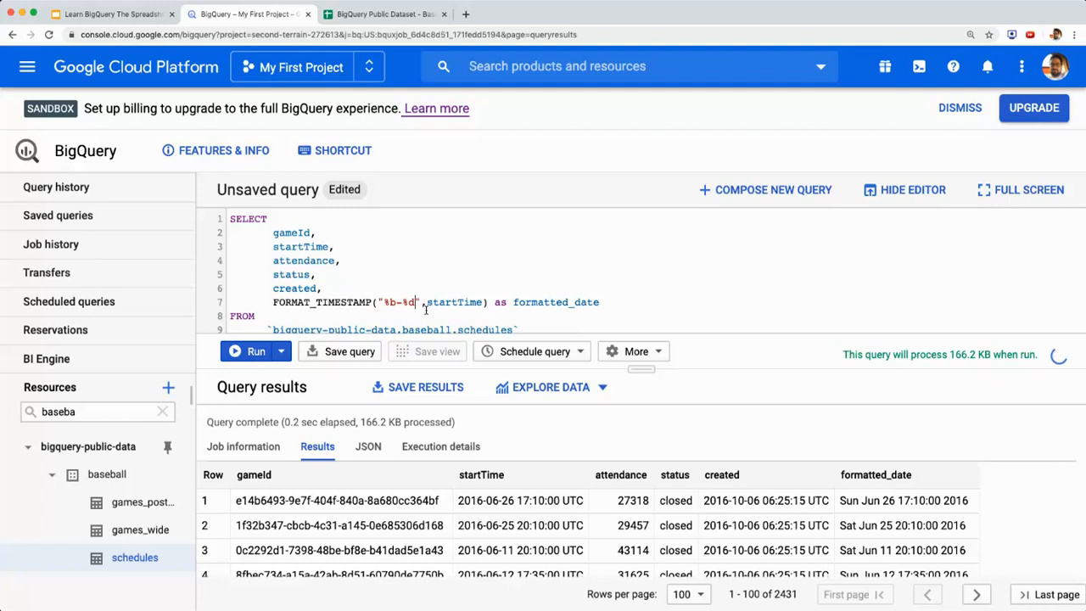
type("-")
type("%Y")
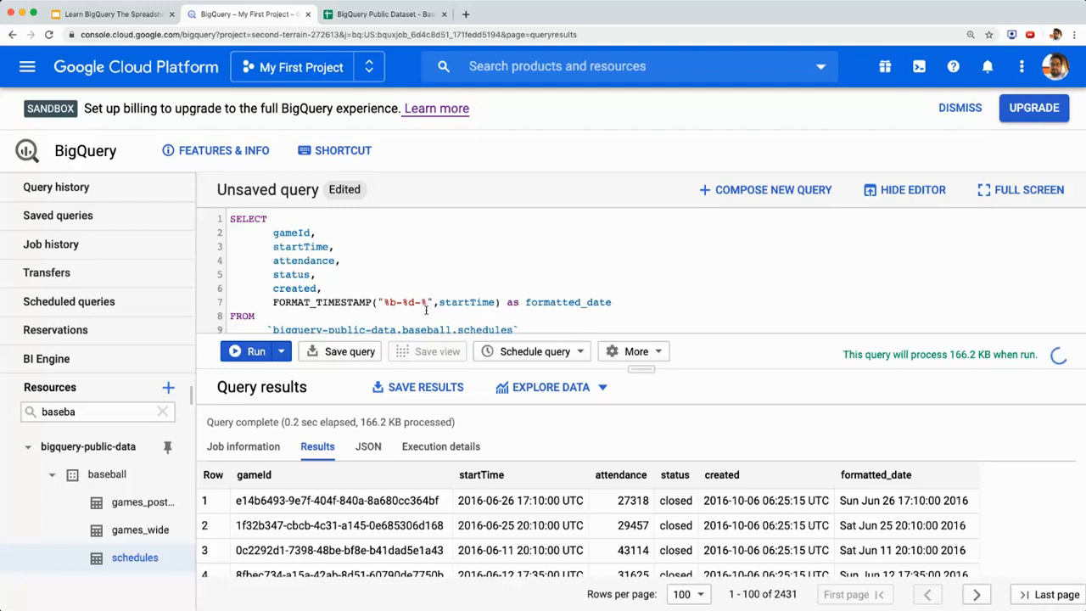
left_click(244, 351)
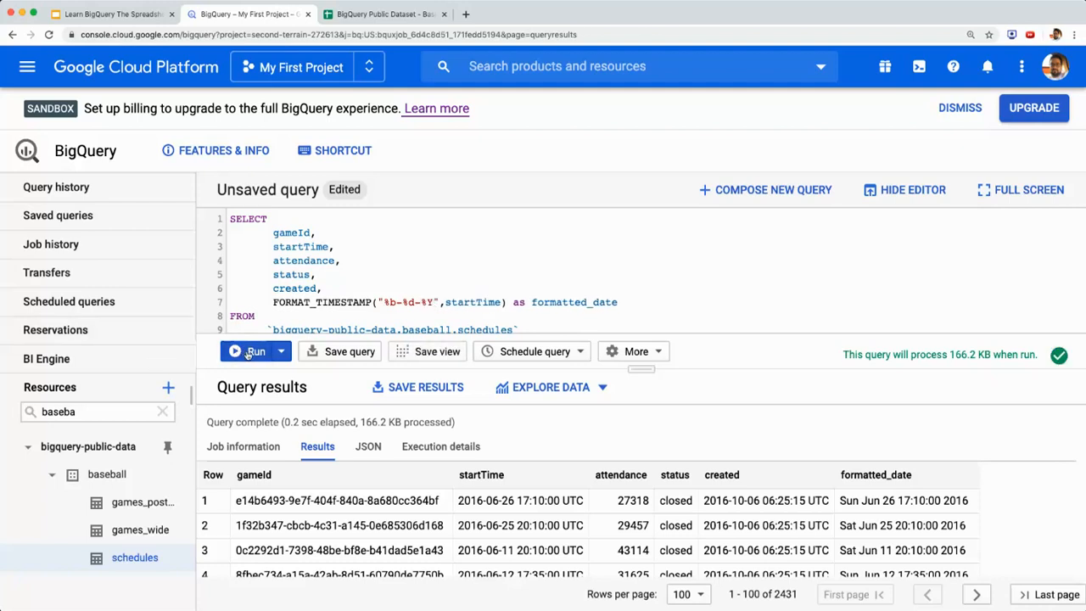
Compare the "%b-%d-%Y" format string with the formatted_date and startTime values in the first result rows
left_click_drag(383, 302, 433, 302)
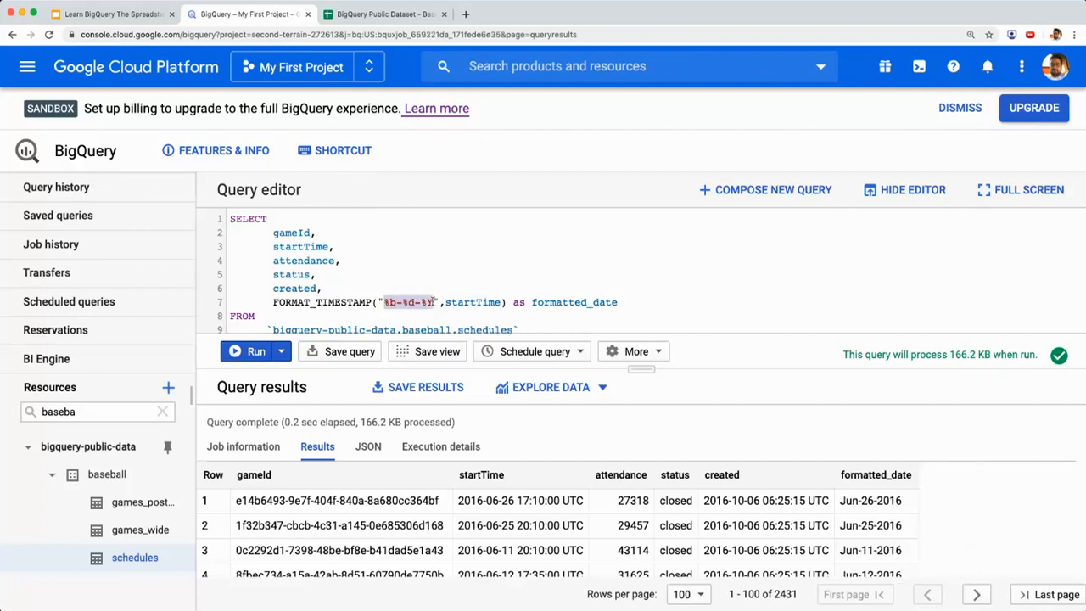
double_click(877, 501)
double_click(876, 550)
double_click(523, 550)
scroll(556, 550, "down", 2)
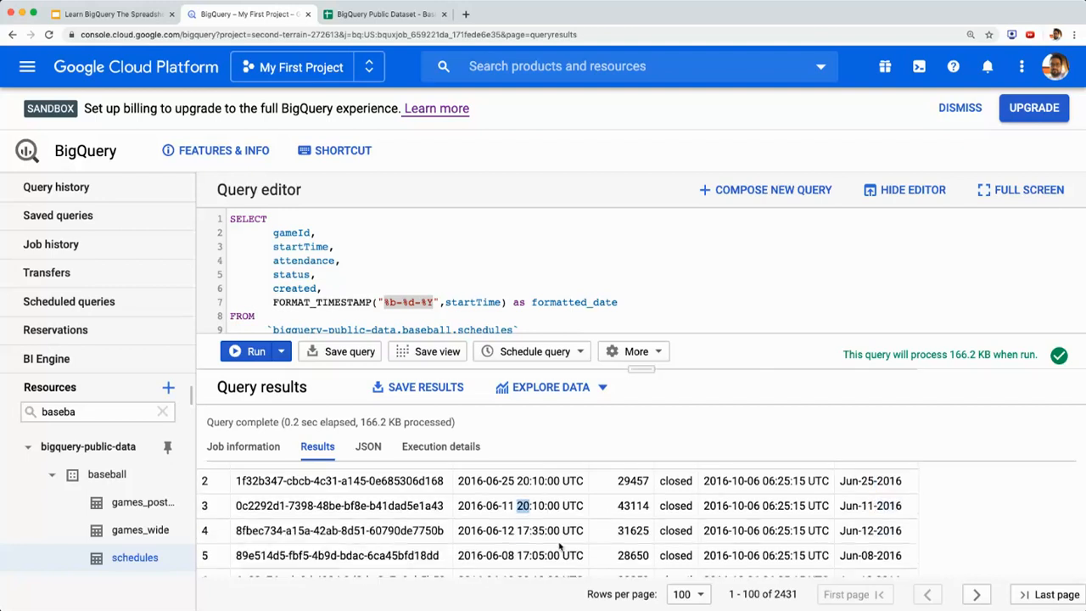
scroll(556, 550, "up", 2)
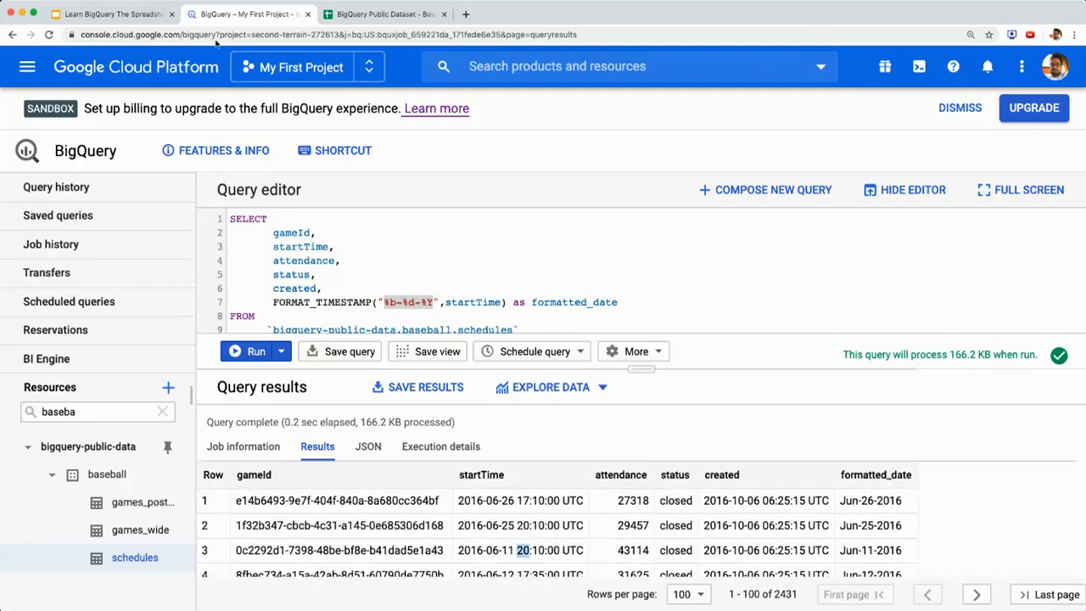
Switch to the Google Slides deck and present it from the "Thank You!" slide
left_click(136, 16)
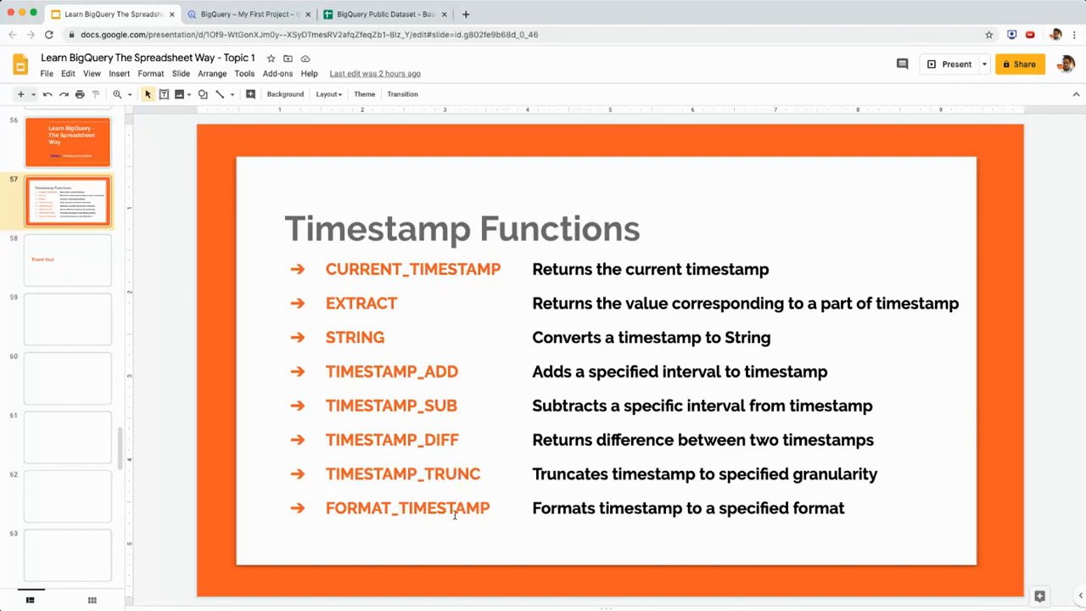
left_click(100, 263)
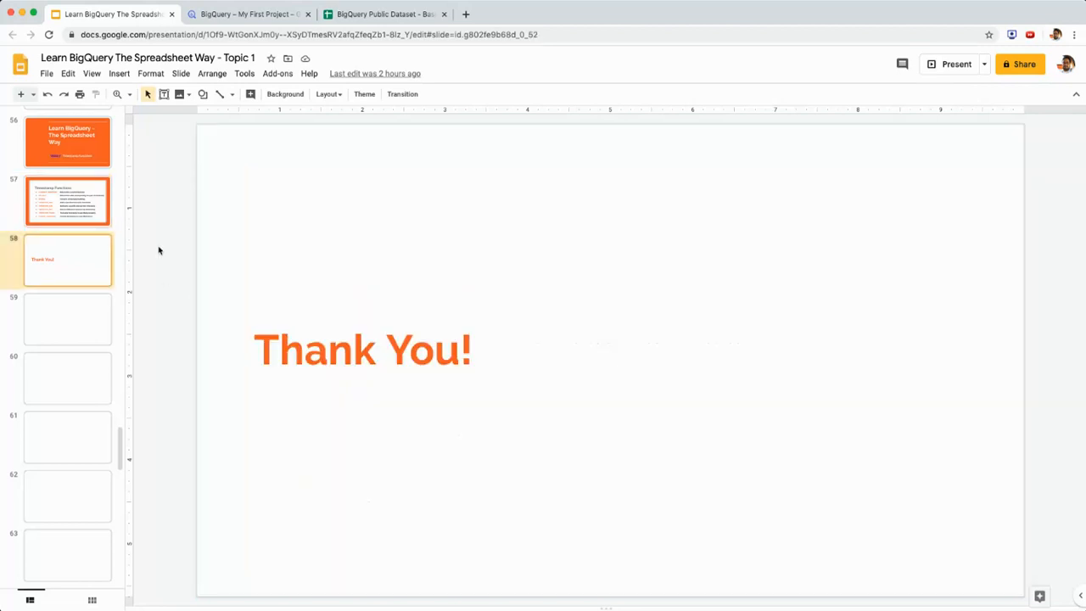
left_click(943, 71)
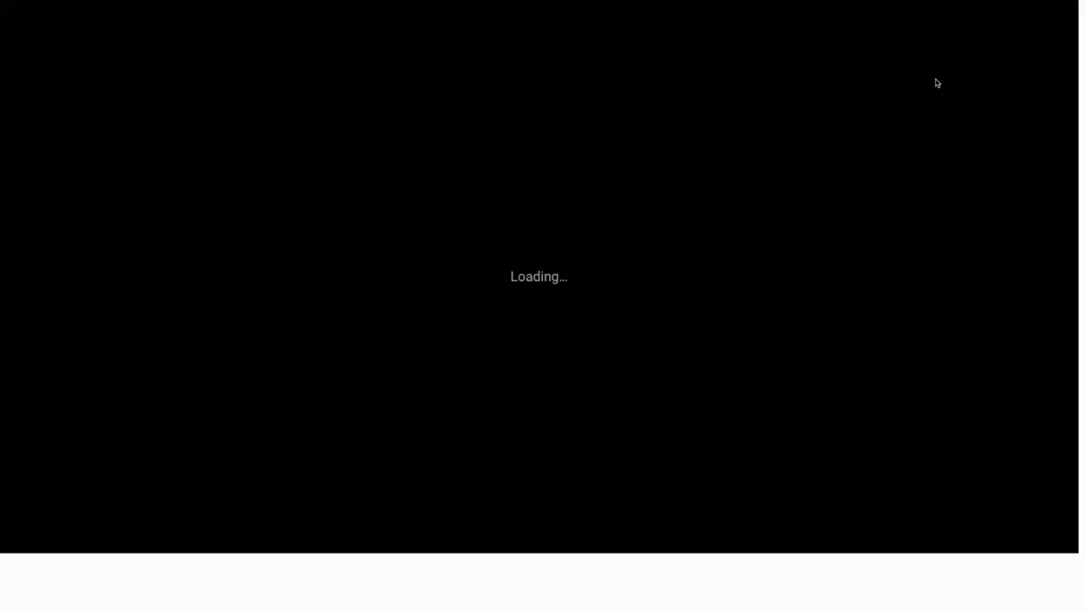